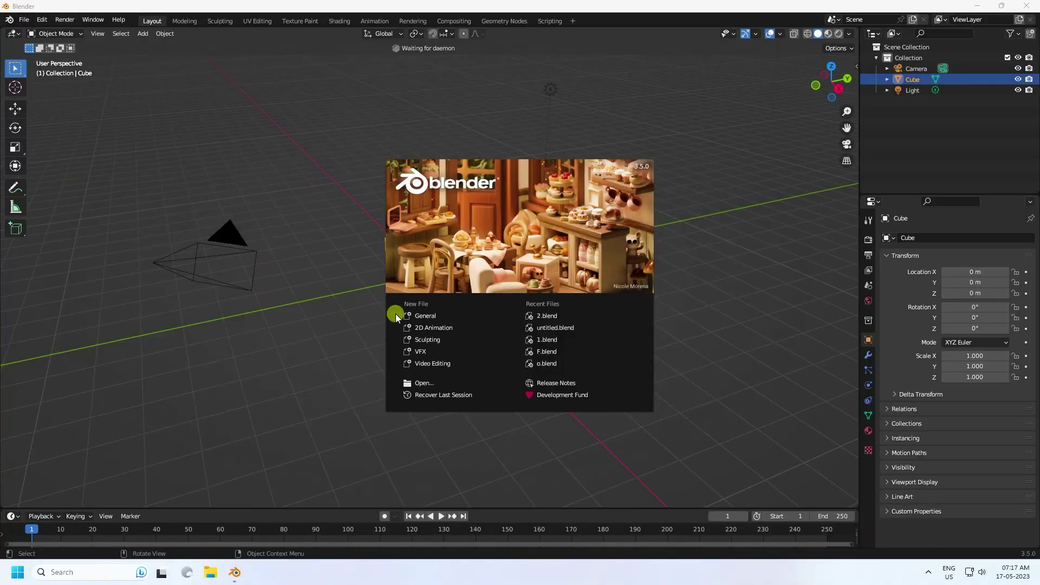
Start a General scene and delete the default camera, cube and light
click(432, 315)
drag(125, 164, 745, 395)
key(Delete)
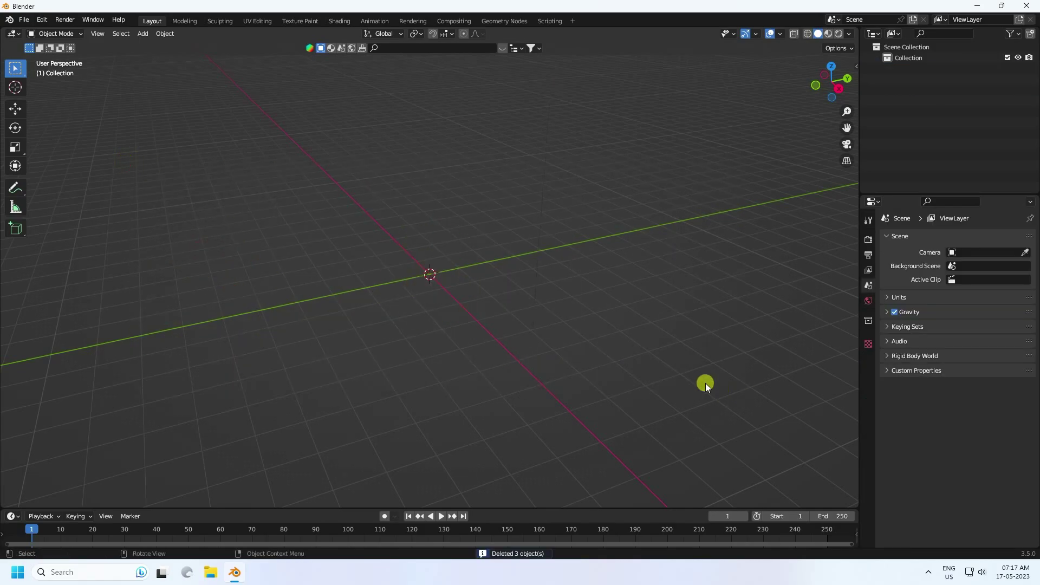
Add a text object and change its placeholder text to BLENDER
click(143, 33)
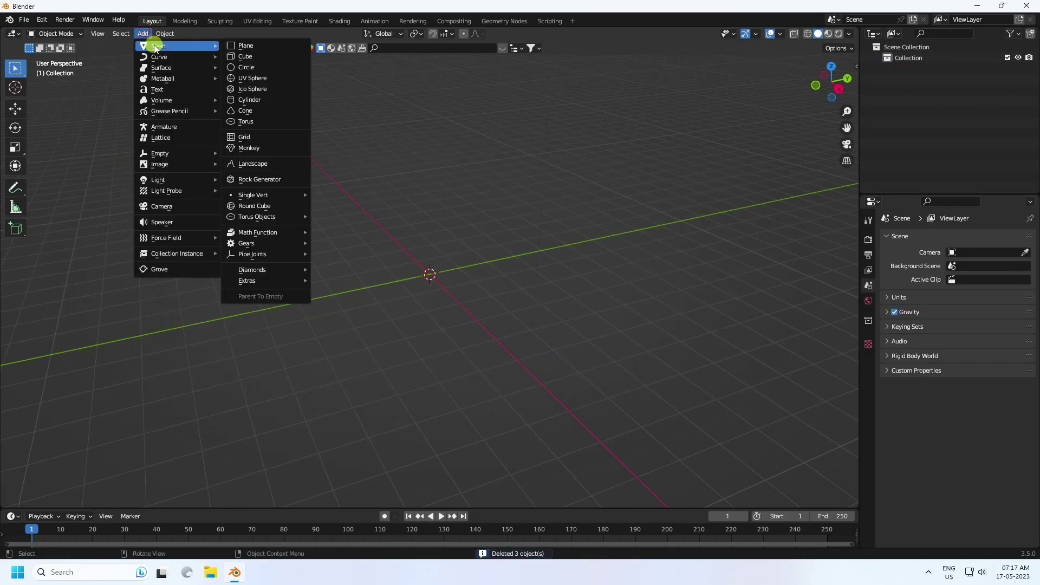
click(162, 89)
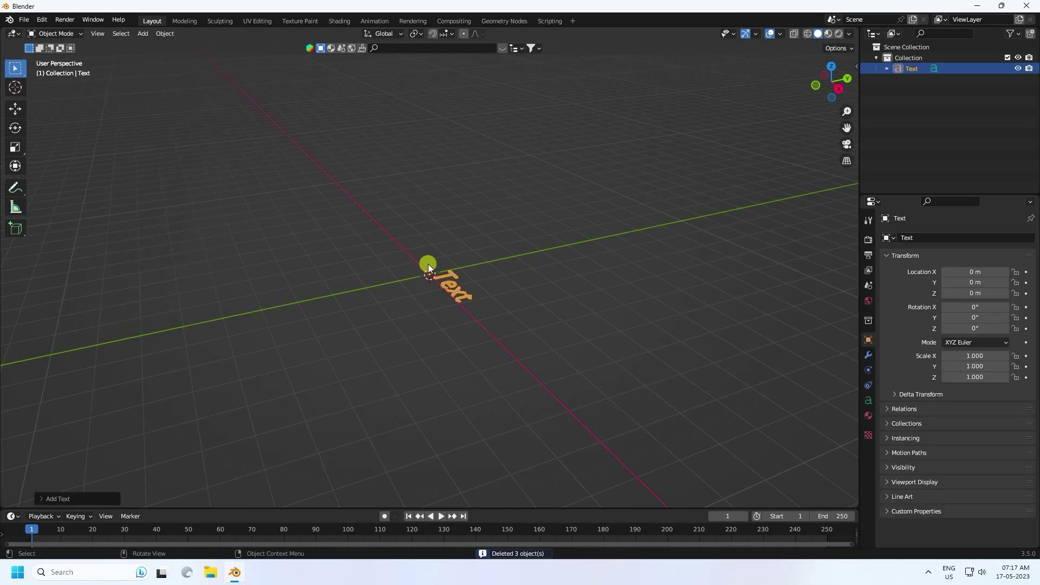
middle_drag(428, 265, 606, 268)
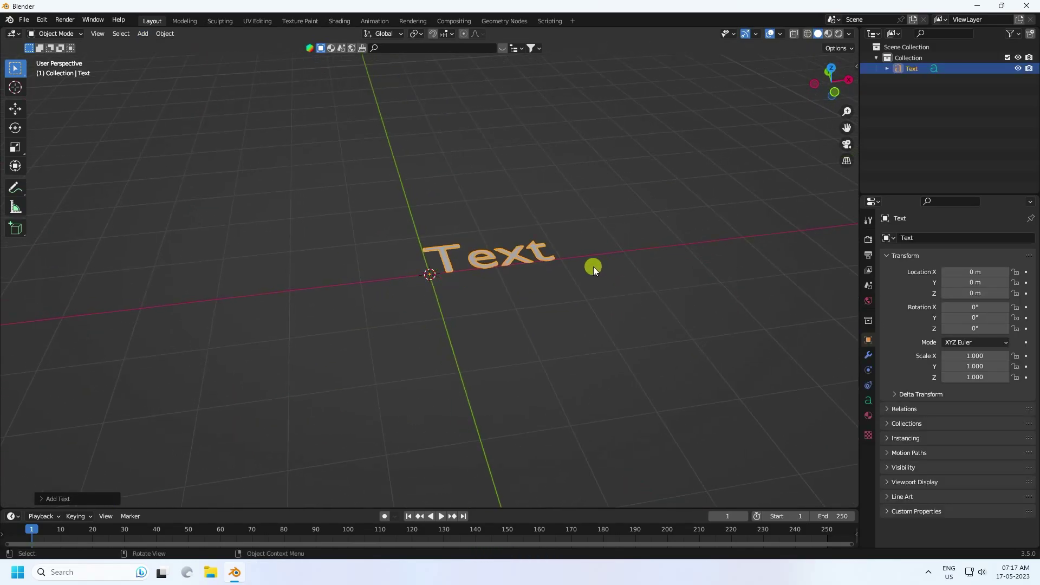
key(Tab)
key(BackSpace)
key(BackSpace)
key(BackSpace)
key(BackSpace)
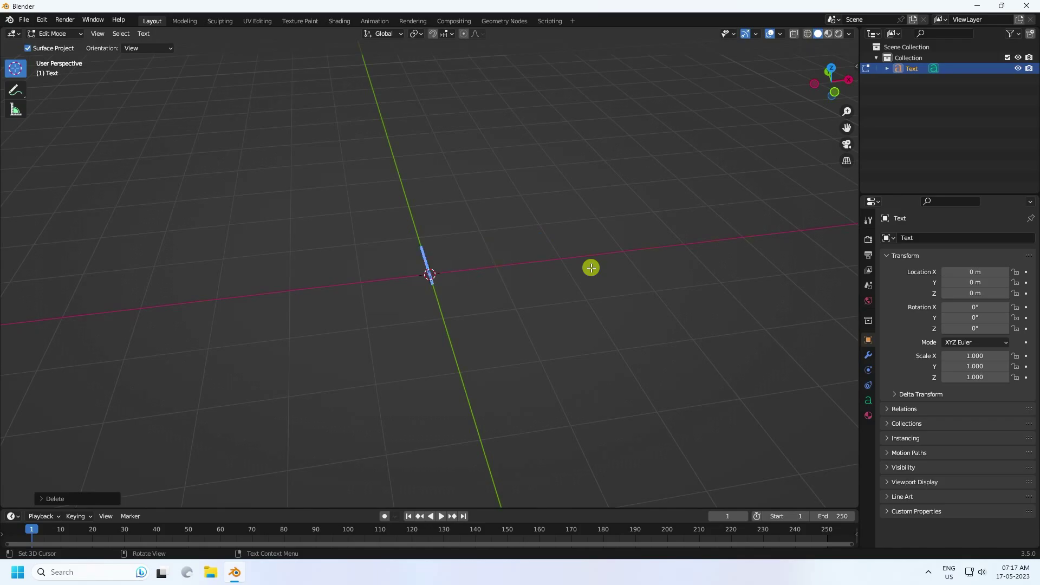
text(BLENDER)
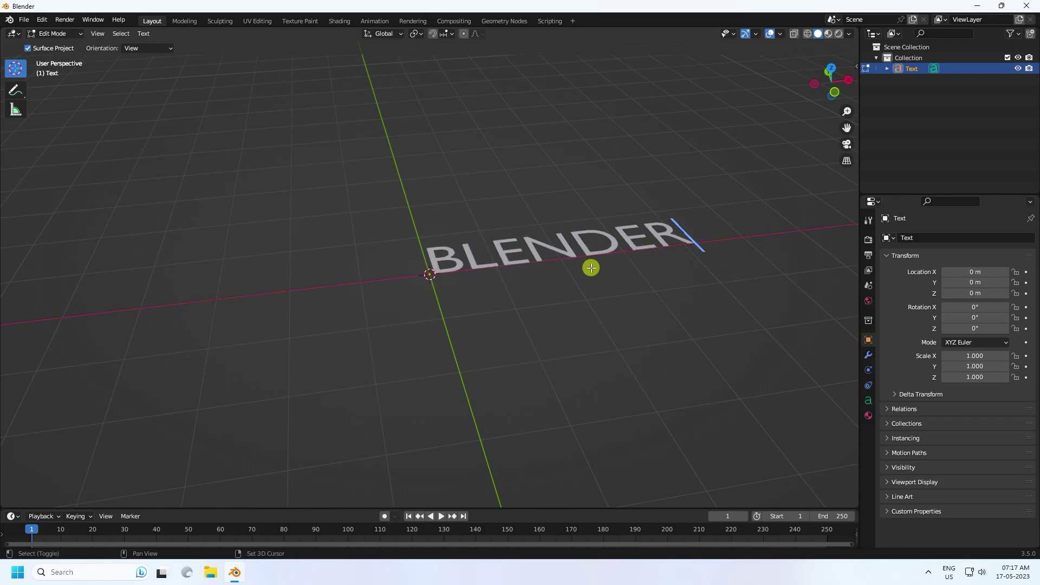
key(Tab)
middle_drag(596, 267, 505, 256)
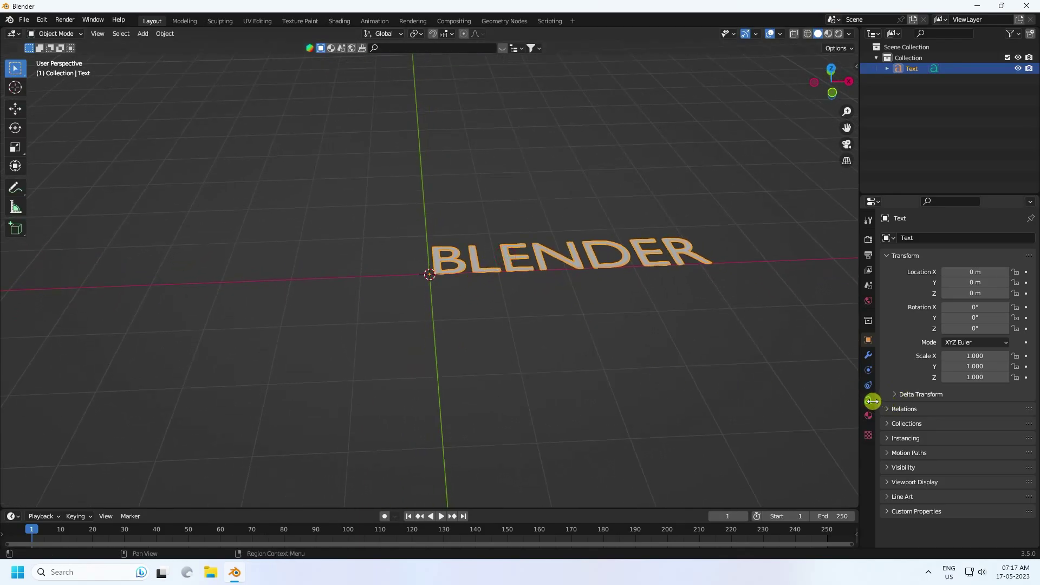
Set the text's Paragraph horizontal alignment to Center
click(869, 401)
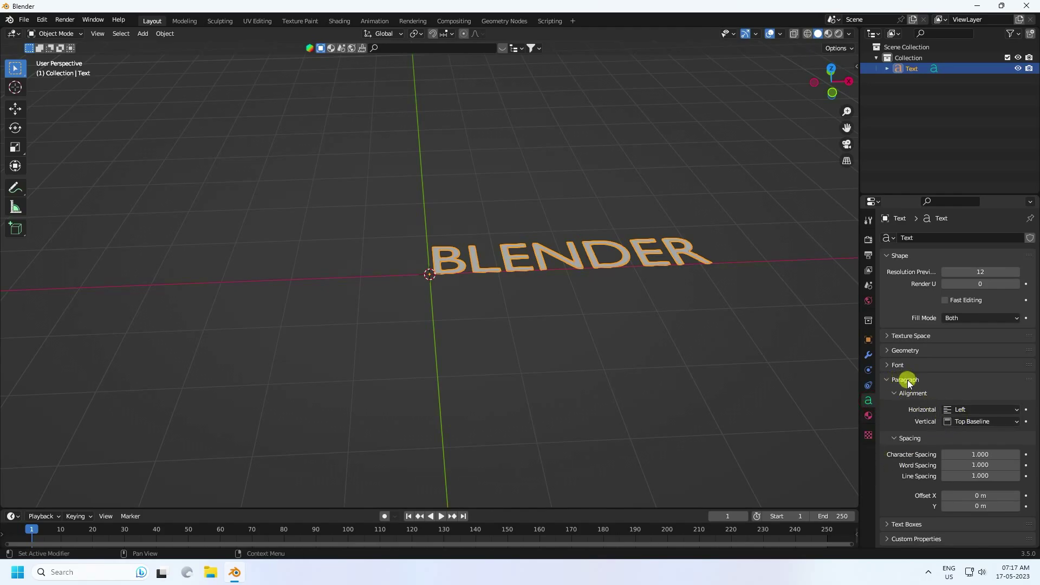
click(953, 409)
click(958, 433)
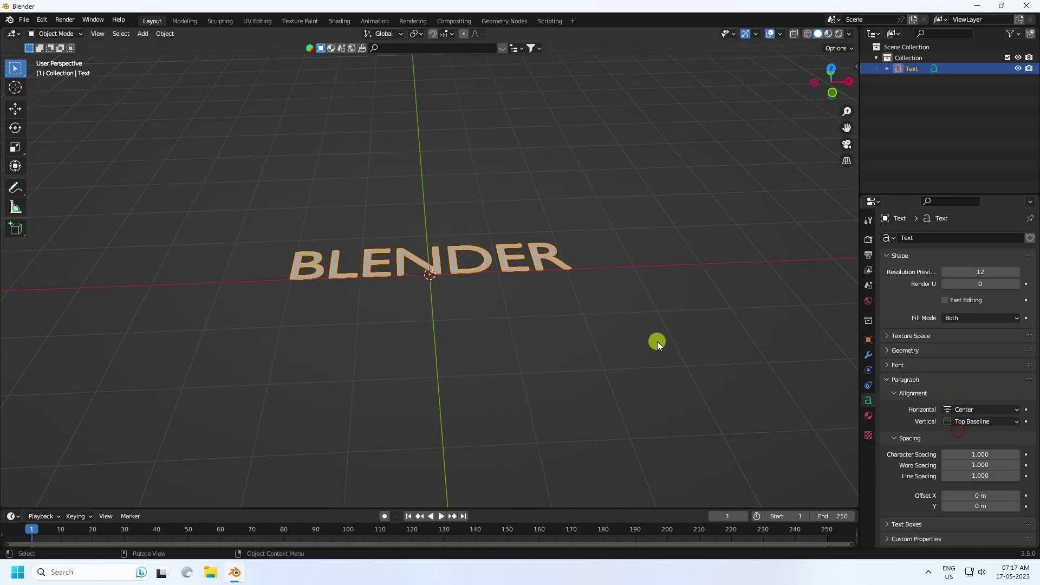
Load Segoe UI Black as the text's regular font
click(889, 365)
middle_drag(417, 284, 488, 220)
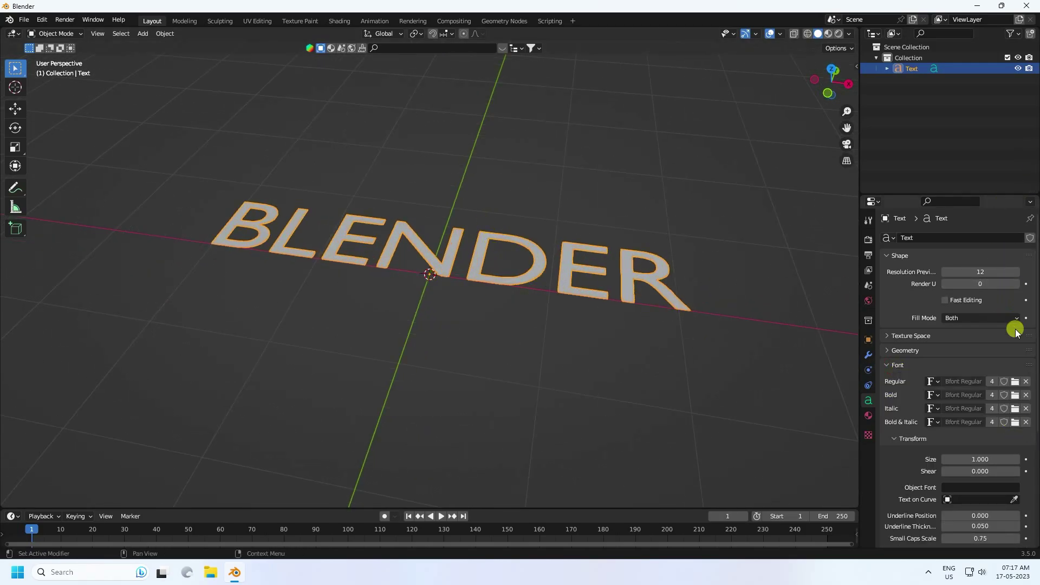
click(1015, 382)
scroll(721, 318, up, 2)
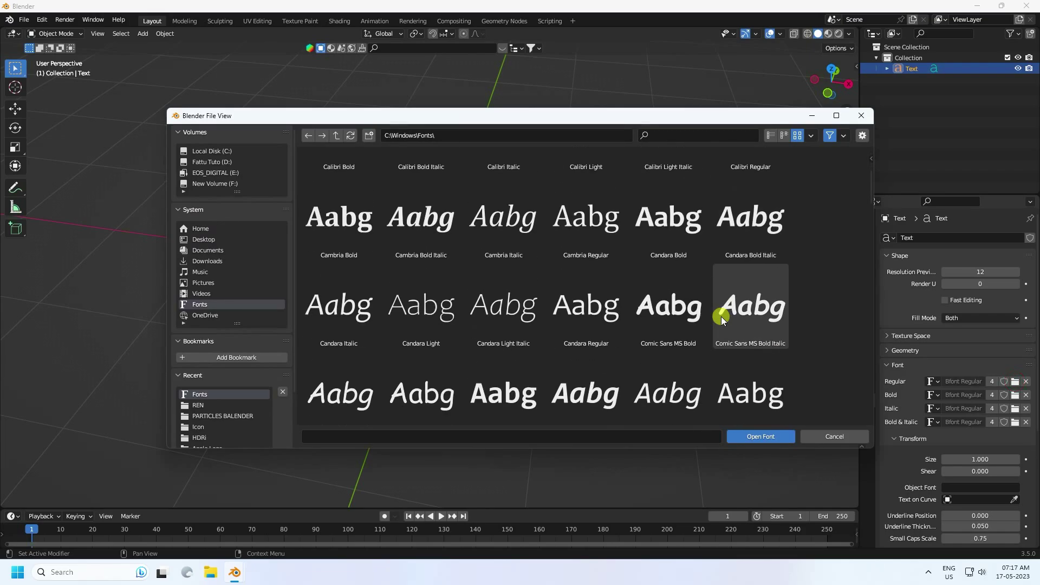
scroll(721, 318, down, 15)
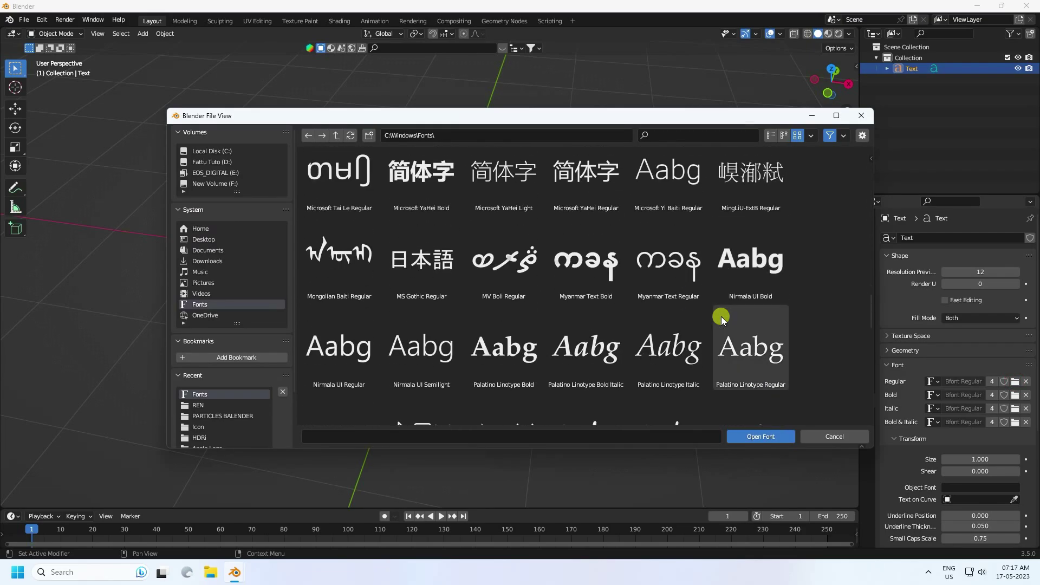
scroll(721, 316, down, 5)
click(434, 280)
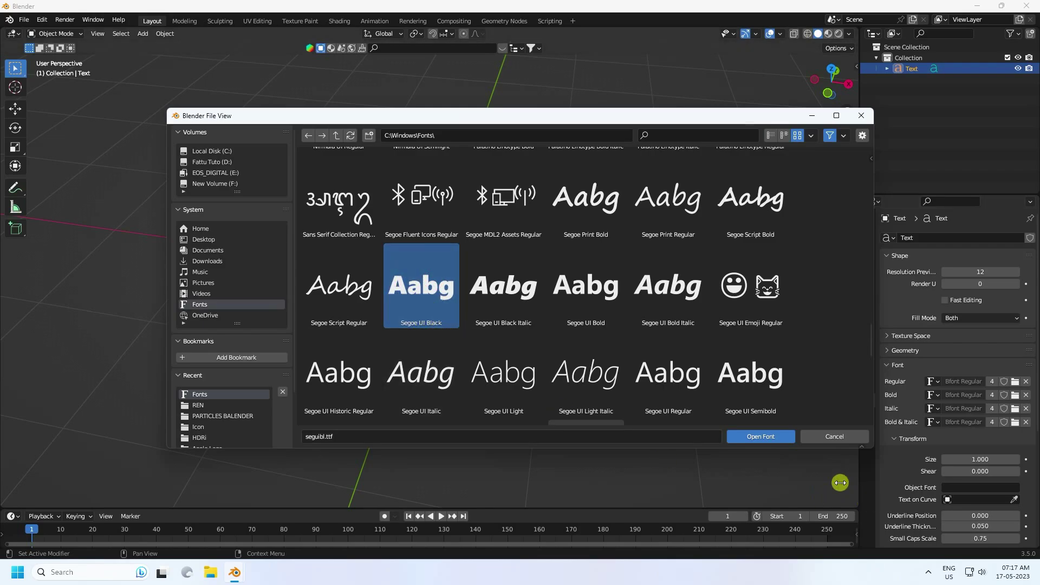
click(774, 438)
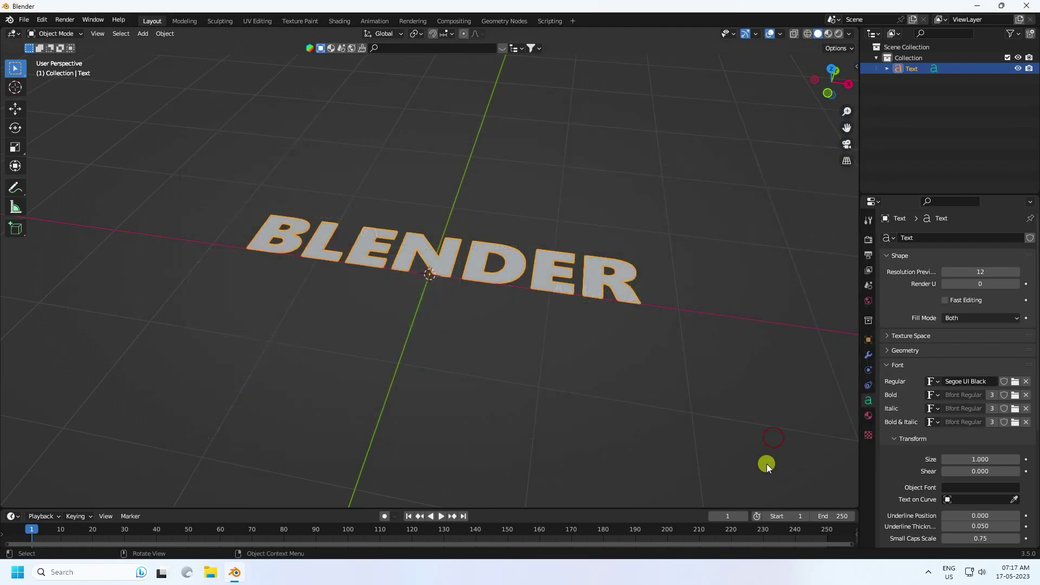
middle_drag(766, 464, 1, 106)
Rotate the BLENDER text 90° about X so it stands upright
click(14, 128)
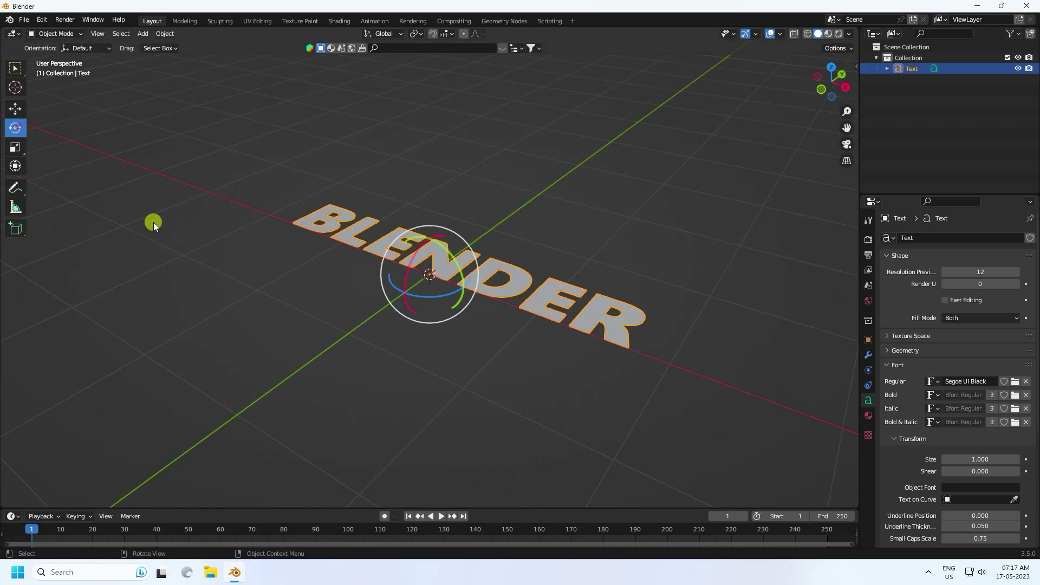
drag(415, 249, 408, 285)
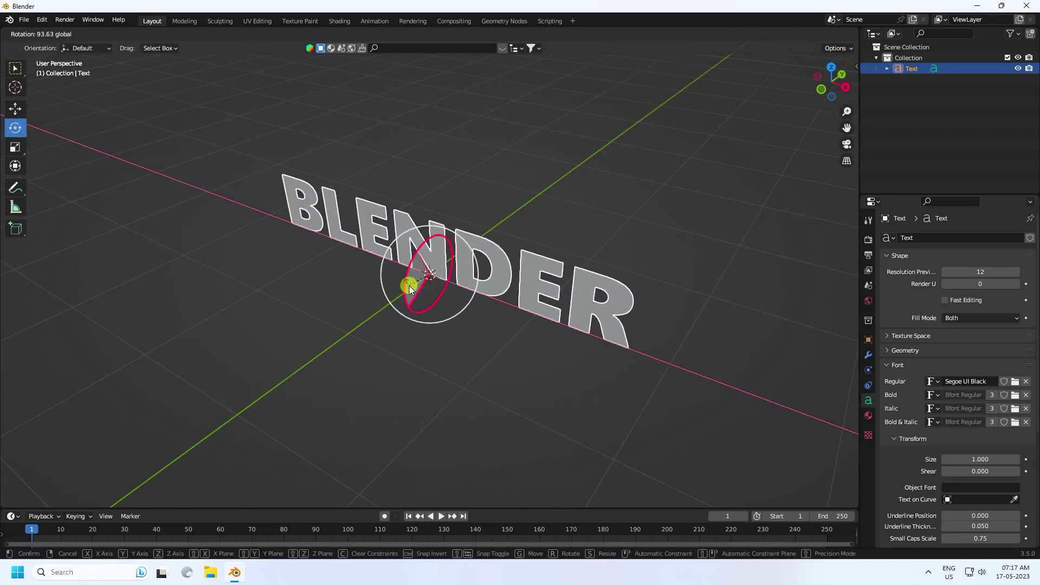
click(152, 445)
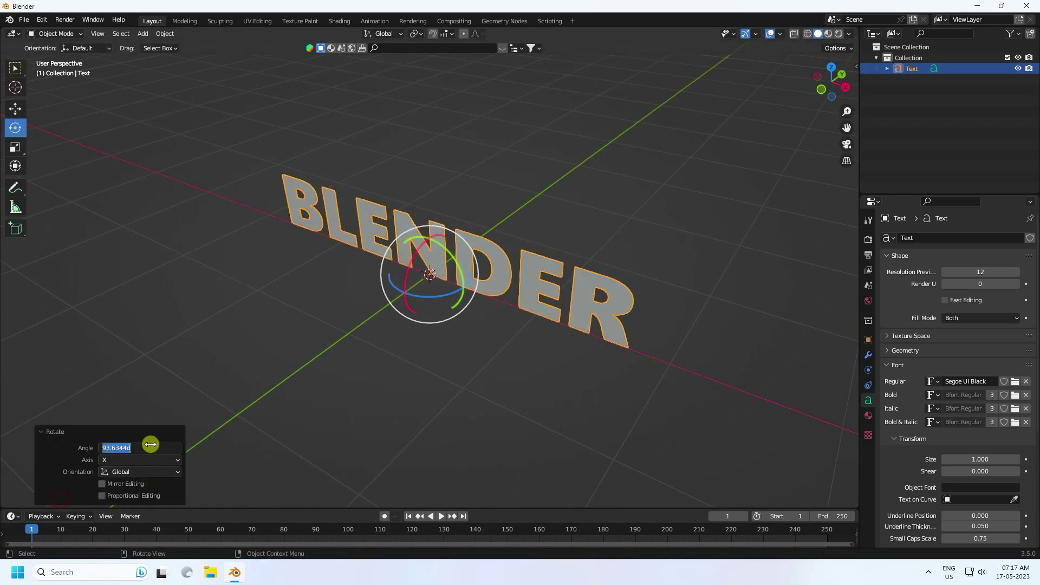
text(90)
key(Return)
click(15, 108)
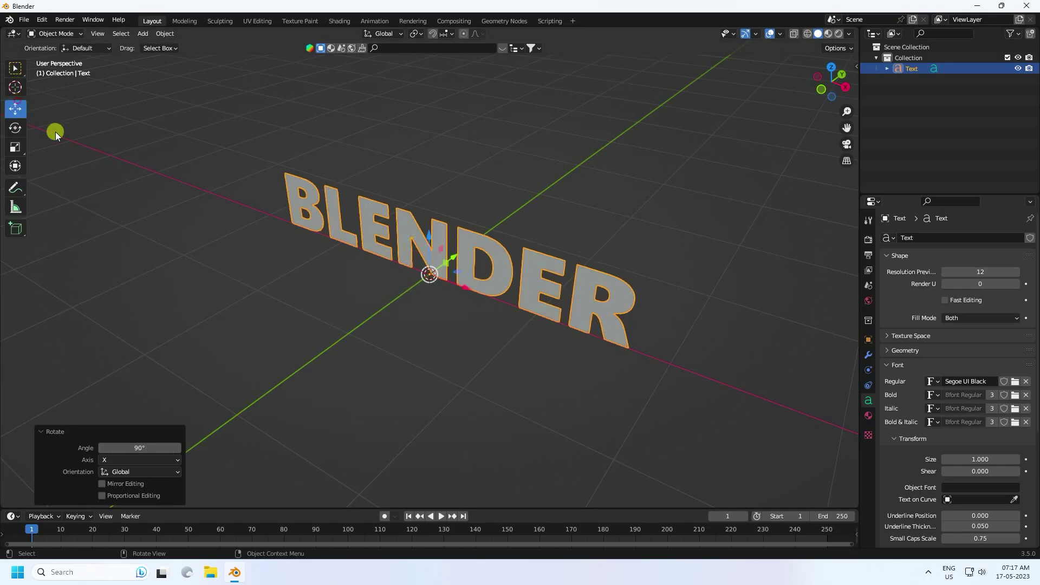
middle_drag(412, 260, 595, 273)
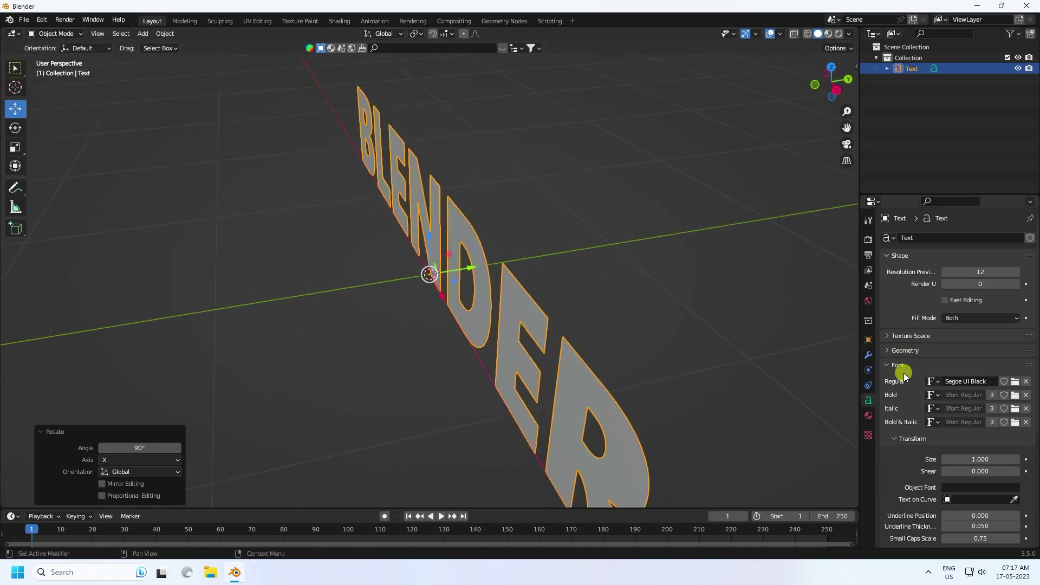
Raise the text's Geometry Extrude to 0.07 m for thick letters
click(901, 350)
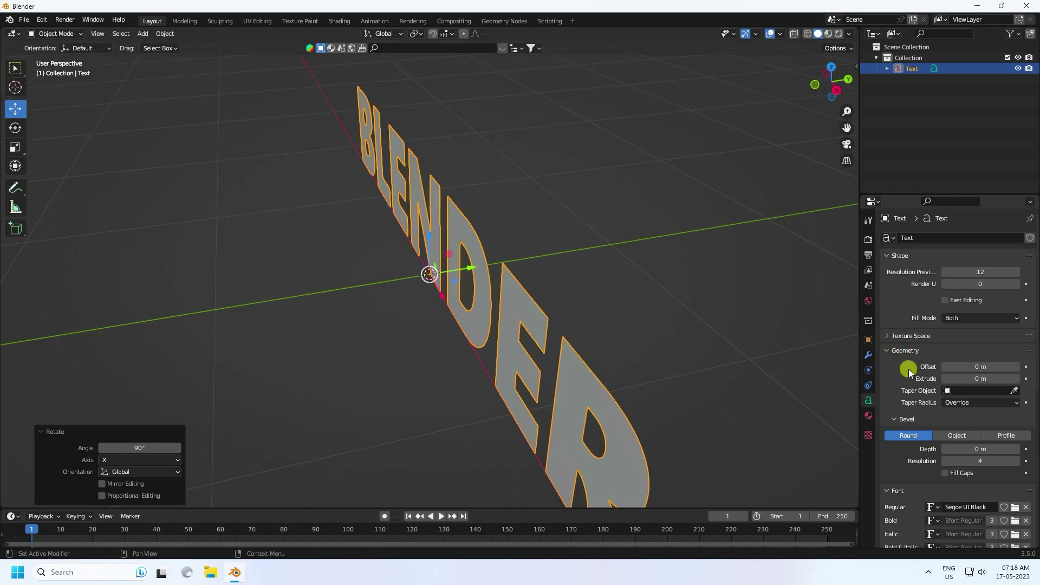
click(1015, 379)
click(1015, 379)
click(1014, 379)
click(1015, 379)
click(1014, 379)
click(1015, 379)
click(1015, 378)
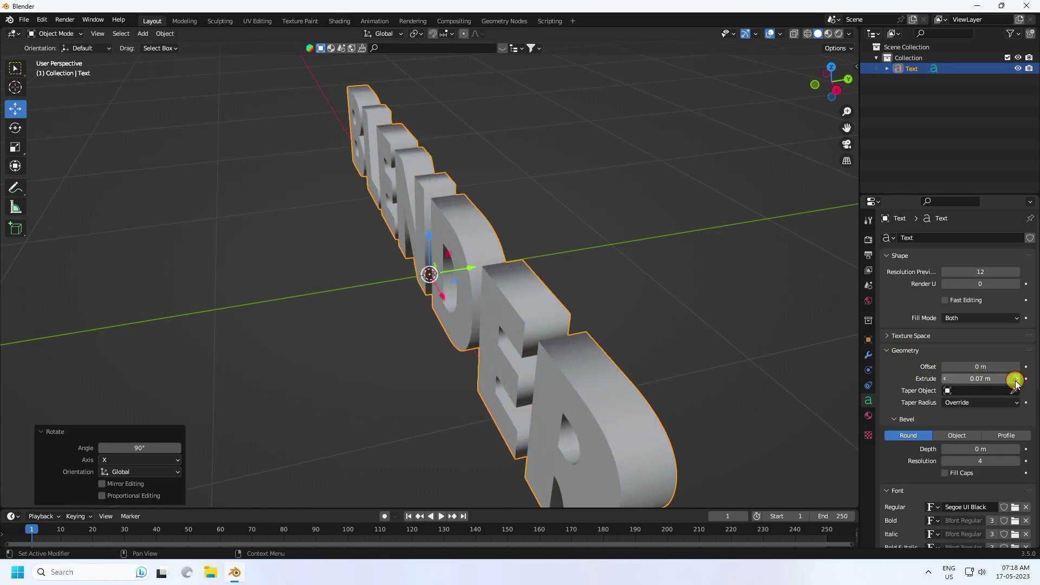
middle_drag(518, 318, 585, 299)
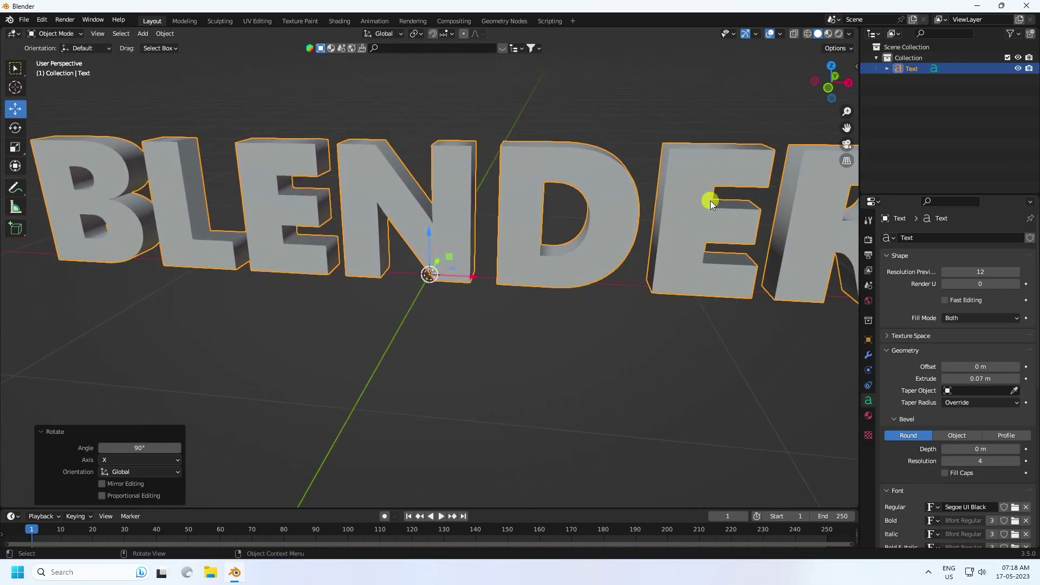
Show the wireframe overlay and lower the preview curve resolution to 10
click(784, 33)
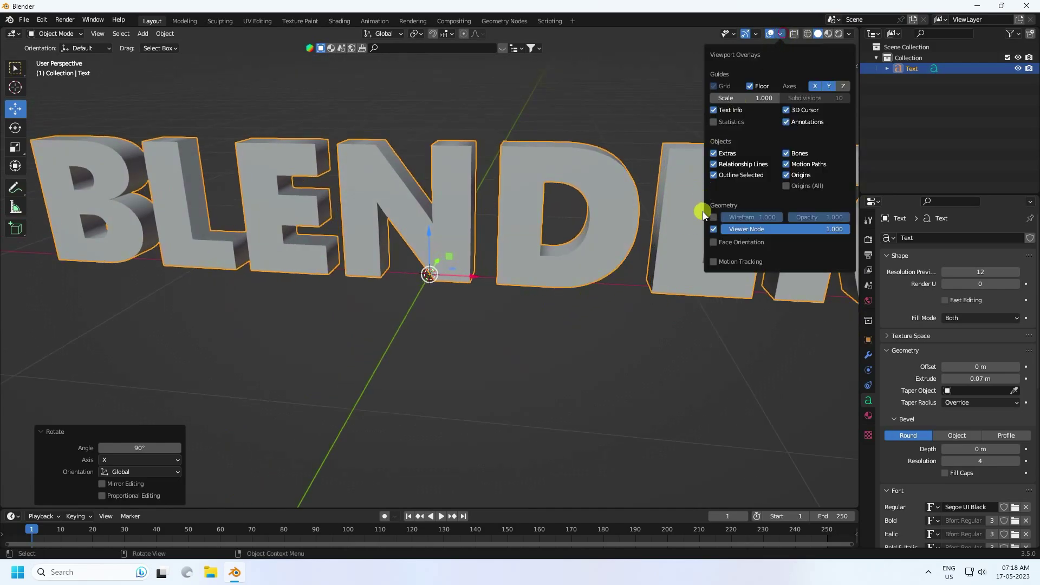
click(710, 217)
click(521, 351)
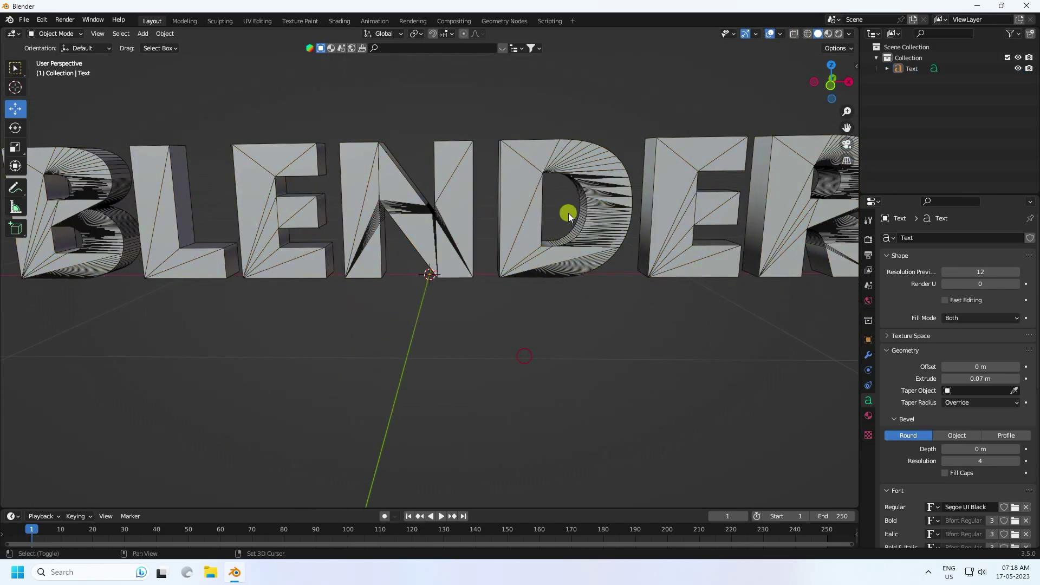
middle_drag(567, 214, 560, 327)
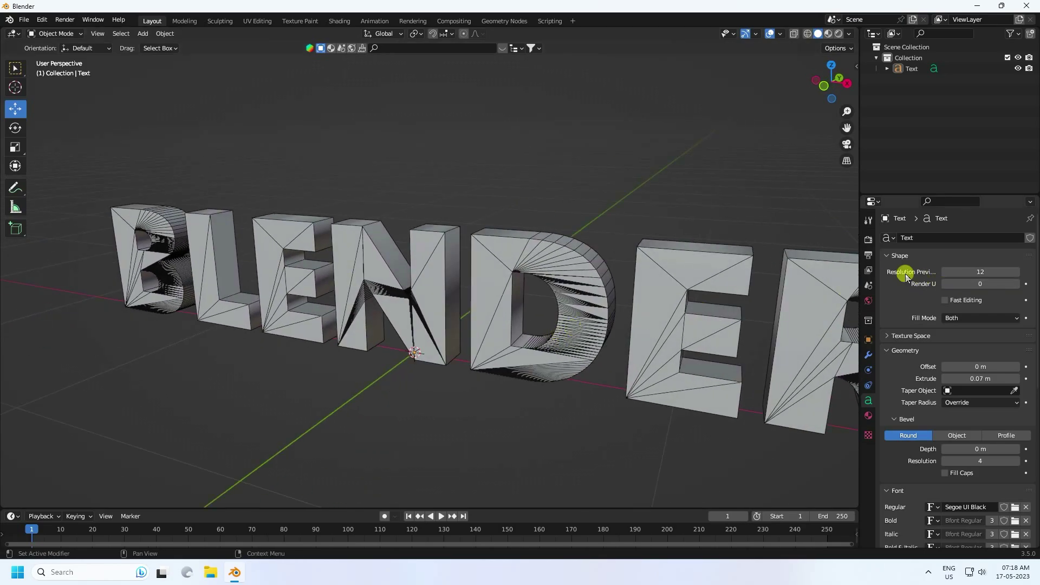
click(943, 272)
click(943, 272)
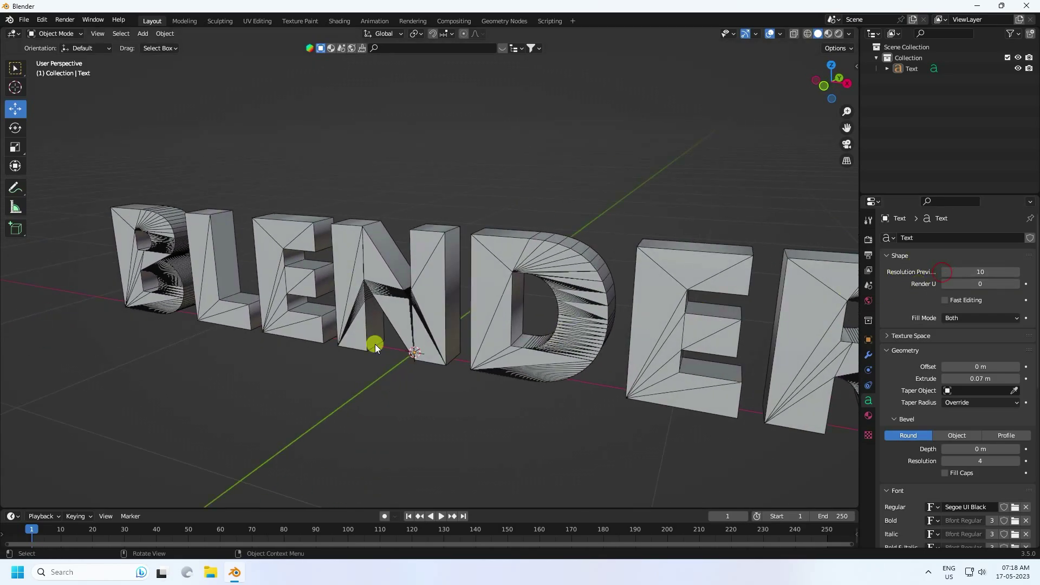
middle_drag(374, 342, 689, 254)
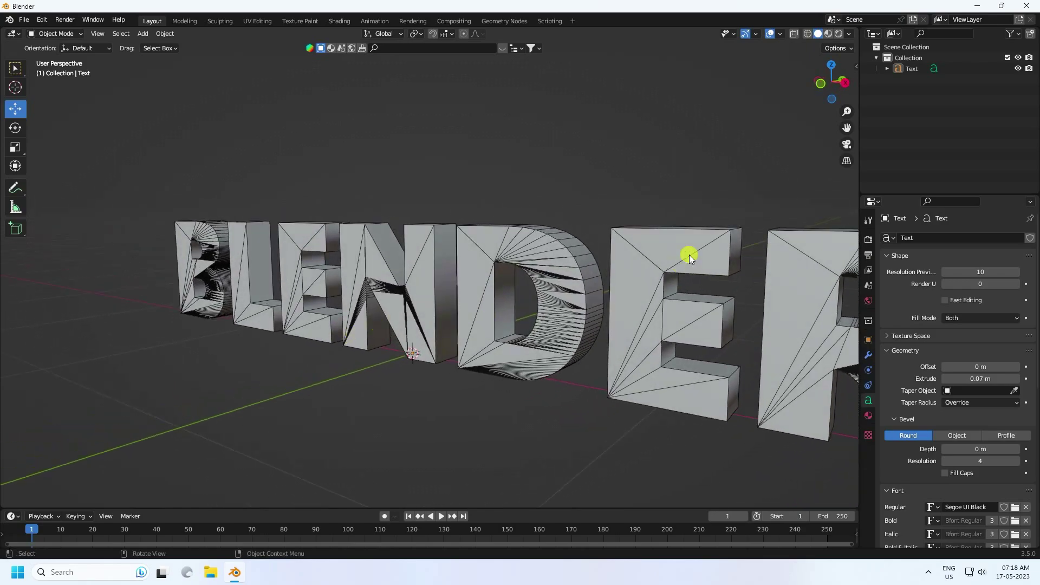
middle_drag(548, 239, 581, 264)
scroll(541, 258, up, 4)
scroll(553, 279, down, 3)
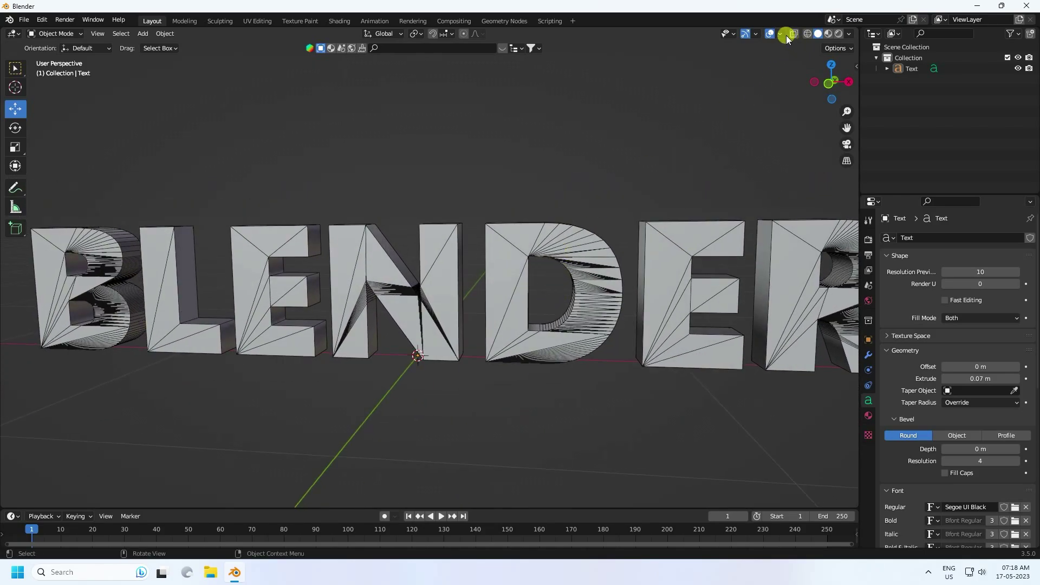
Hide the wireframe overlay, reselect the text and zoom in on the N and D letters
click(785, 35)
click(713, 217)
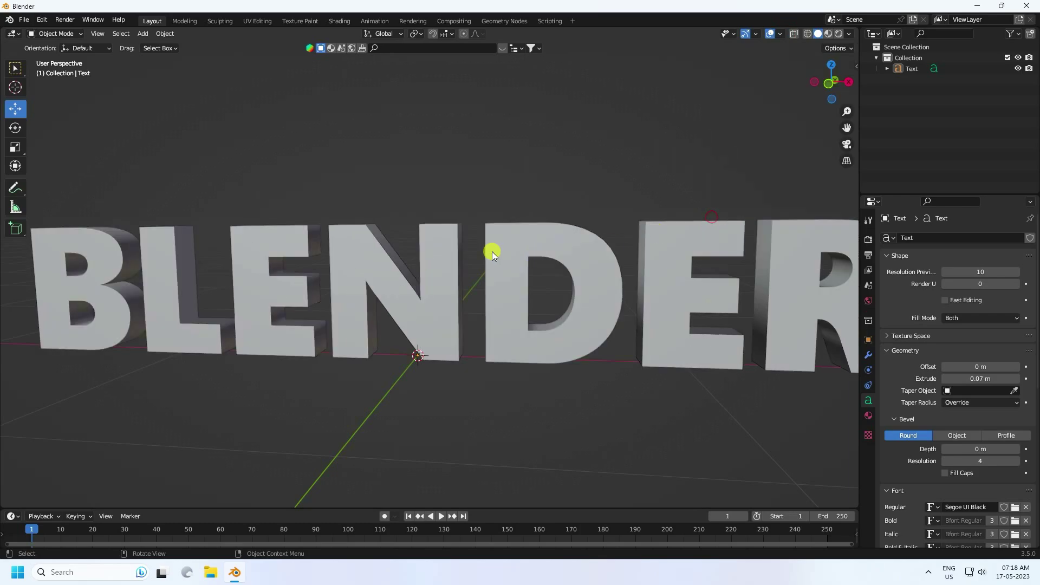
click(463, 238)
middle_drag(446, 281, 446, 251)
scroll(441, 253, up, 3)
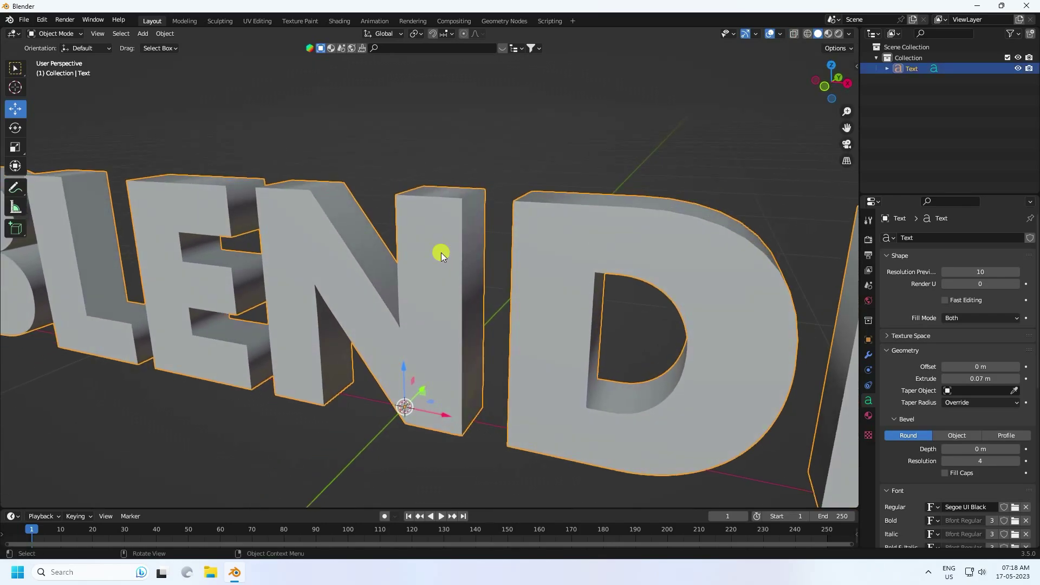
Convert the BLENDER text object into a mesh
click(165, 33)
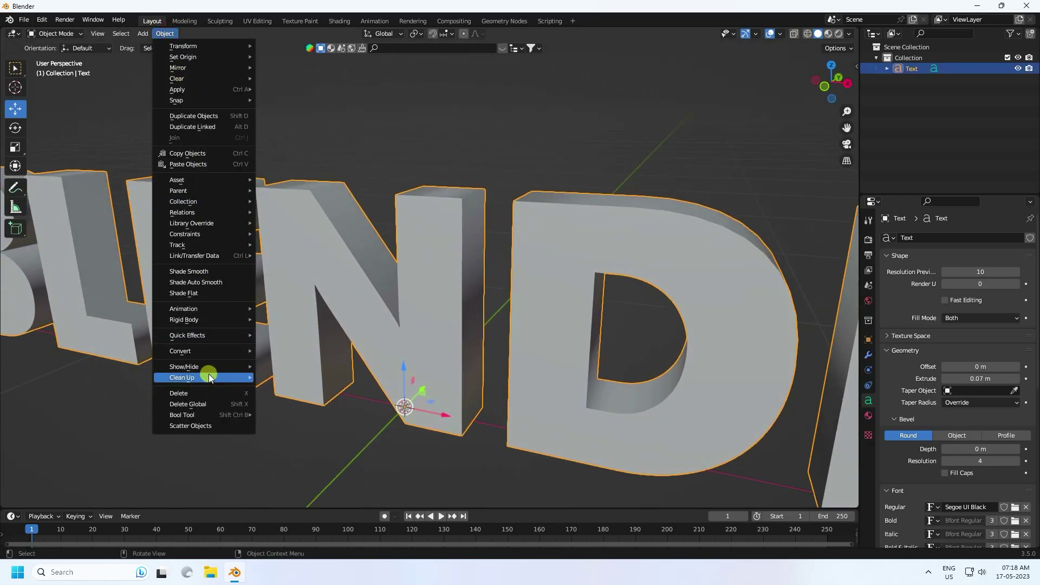
mouse_move(176, 354)
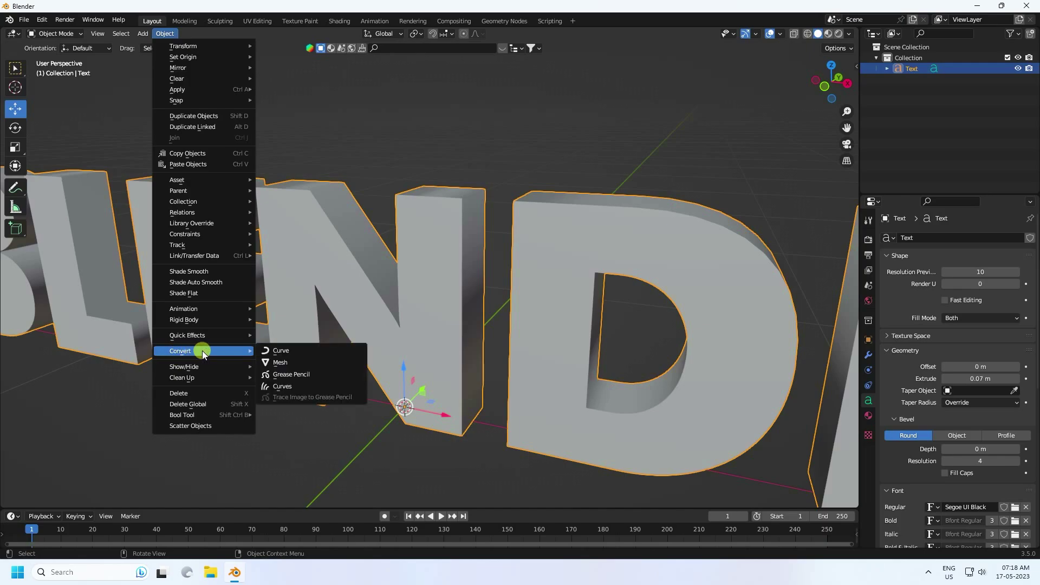
click(281, 363)
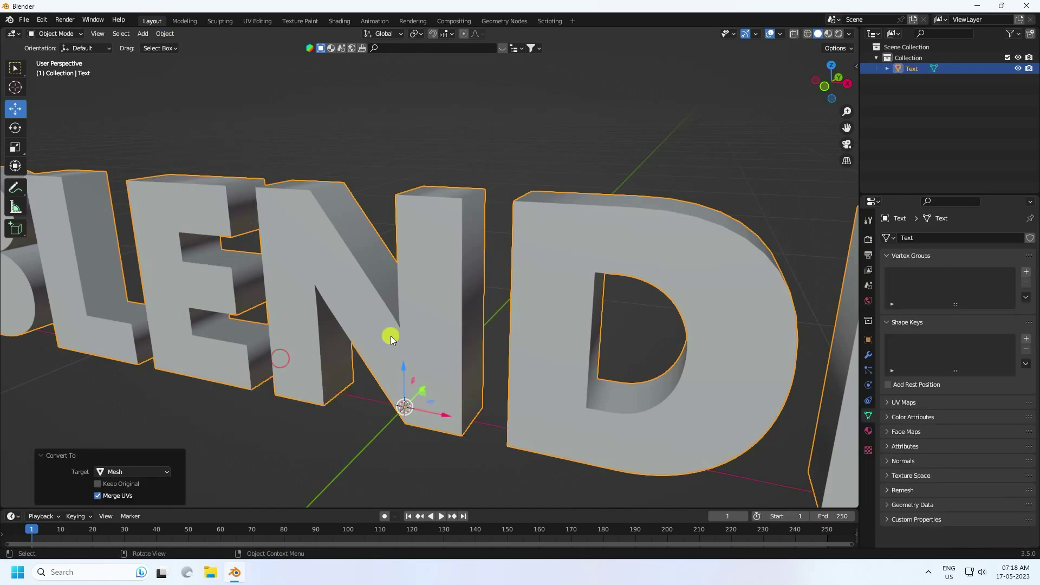
In Edit Mode, select all geometry and subdivide it with 5 cuts
click(38, 33)
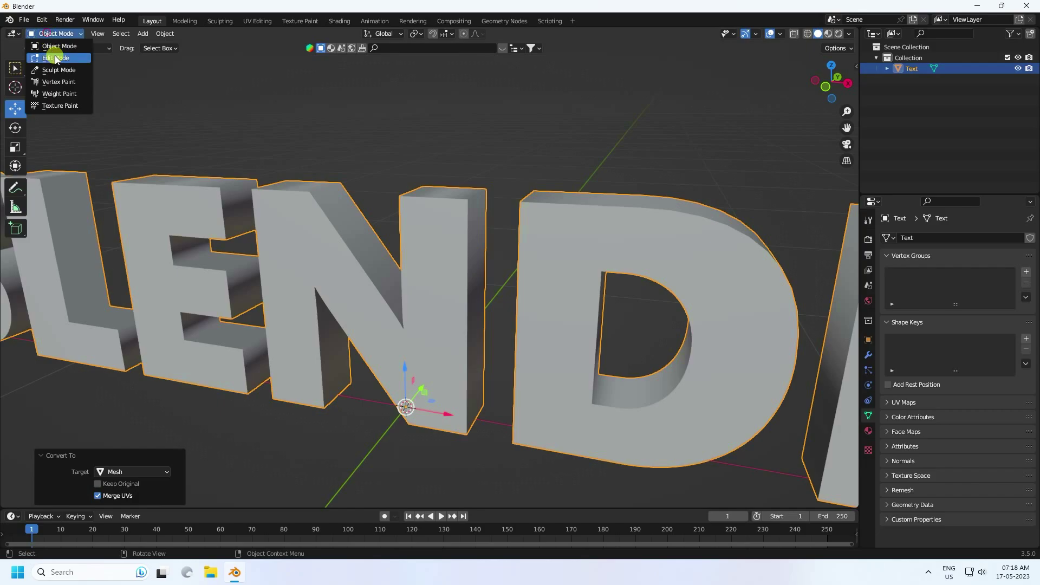
click(54, 56)
key(a)
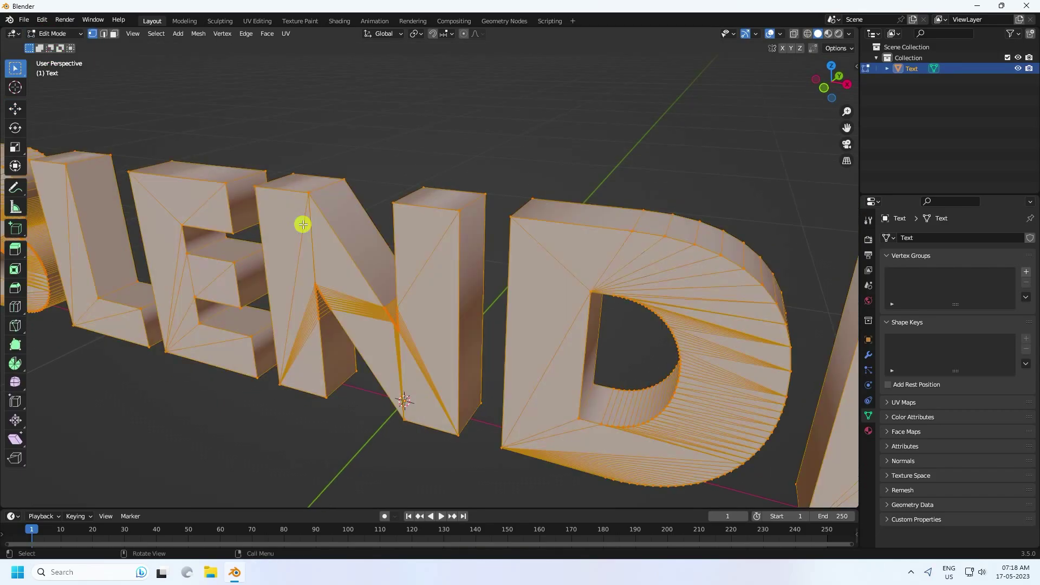
right_click(290, 211)
click(246, 213)
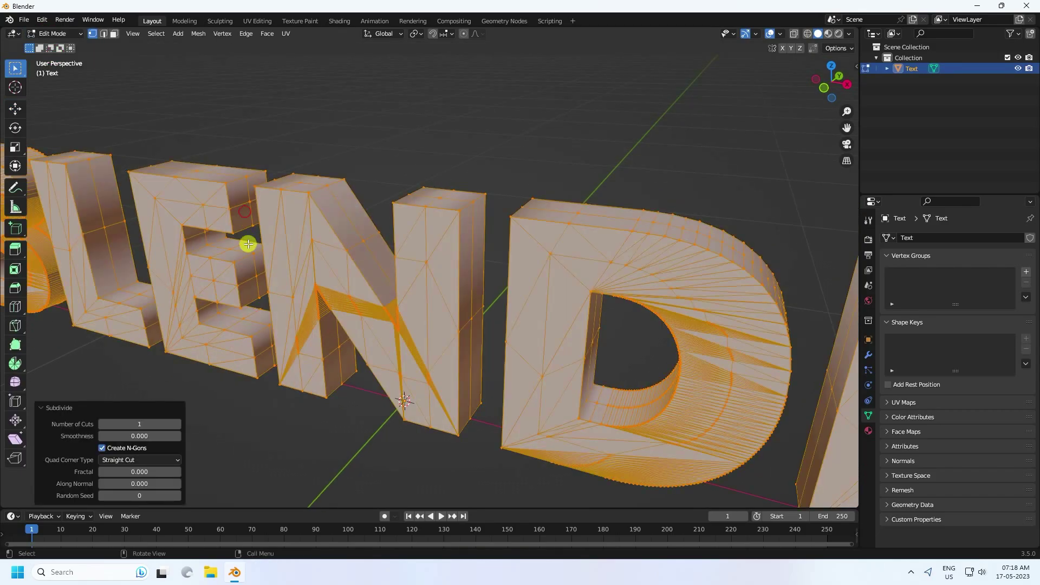
click(179, 424)
click(179, 424)
click(179, 423)
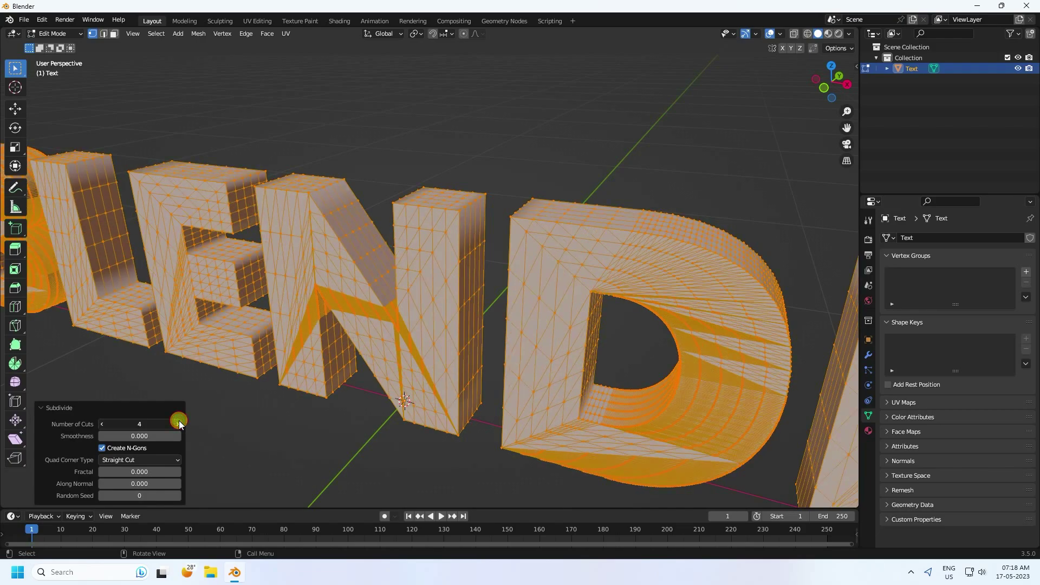
click(179, 423)
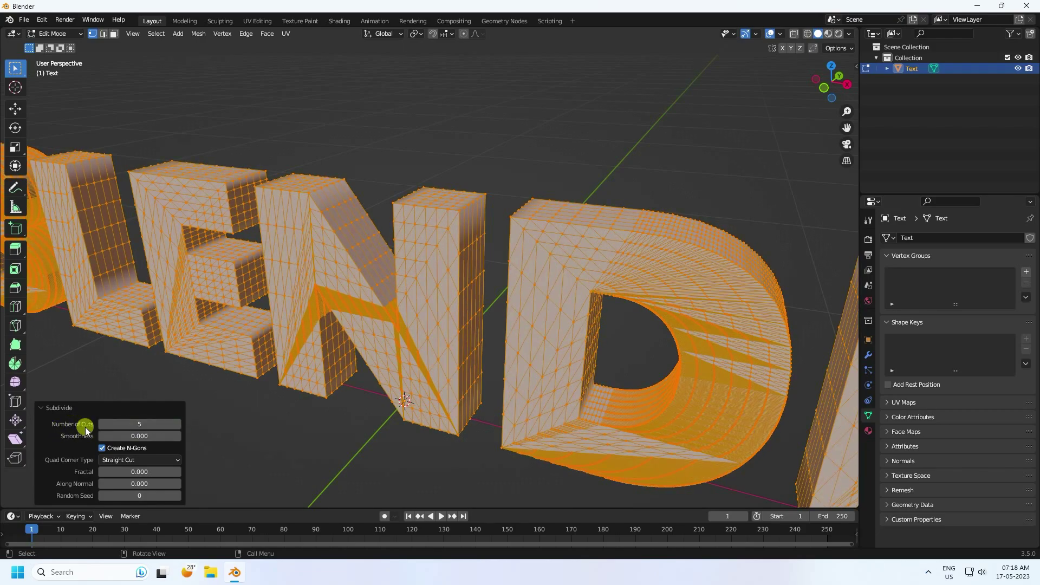
click(15, 108)
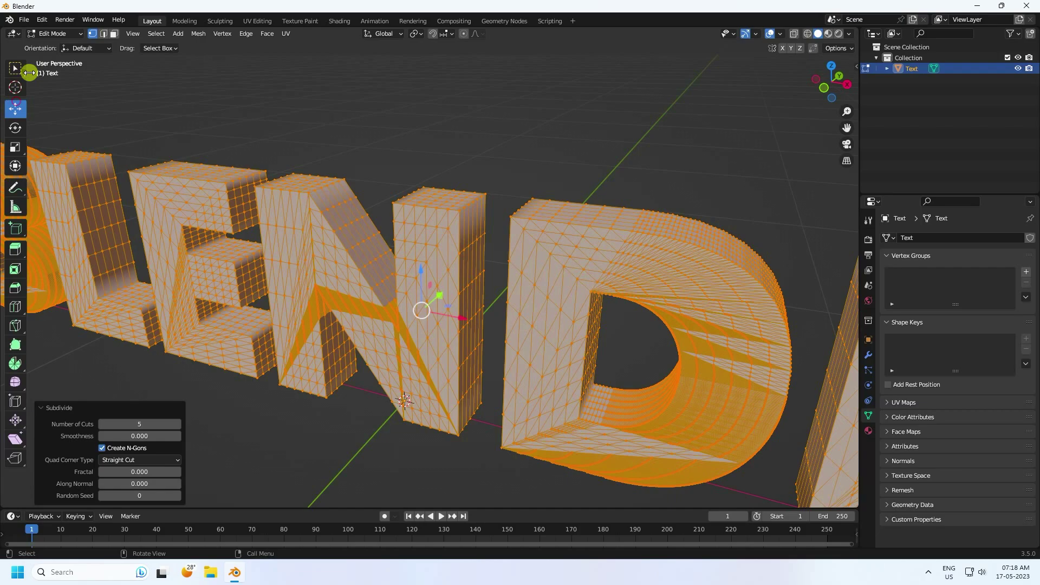
click(46, 33)
Back in Object Mode, apply the green sci-fi BlenderKit material to the letters
click(51, 24)
middle_drag(313, 155, 386, 278)
scroll(407, 302, down, 2)
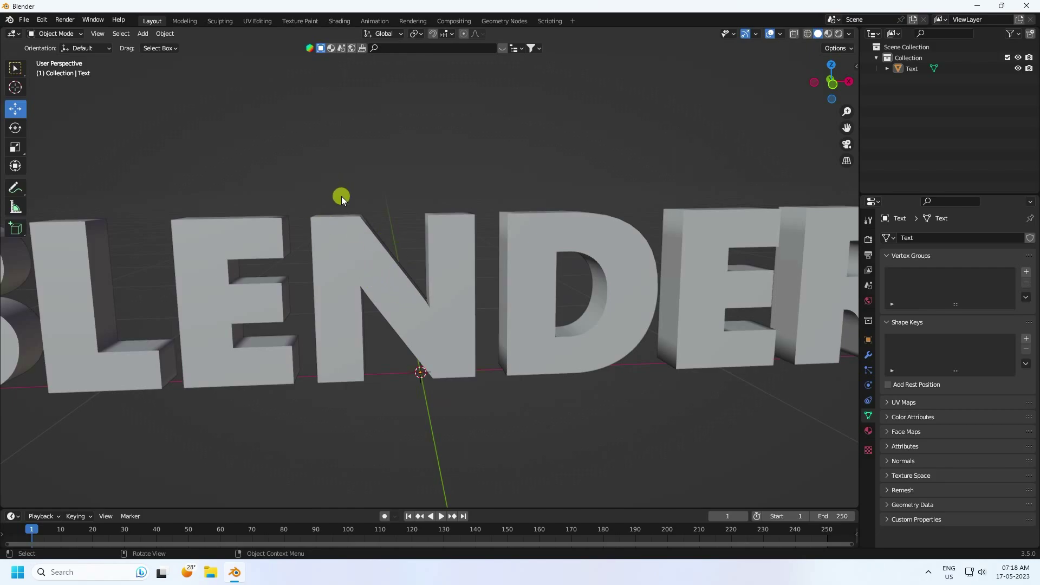
click(332, 49)
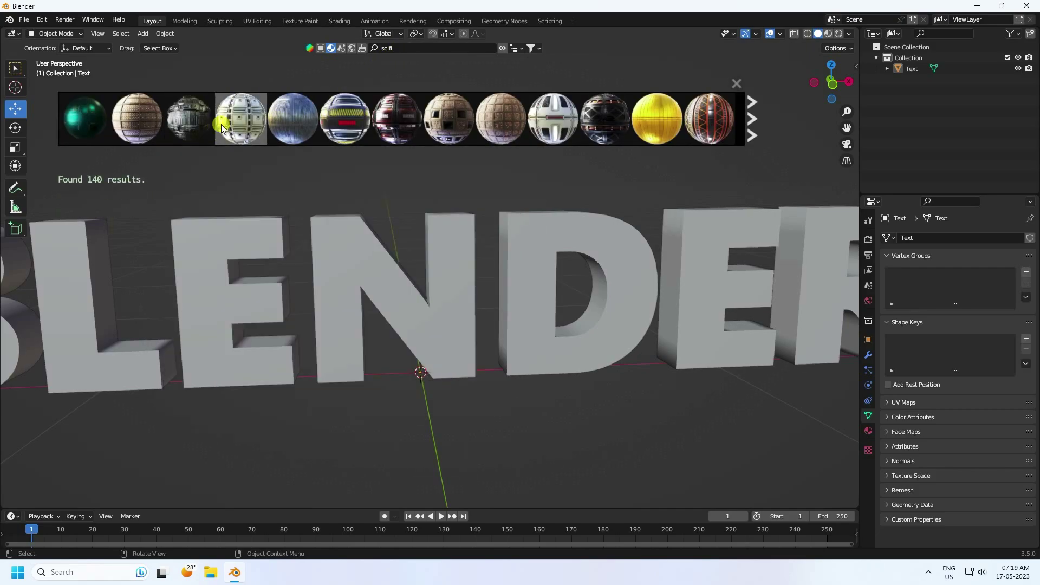
mouse_move(462, 124)
click(752, 112)
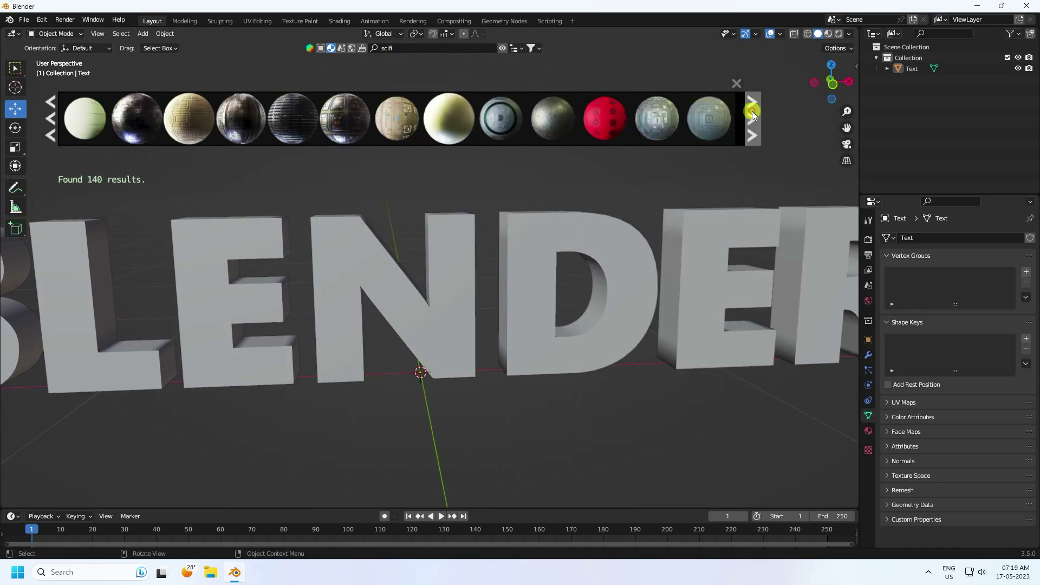
click(752, 112)
mouse_move(600, 125)
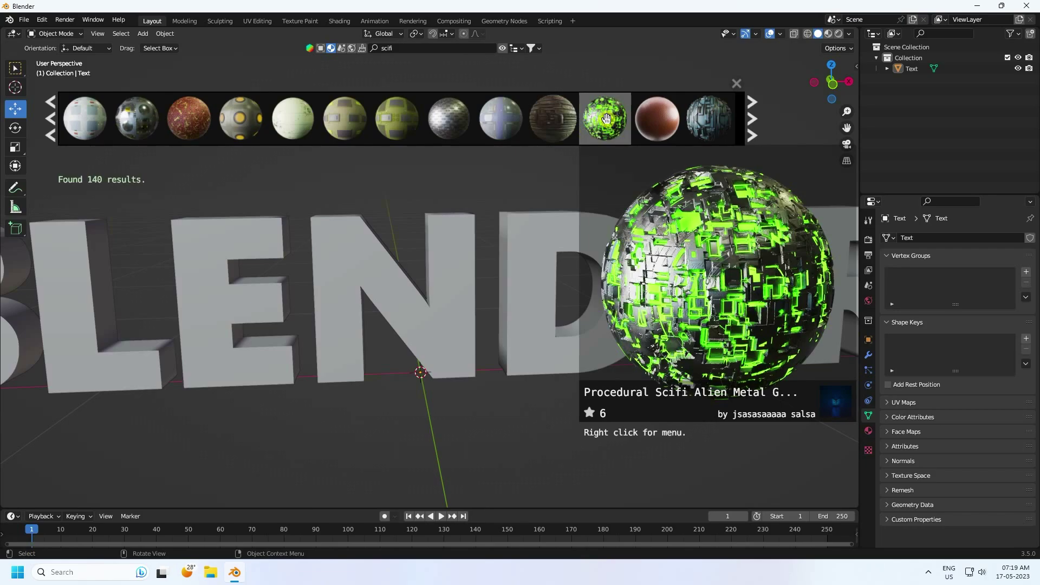
drag(607, 119, 443, 249)
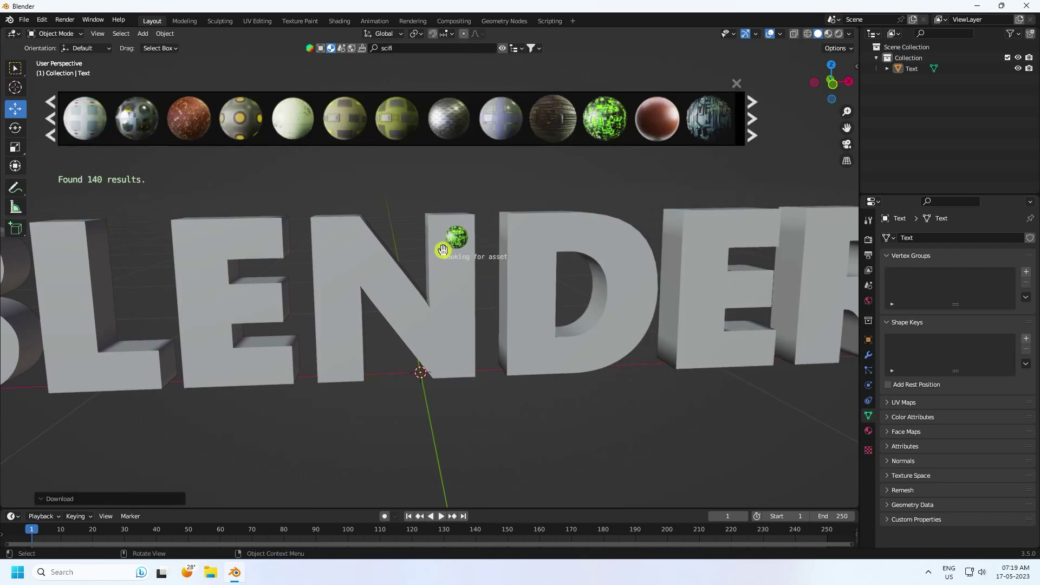
View the textured letters in Material Preview, then in Rendered shading
click(829, 35)
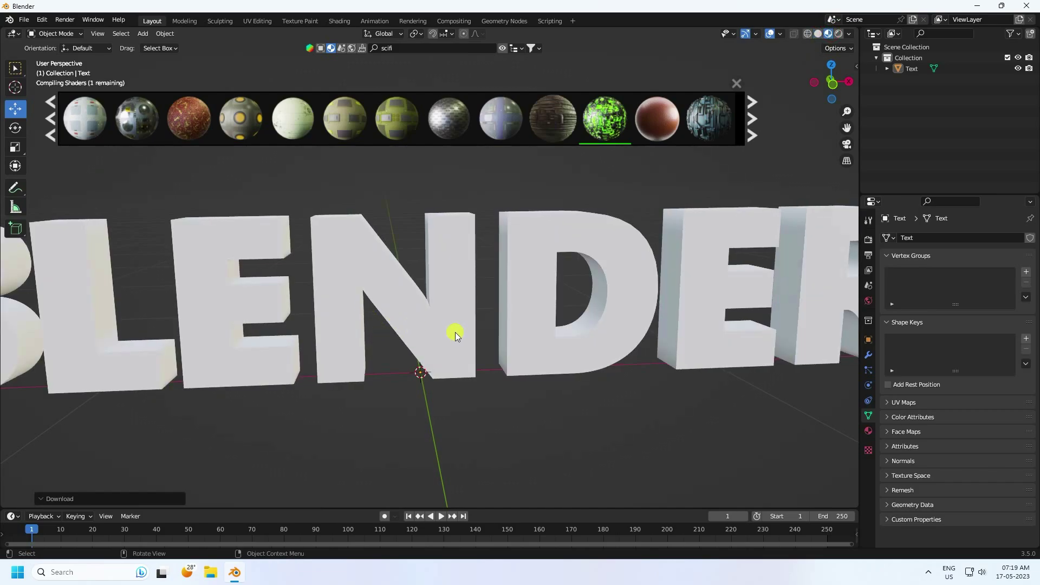
middle_drag(455, 336, 458, 289)
middle_drag(404, 314, 478, 316)
click(736, 83)
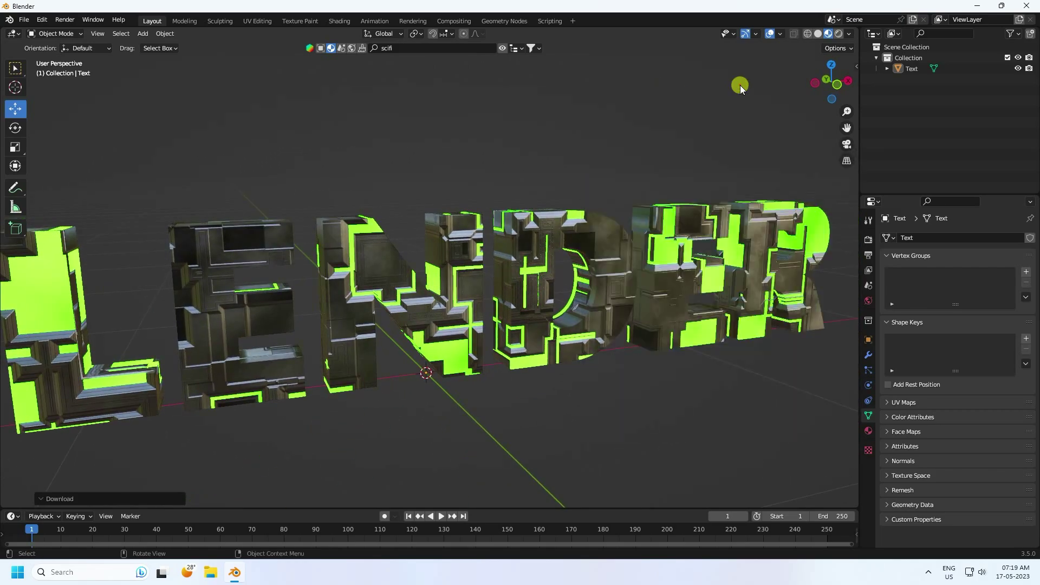
middle_drag(619, 207, 786, 108)
click(839, 35)
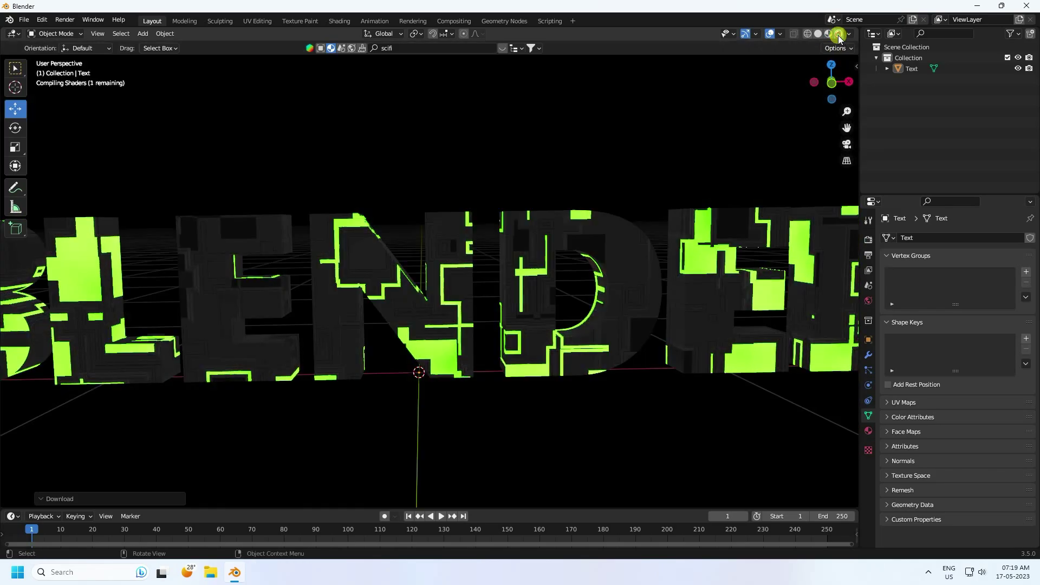
Enable Ambient Occlusion, Bloom and Screen Space Reflections in the Eevee render settings
click(868, 240)
click(894, 314)
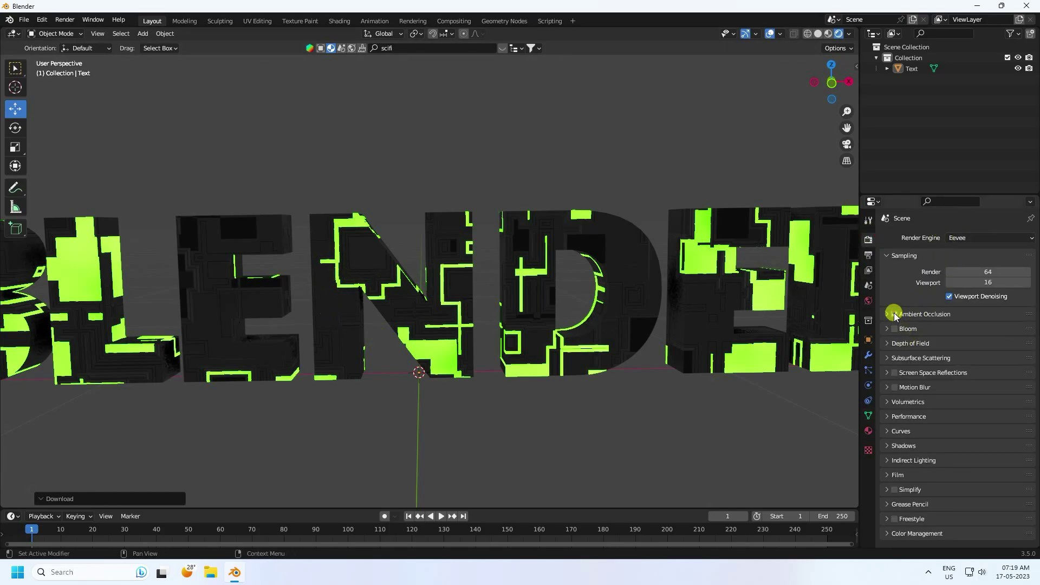
click(895, 329)
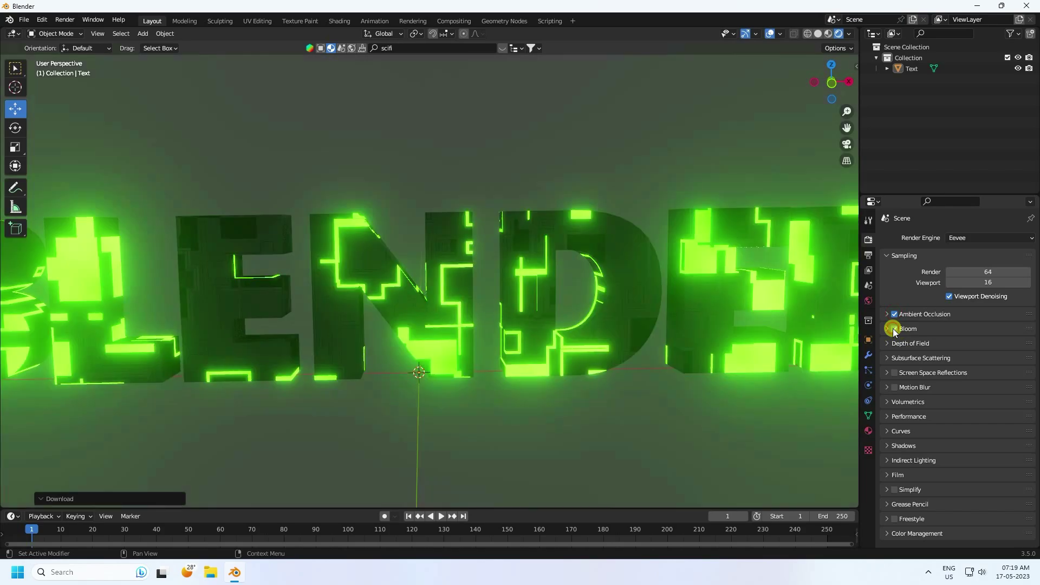
click(894, 373)
Orbit to a near-front view of the glowing text and return to Solid shading
scroll(387, 309, down, 3)
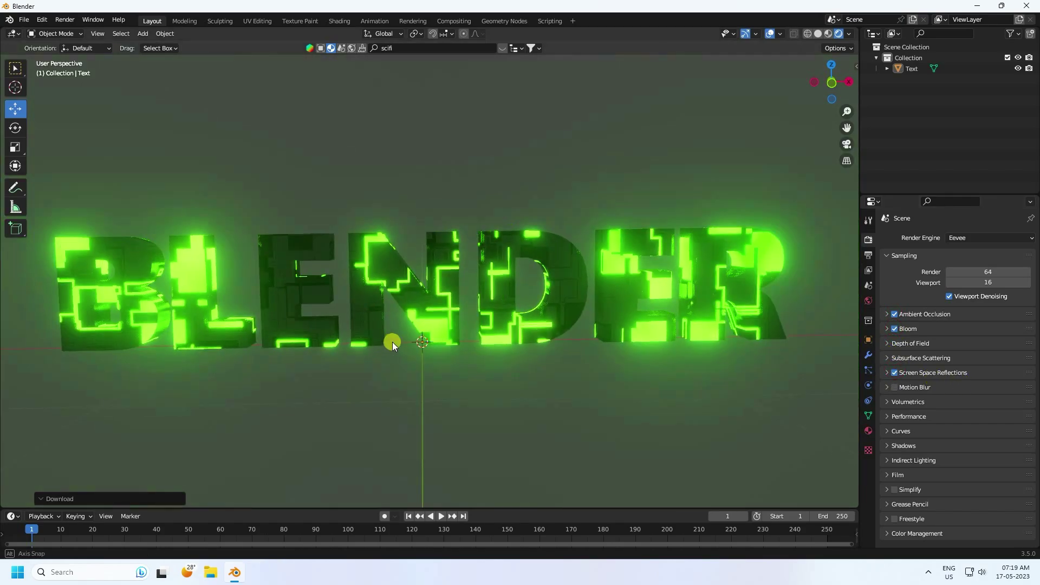
middle_drag(392, 342, 388, 339)
middle_drag(464, 294, 349, 290)
scroll(422, 259, up, 3)
middle_drag(422, 259, 837, 341)
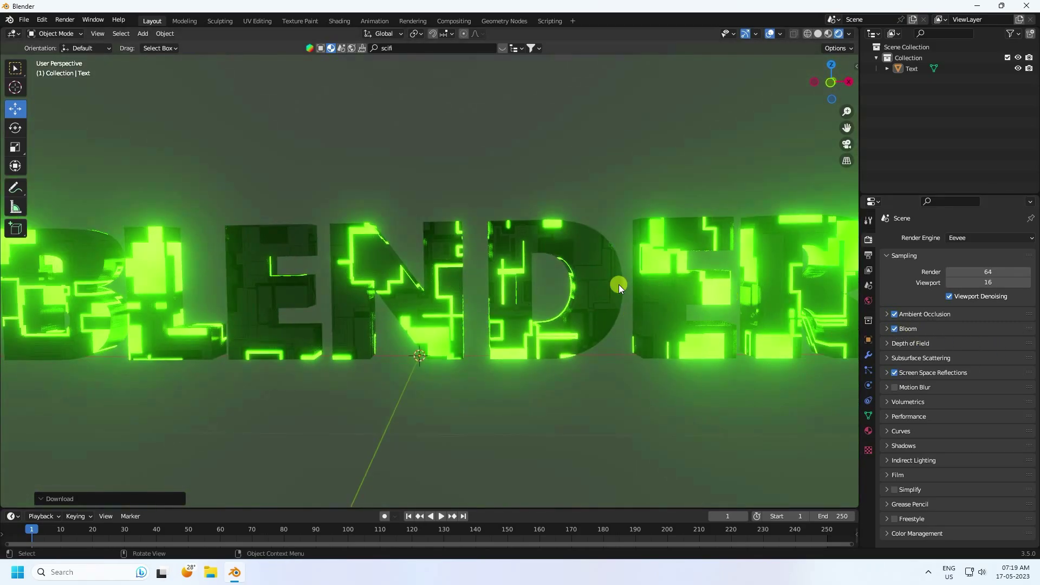
click(819, 34)
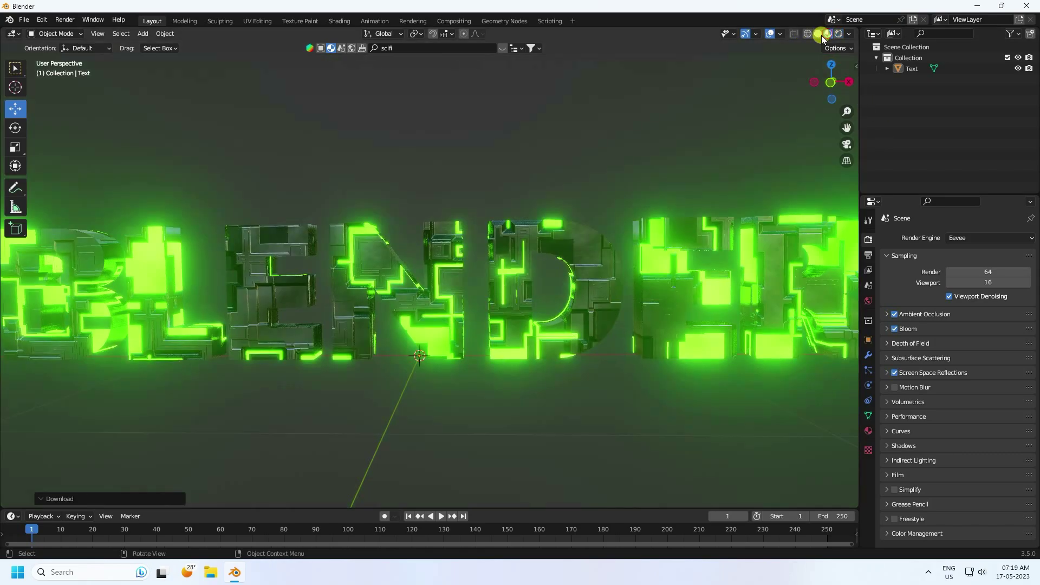
click(142, 33)
Add a 0.2 m icosphere and move it along X to the right of the text
mouse_move(158, 47)
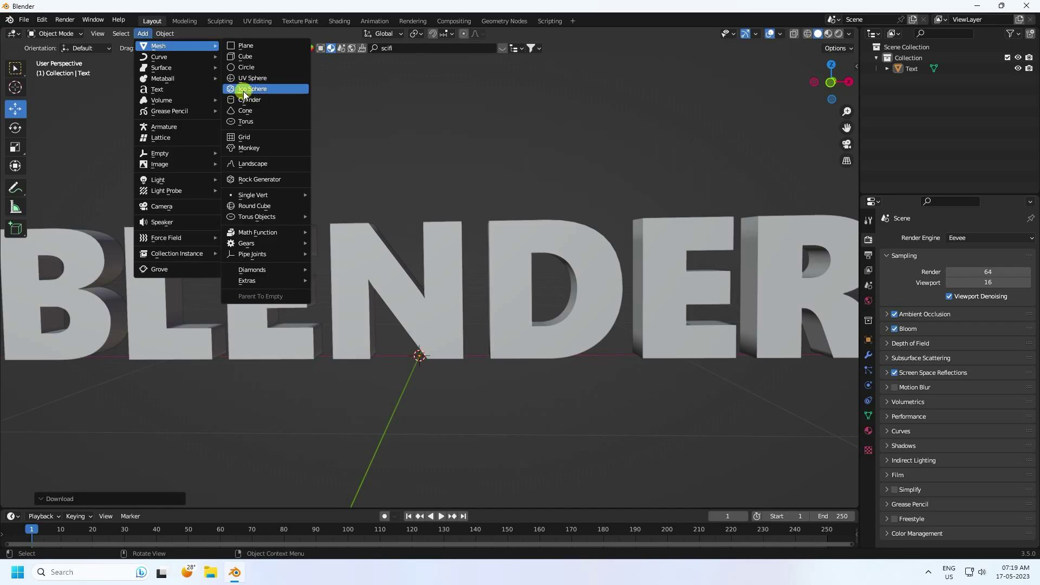
click(267, 90)
scroll(320, 270, down, 5)
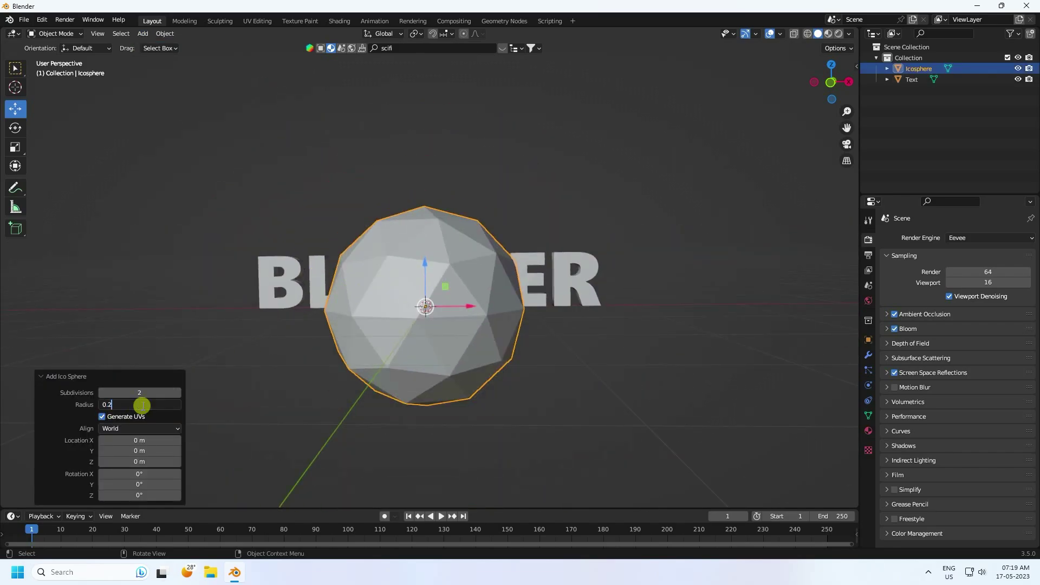
key(Return)
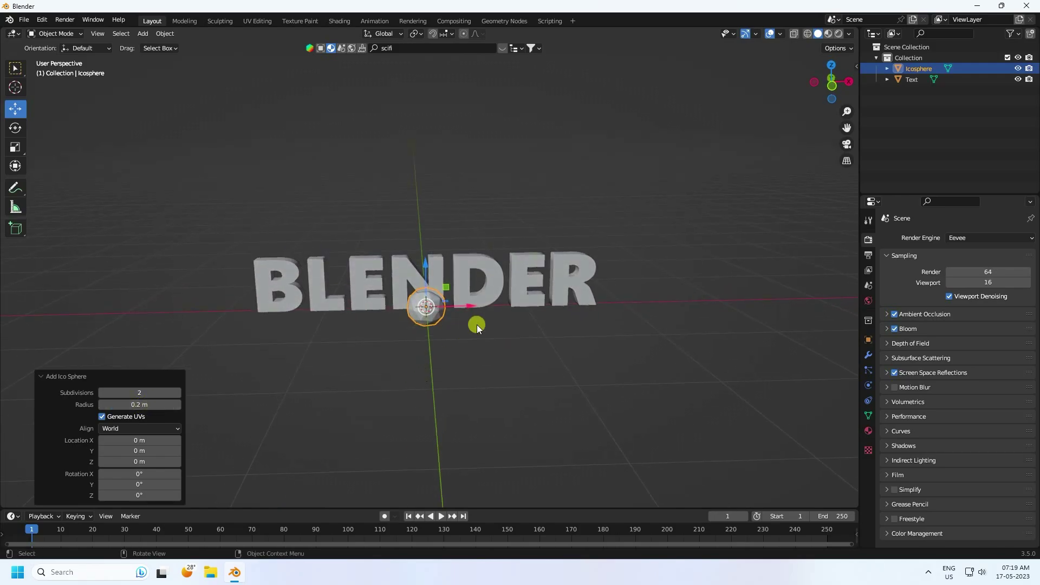
key(g)
key(x)
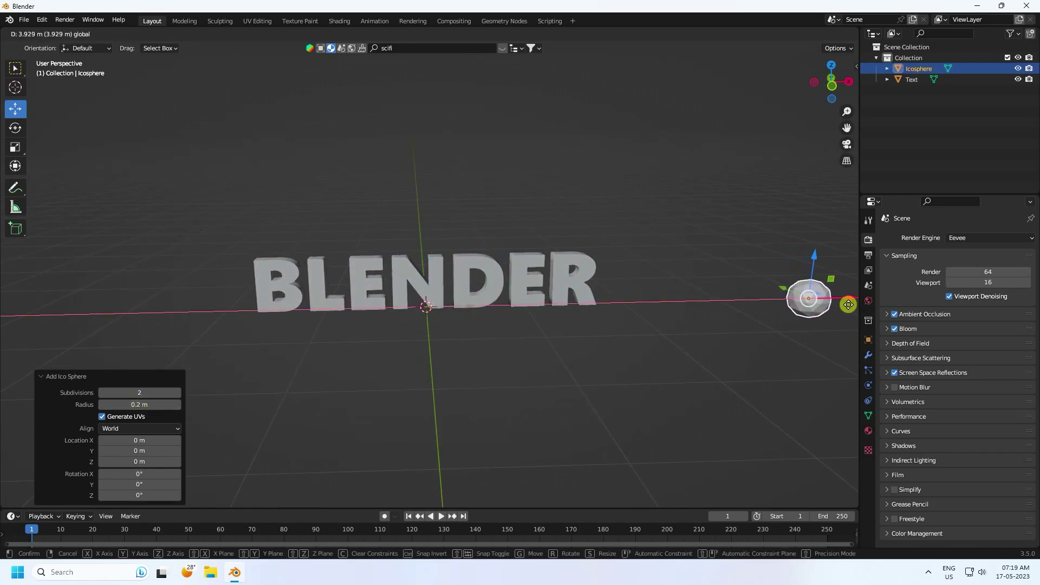
click(852, 308)
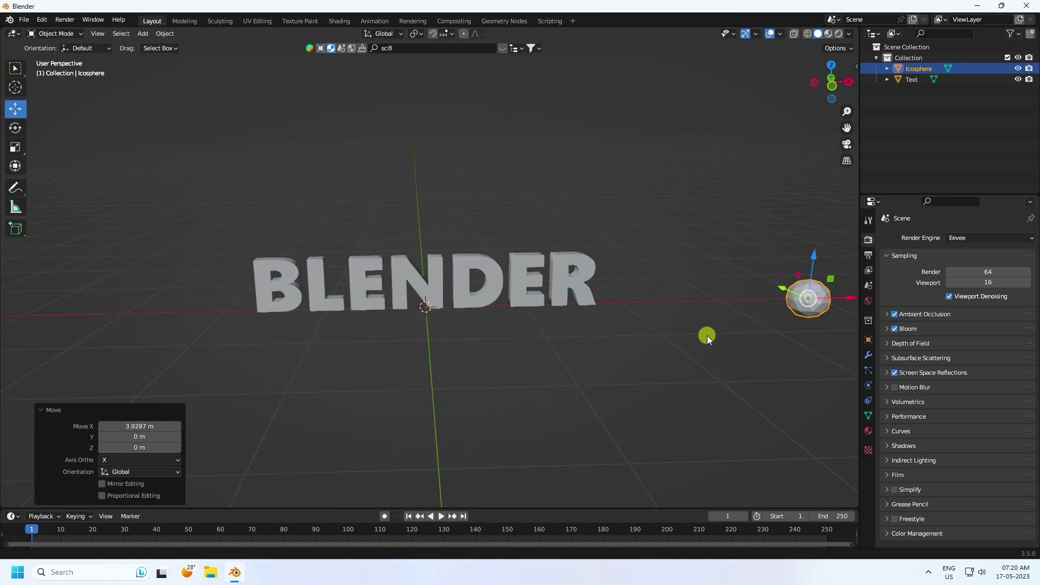
middle_drag(707, 336, 651, 304)
drag(652, 304, 704, 297)
click(682, 316)
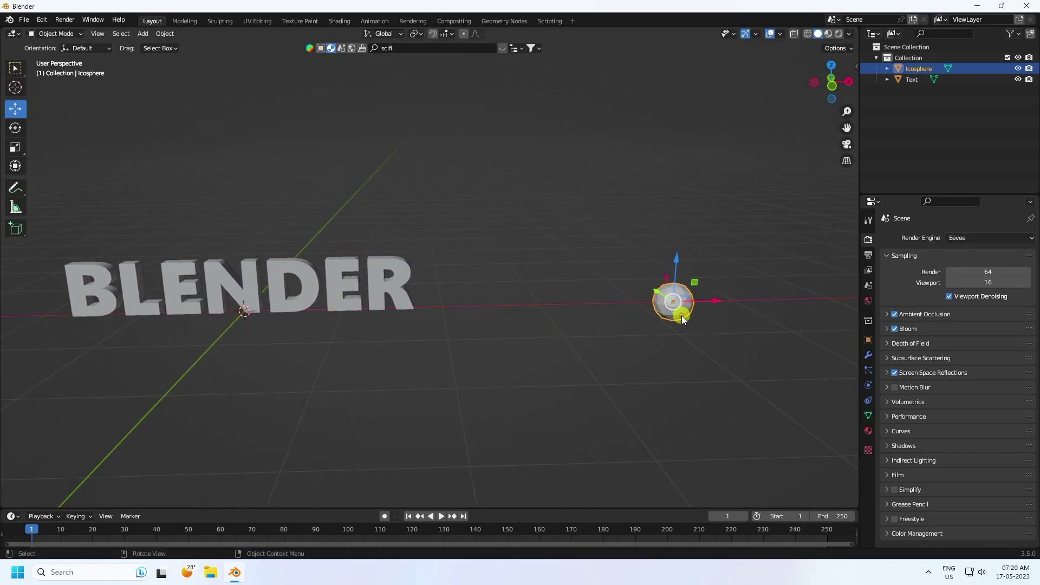
Make the icosphere's material an Emission shader with hue 0.024 and strength 10
click(870, 431)
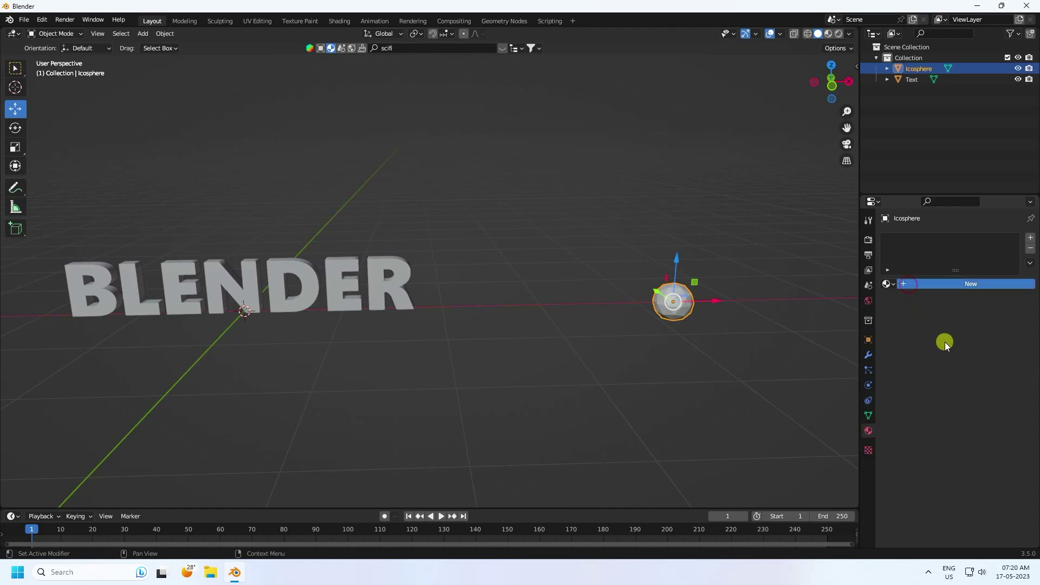
click(954, 352)
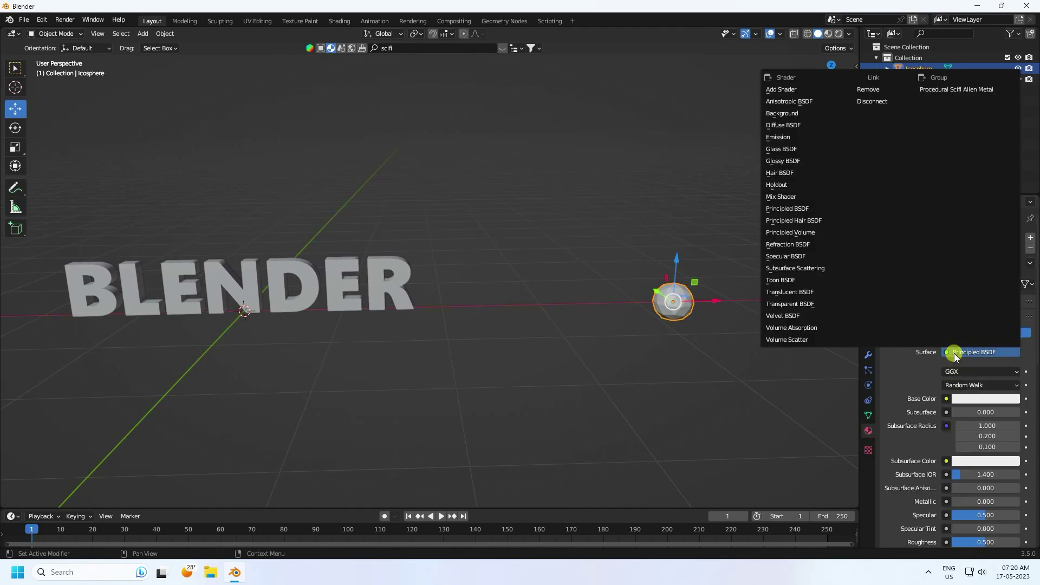
click(787, 139)
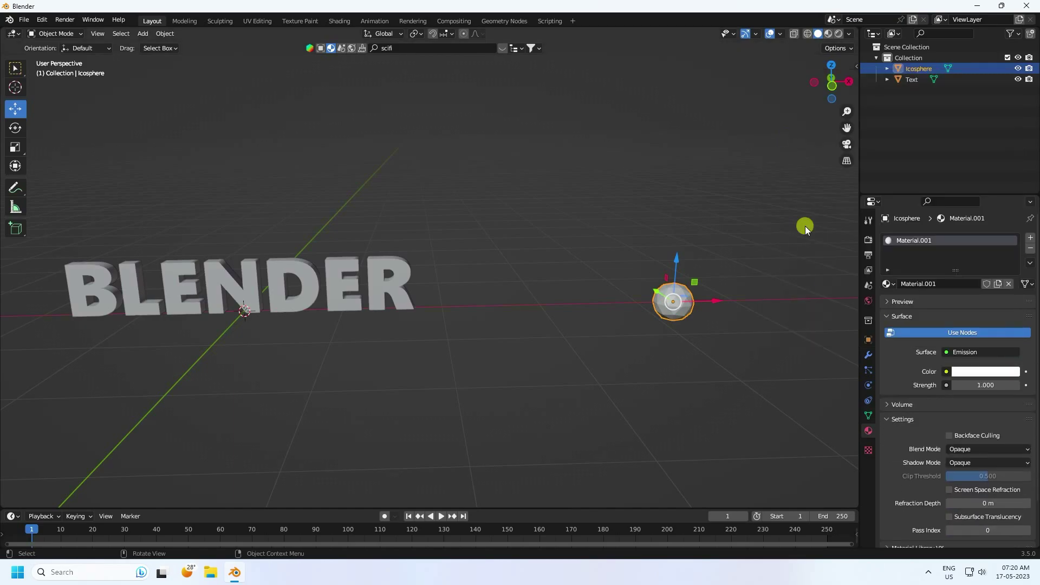
click(977, 374)
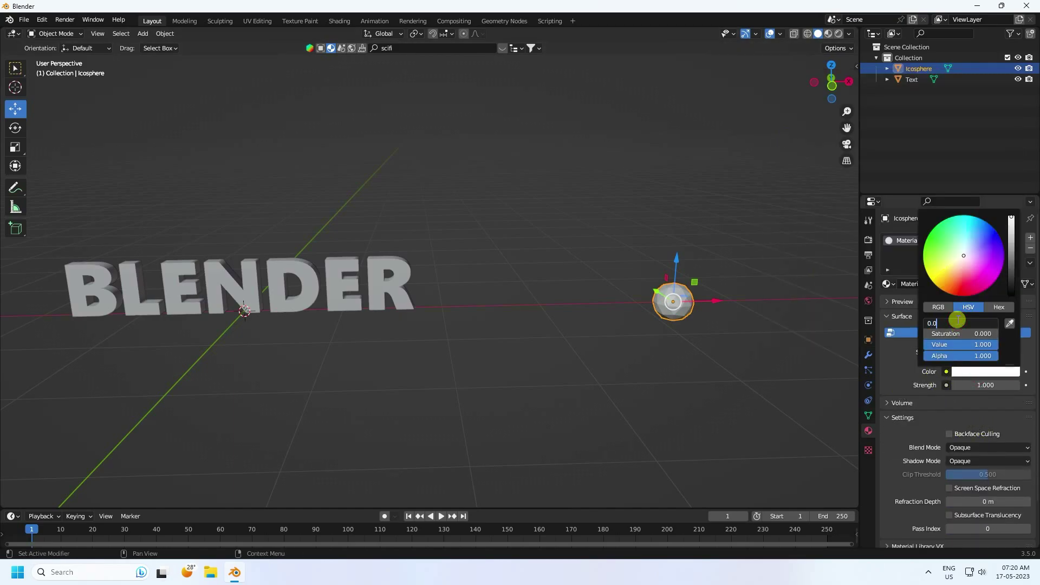
click(957, 320)
text(0.024)
key(Return)
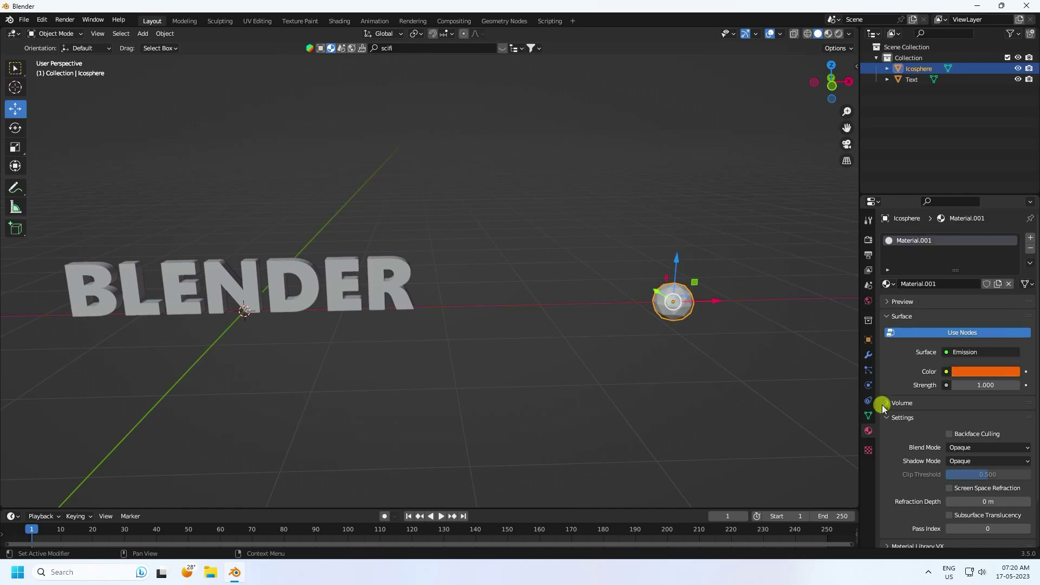
click(975, 387)
text(1)
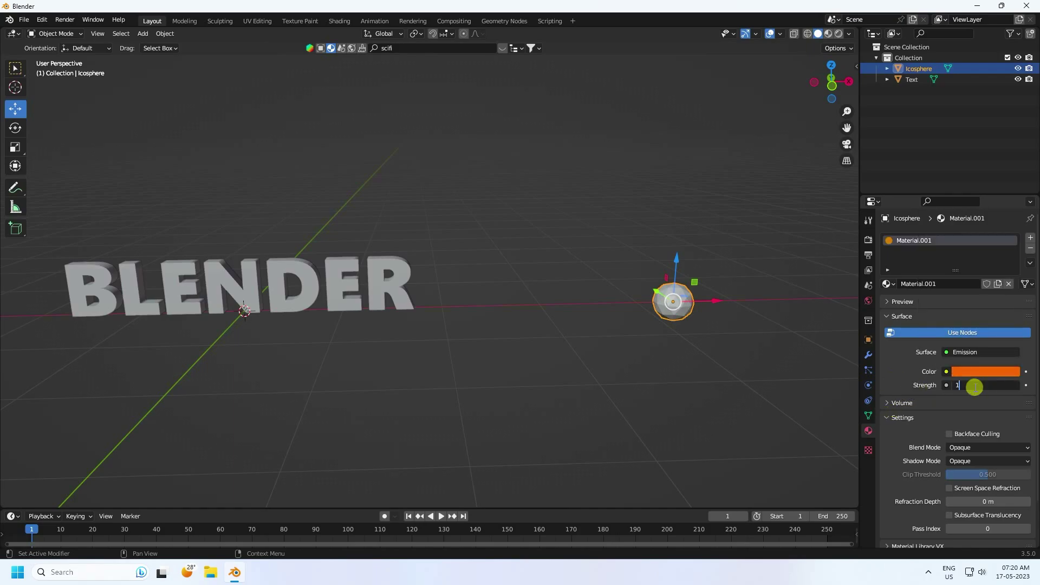
text(0)
key(Return)
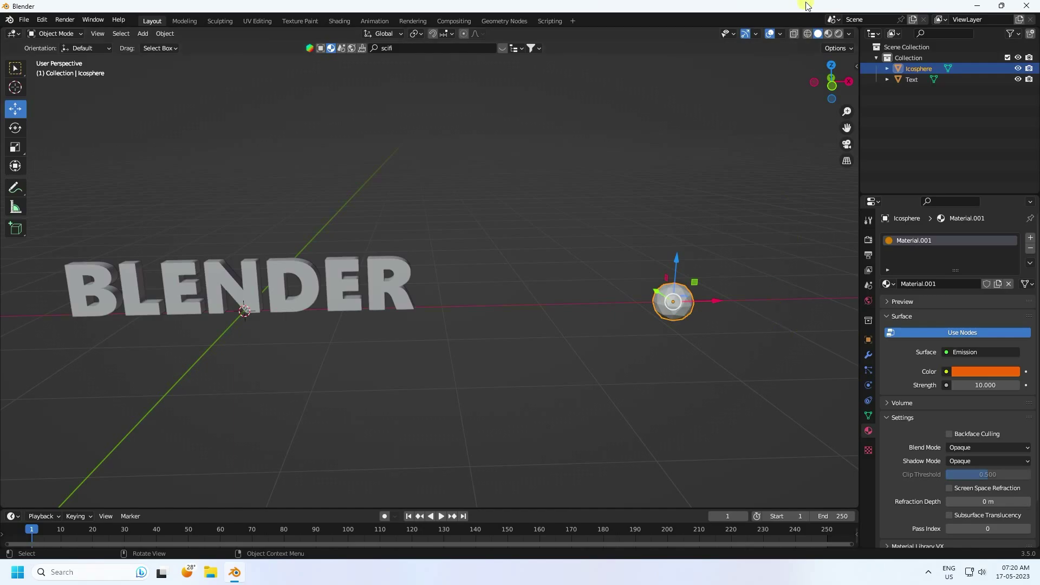
Inspect the glowing icosphere and BLENDER text in Material Preview
click(828, 34)
mouse_move(426, 309)
middle_down()
mouse_move(344, 313)
mouse_move(533, 356)
mouse_move(228, 358)
middle_up()
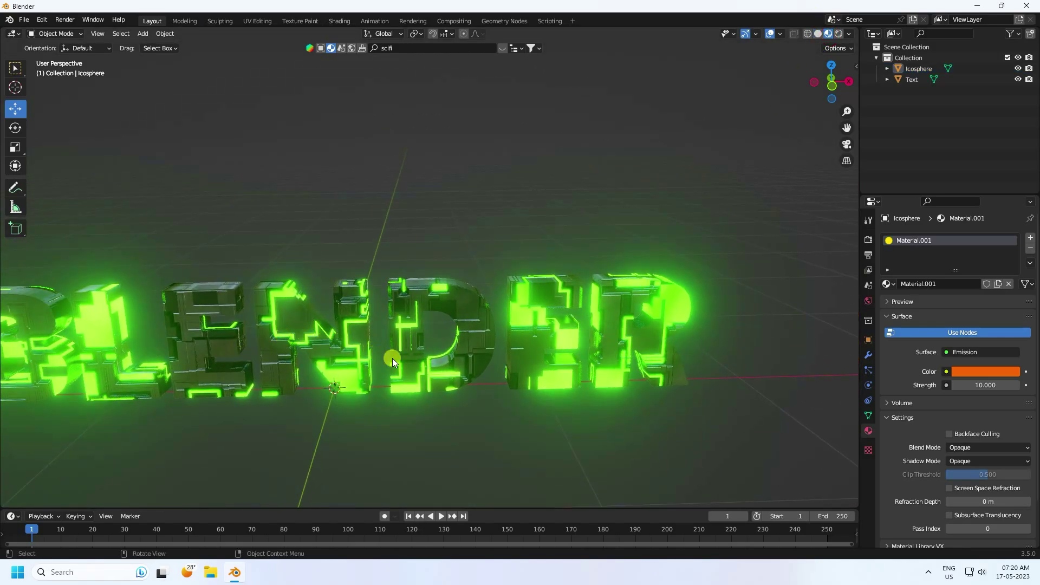
shift+middle_drag(392, 359, 121, 295)
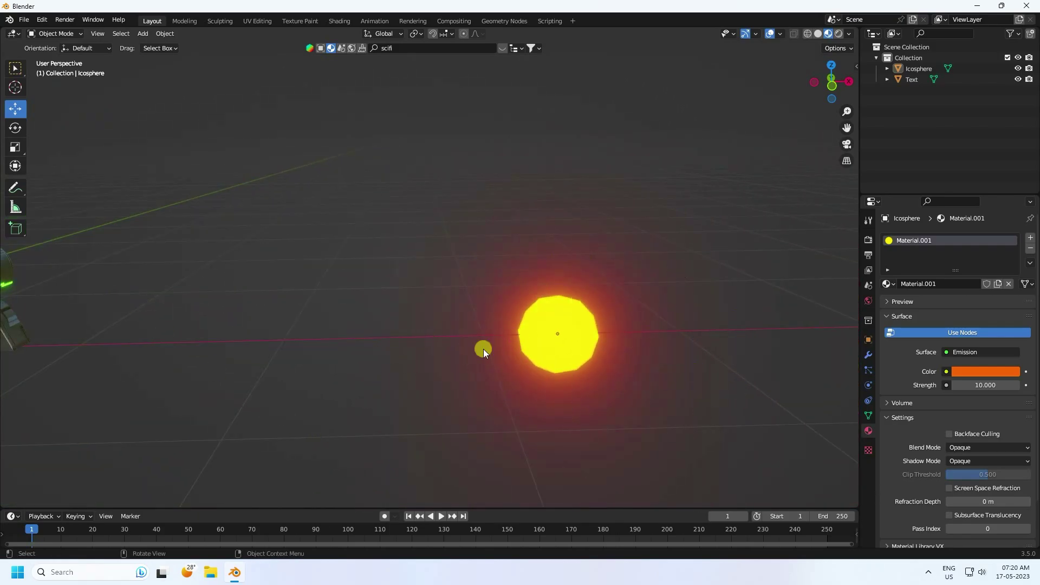
shift+middle_drag(483, 349, 2, 358)
shift+middle_drag(306, 328, 474, 368)
scroll(474, 369, down, 1)
In Solid shading, select the BLENDER text and add a particle system to it
click(818, 37)
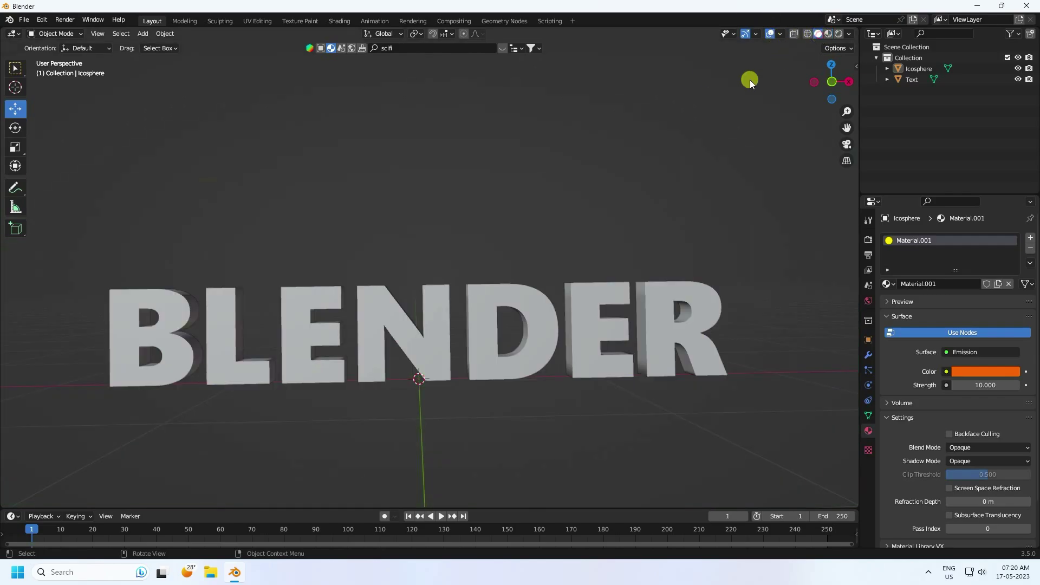
scroll(454, 369, up, 3)
click(456, 365)
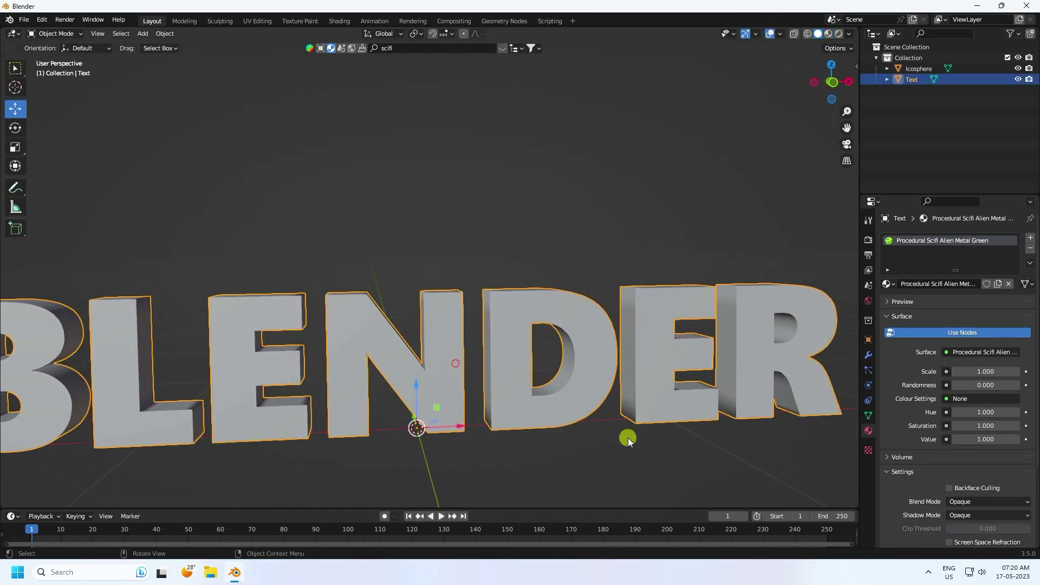
shift+middle_drag(629, 438, 632, 386)
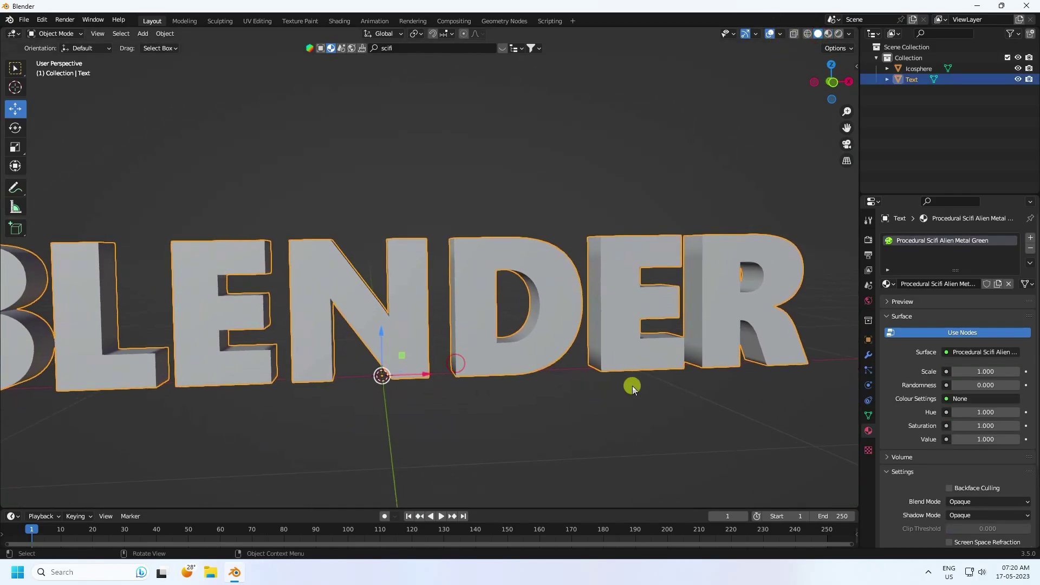
click(870, 372)
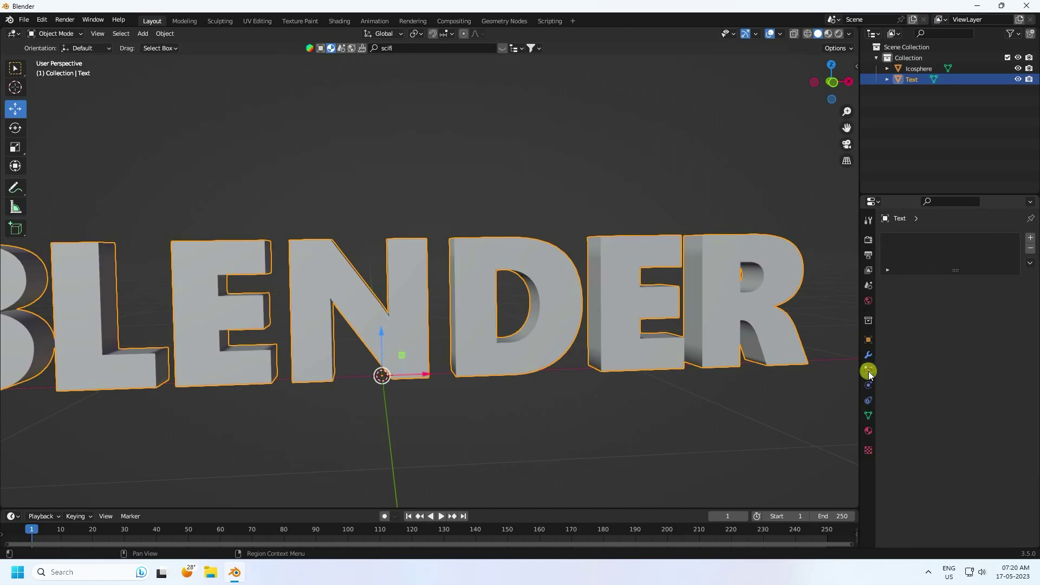
click(1029, 239)
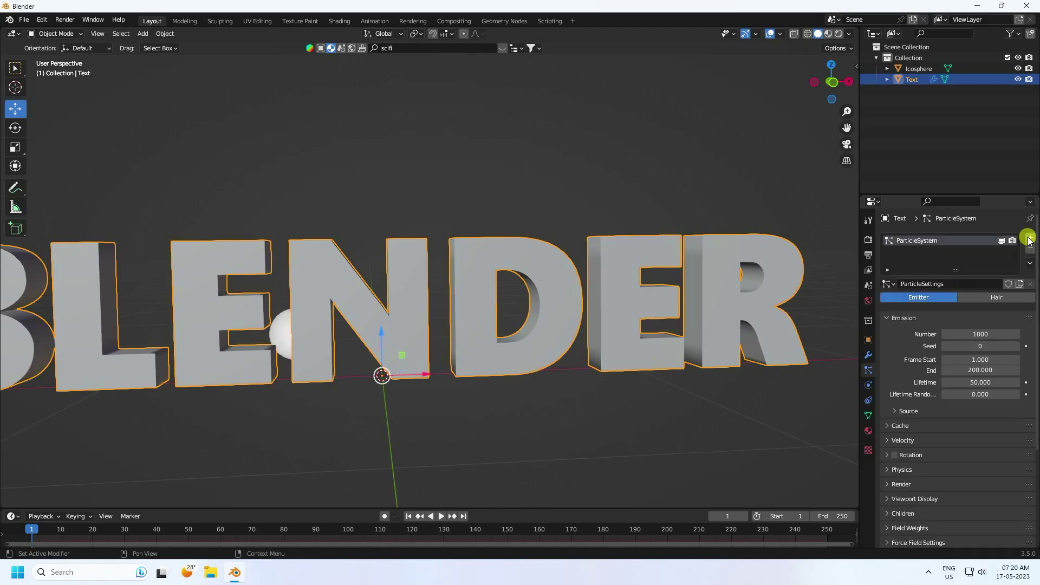
middle_drag(532, 378, 228, 386)
middle_drag(331, 399, 553, 352)
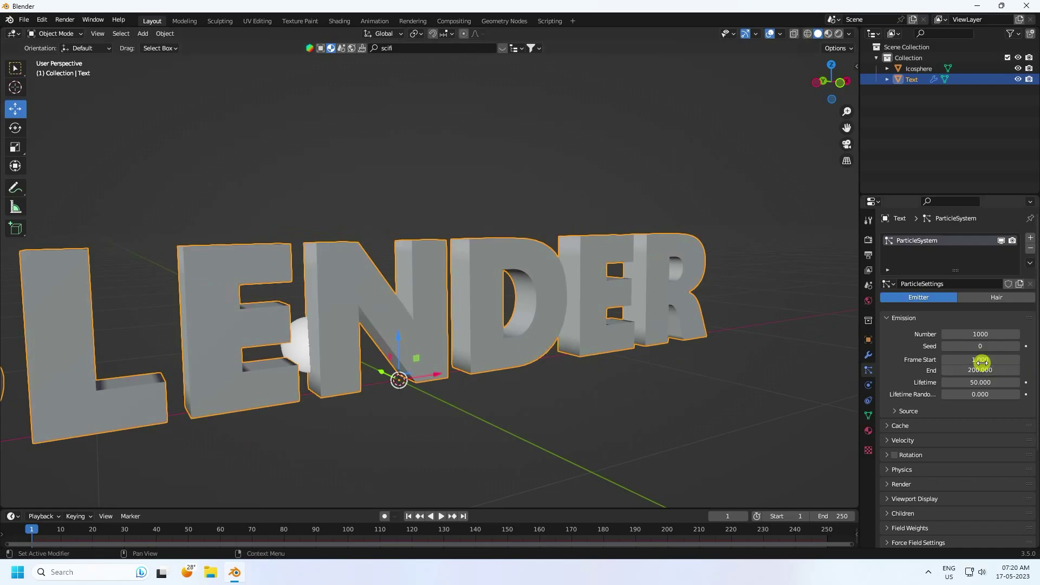
Set the particle Number to 10000 and the emission frame range to 0
click(996, 337)
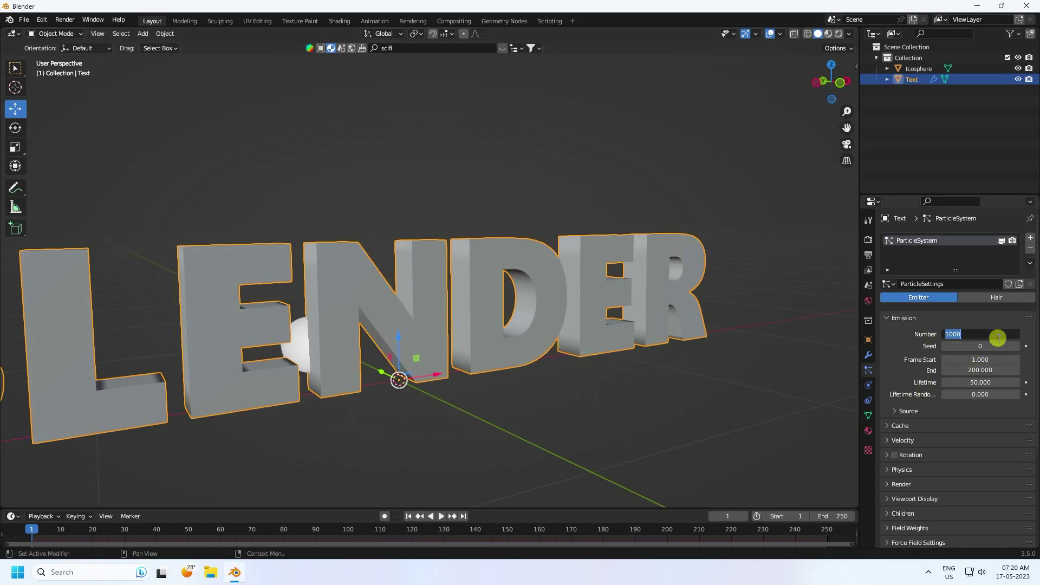
click(958, 335)
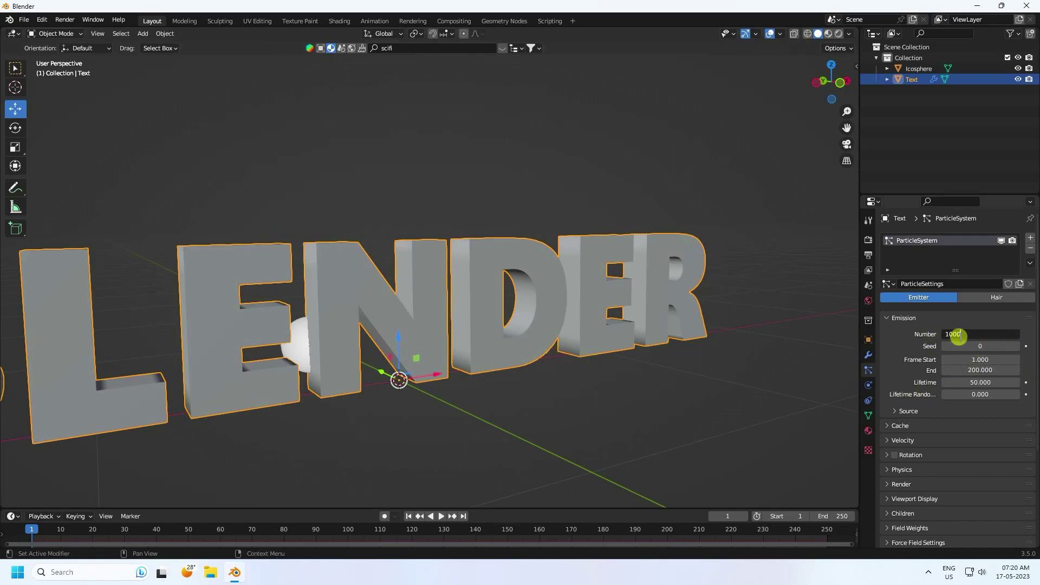
text(0)
key(Return)
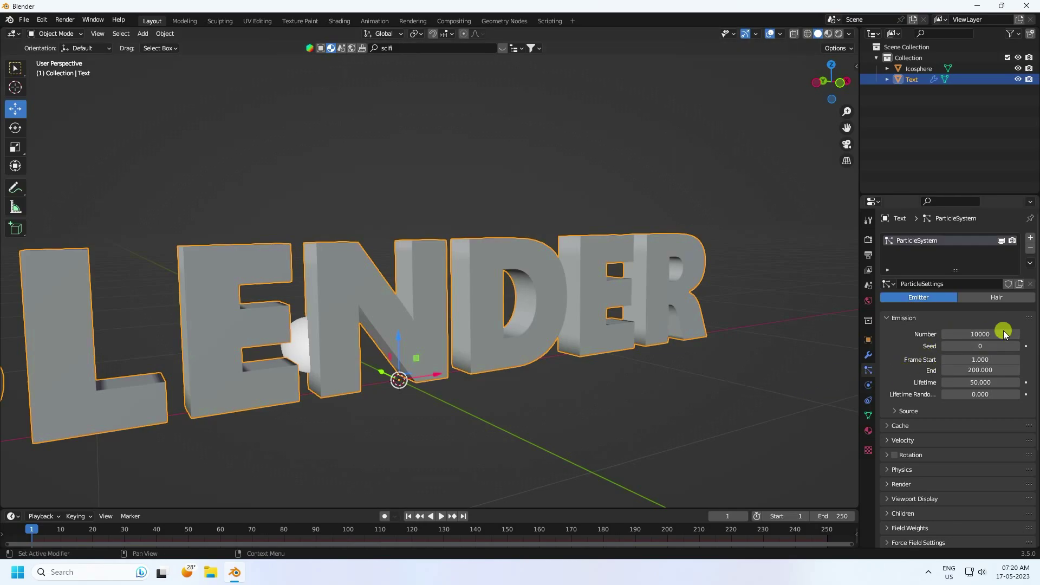
mouse_move(982, 370)
mouse_down()
mouse_move(928, 368)
mouse_move(966, 370)
mouse_up()
text(0)
key(Return)
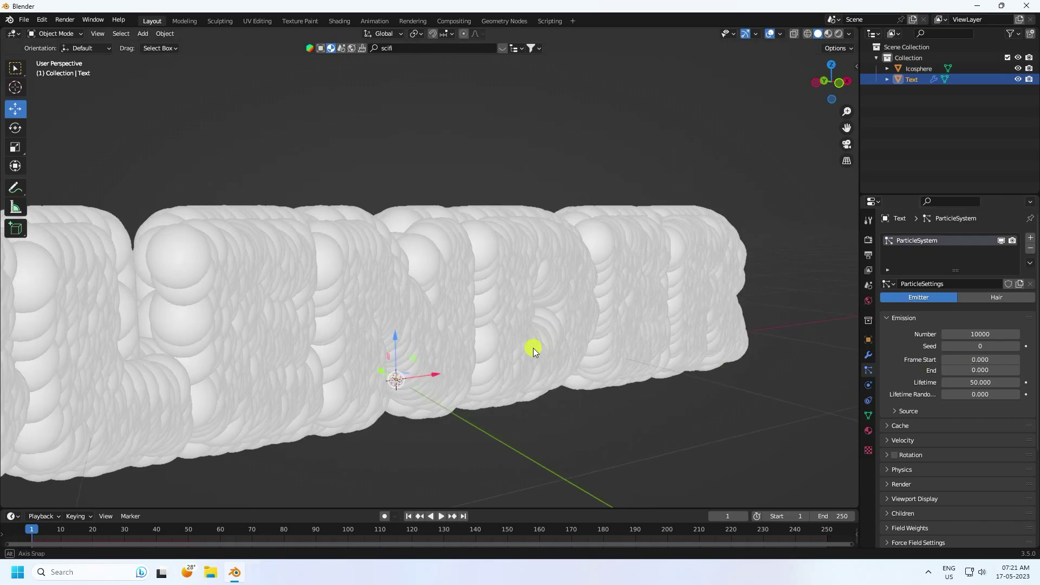
middle_drag(533, 348, 395, 297)
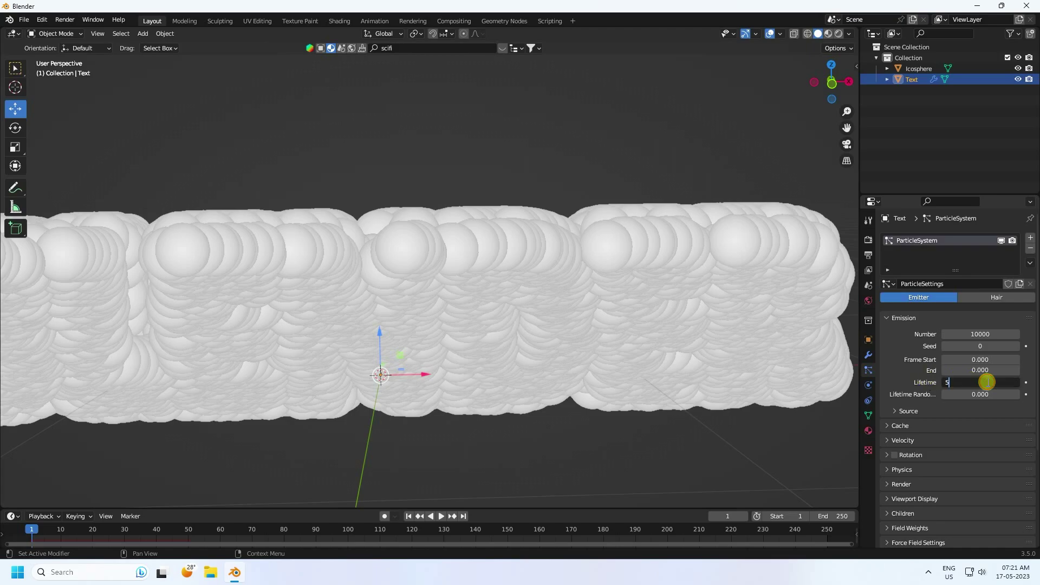
Confirm a particle lifetime of 500 and switch particle distribution to Random
key(Return)
click(902, 410)
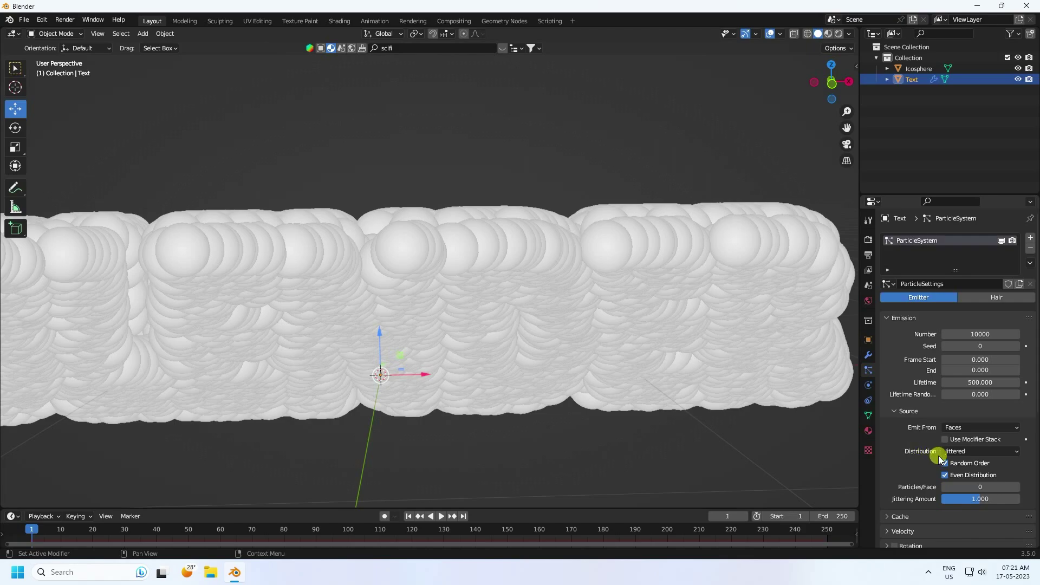
click(962, 448)
click(962, 476)
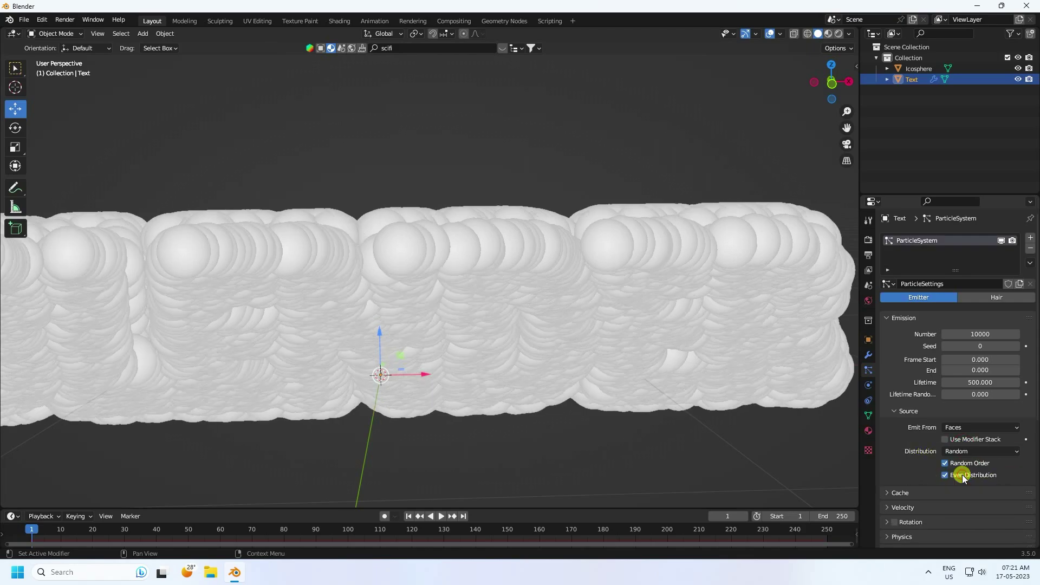
click(895, 411)
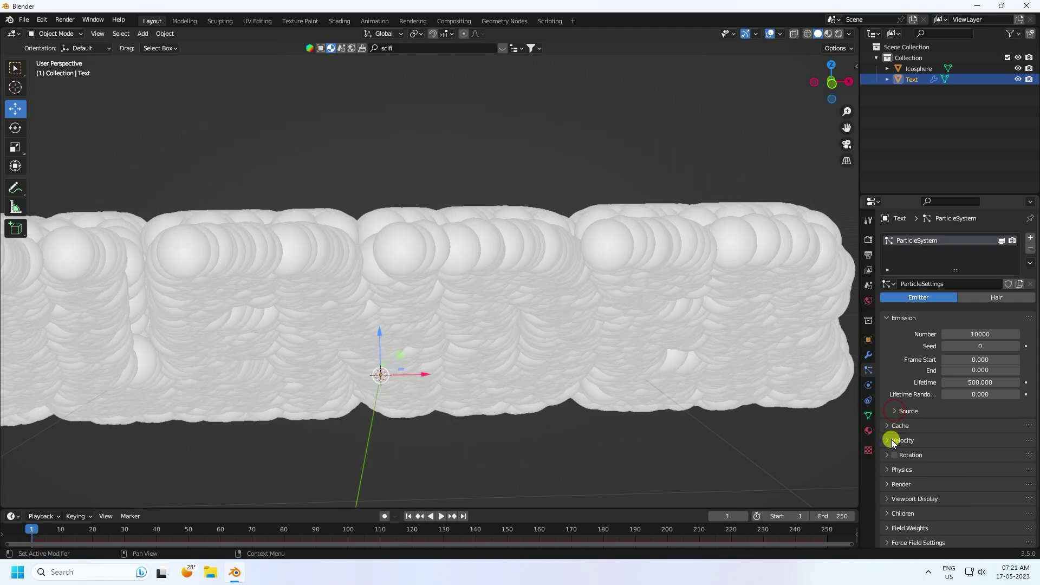
Set the particles' normal velocity to 0
click(890, 441)
scroll(923, 444, down, 4)
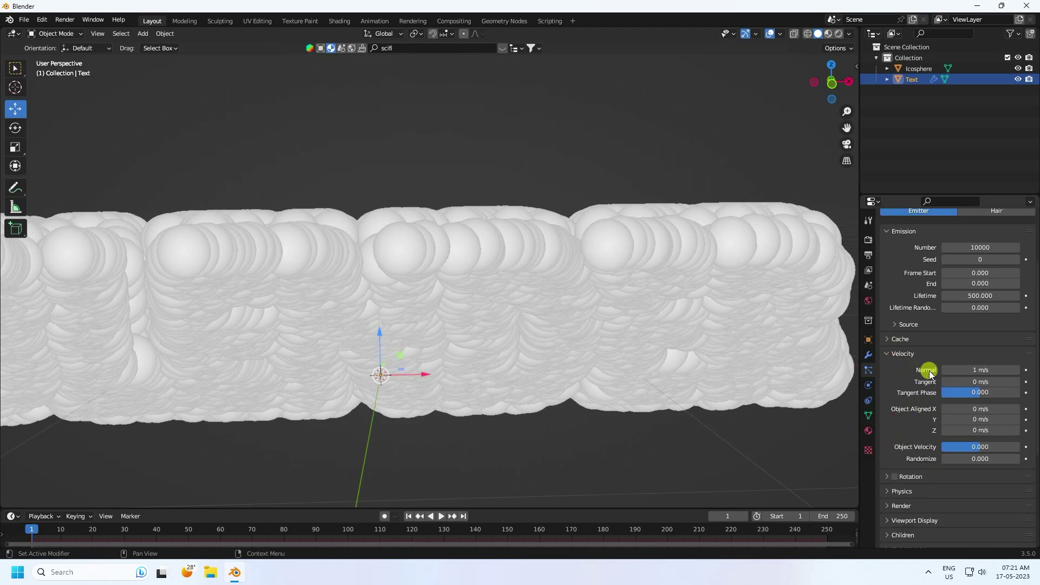
click(975, 369)
text(0)
key(Return)
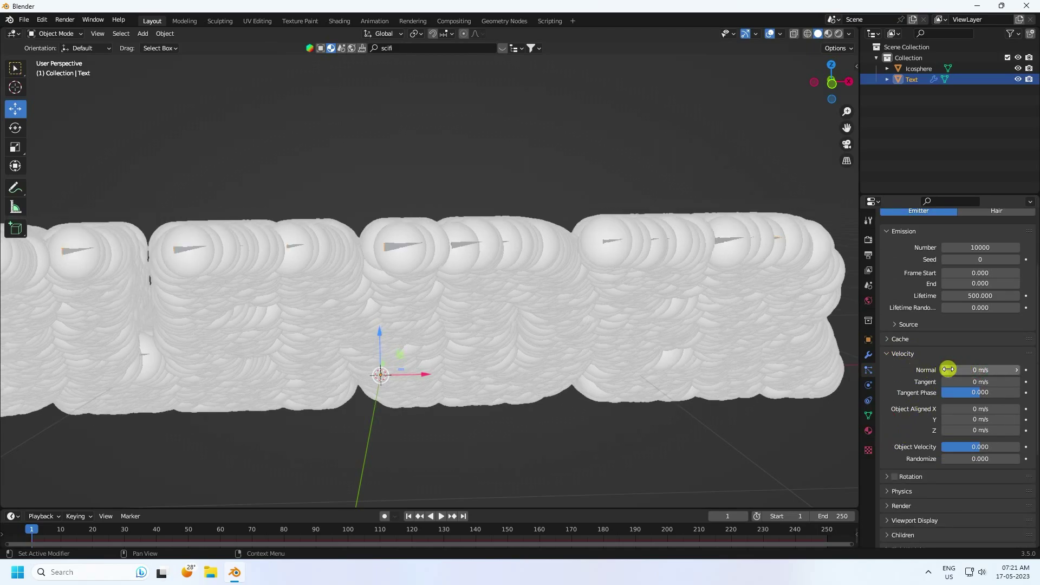
click(891, 354)
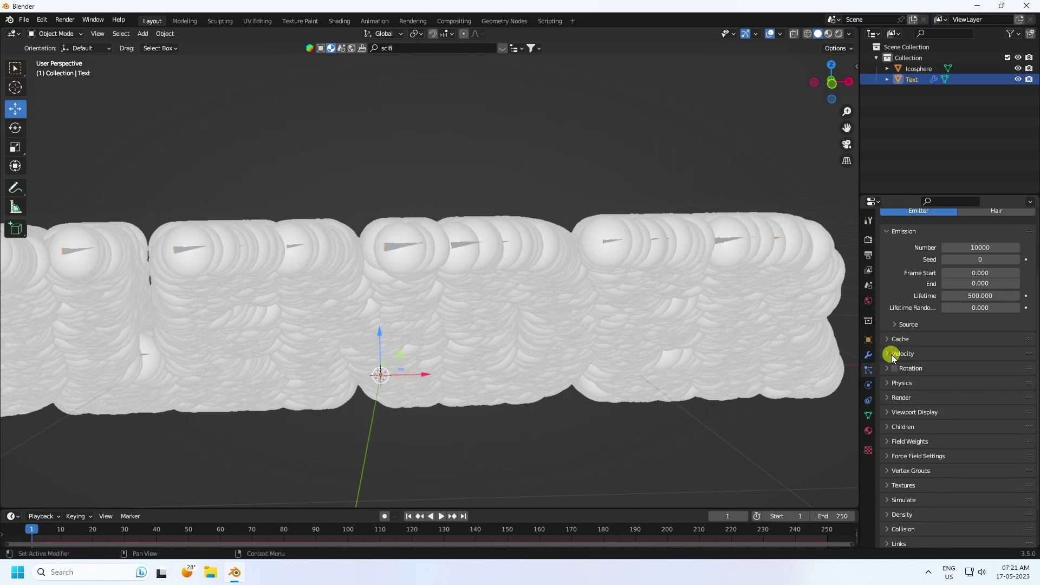
Render the particles as Object instances using the Icosphere
click(888, 398)
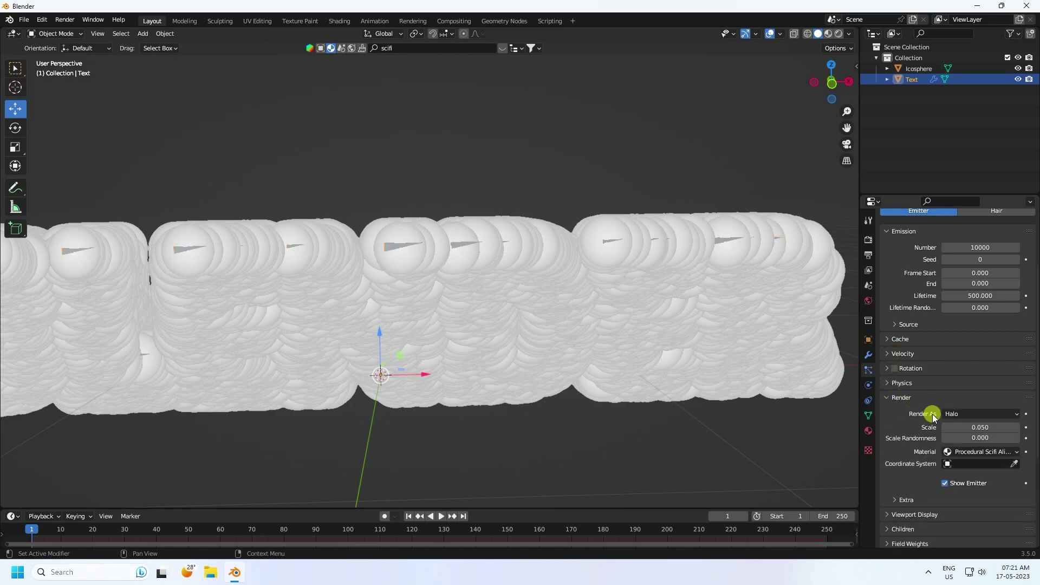
click(954, 413)
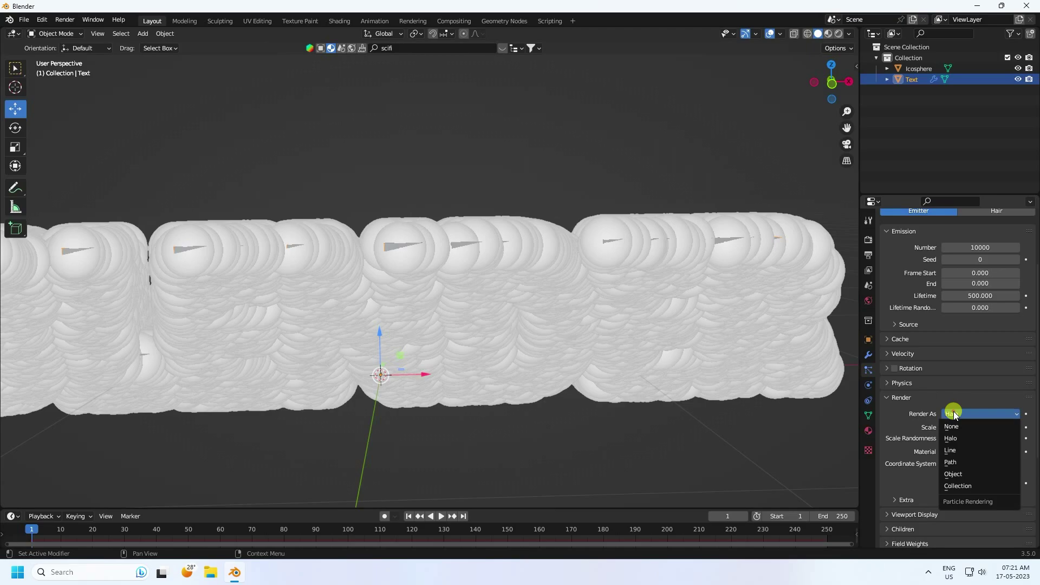
click(958, 474)
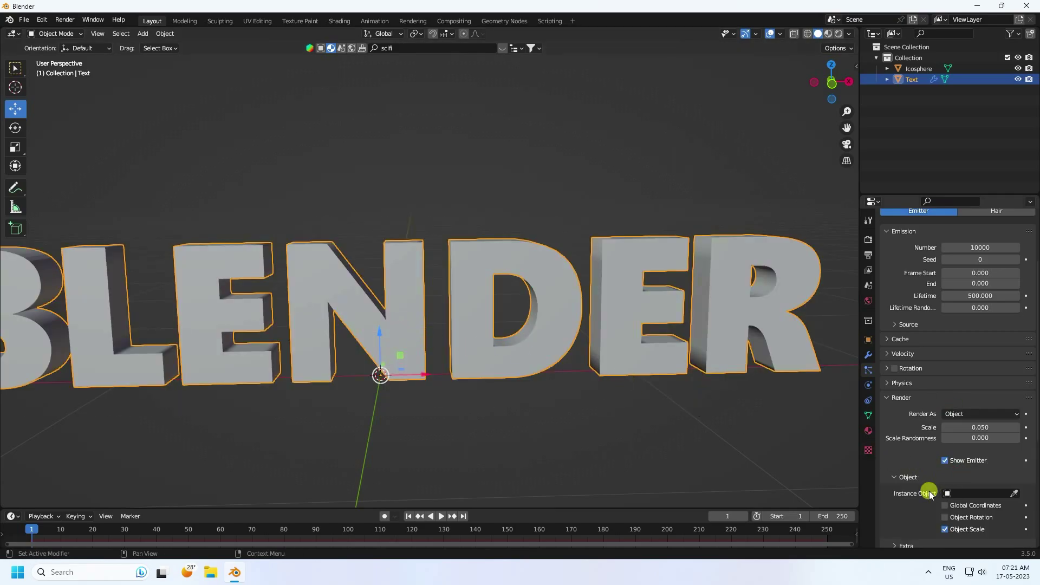
scroll(930, 493, down, 3)
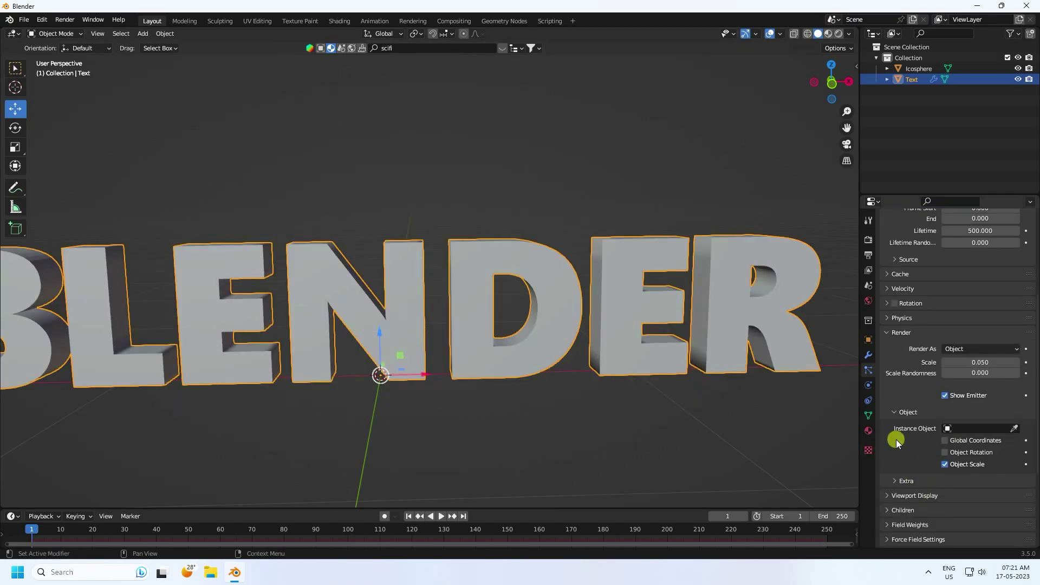
click(945, 427)
click(944, 443)
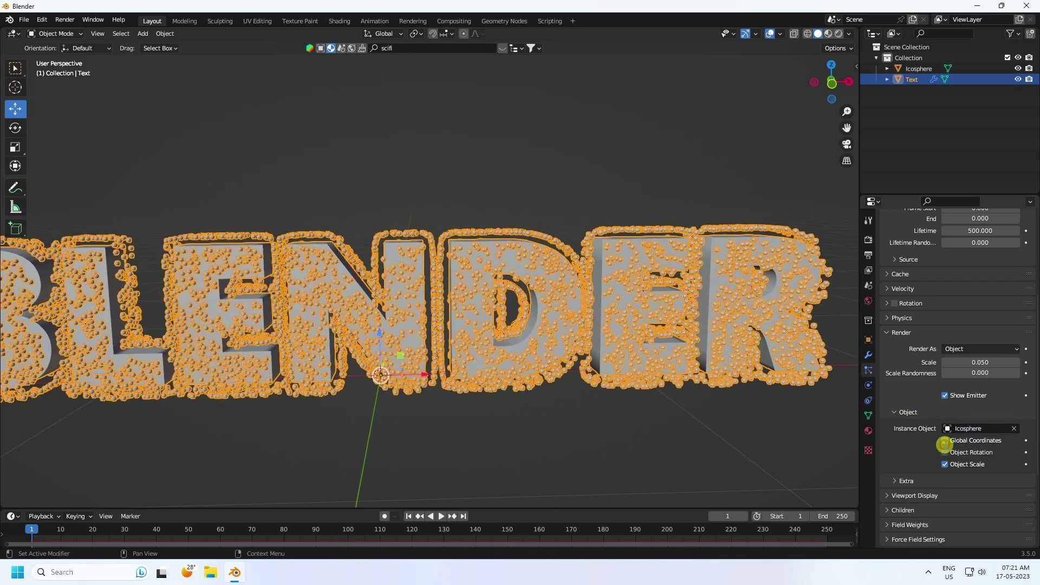
scroll(384, 299, up, 5)
Deselect the text and orbit slightly to inspect the icosphere particles
click(467, 138)
scroll(522, 349, up, 1)
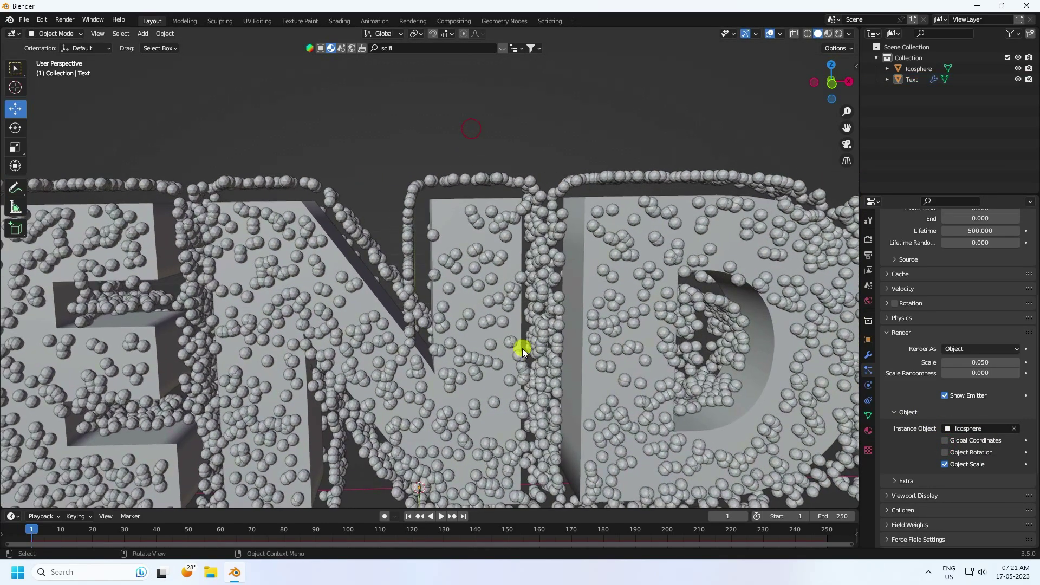
mouse_move(523, 349)
middle_down()
mouse_move(555, 350)
mouse_move(535, 353)
middle_up()
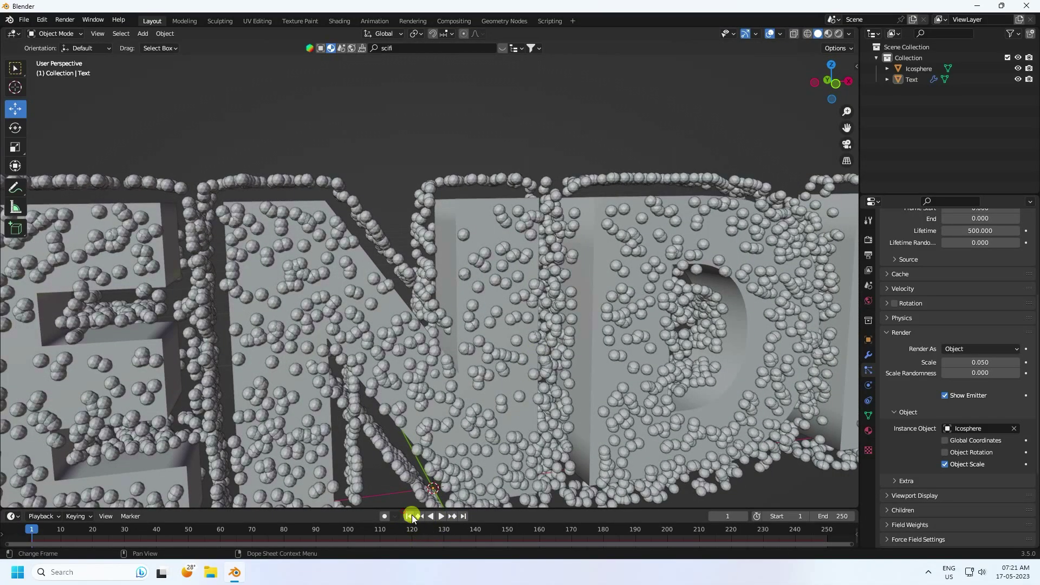
scroll(905, 460, down, 1)
click(898, 459)
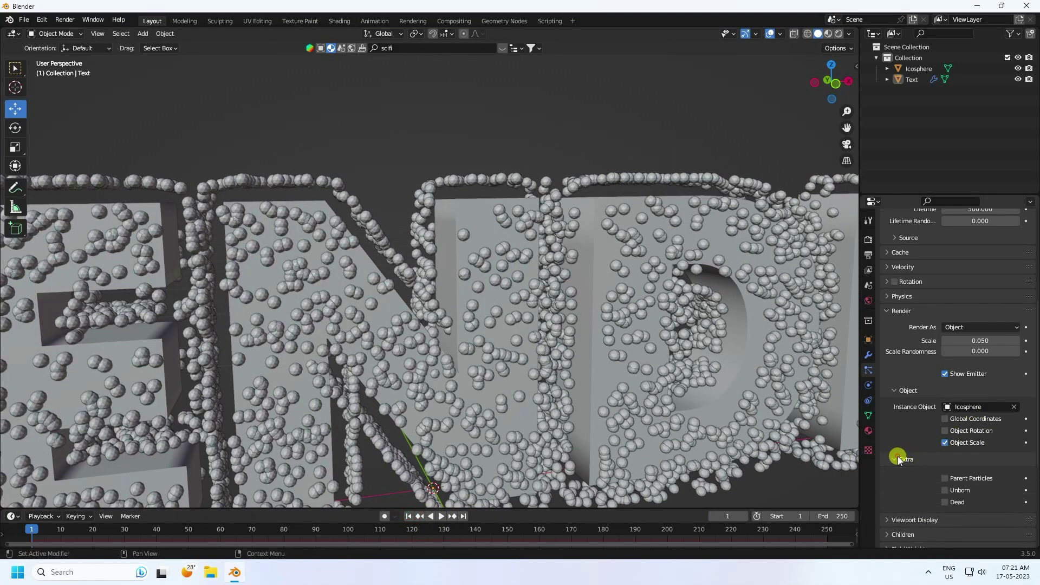
click(898, 458)
Hide the text emitter mesh, show it again, and orbit closer to the N letter
click(894, 472)
scroll(916, 474, down, 3)
click(946, 484)
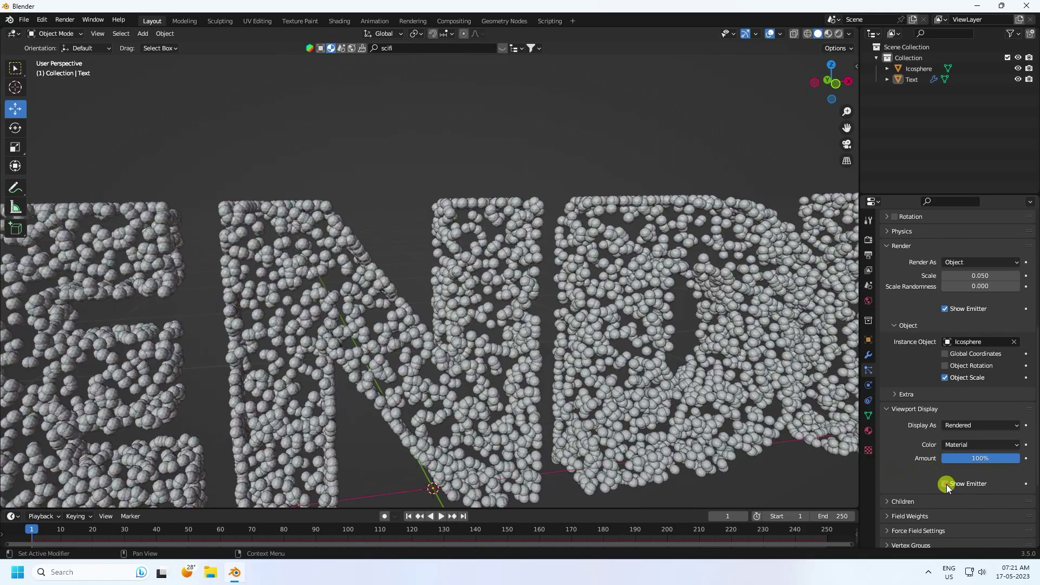
click(947, 484)
middle_drag(639, 347, 500, 280)
scroll(506, 279, up, 3)
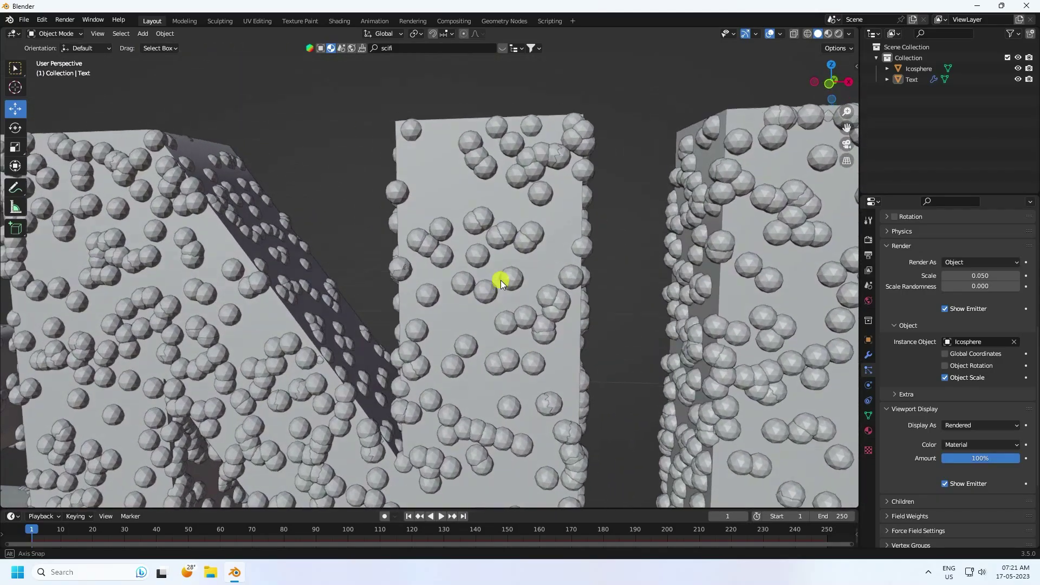
scroll(627, 261, down, 4)
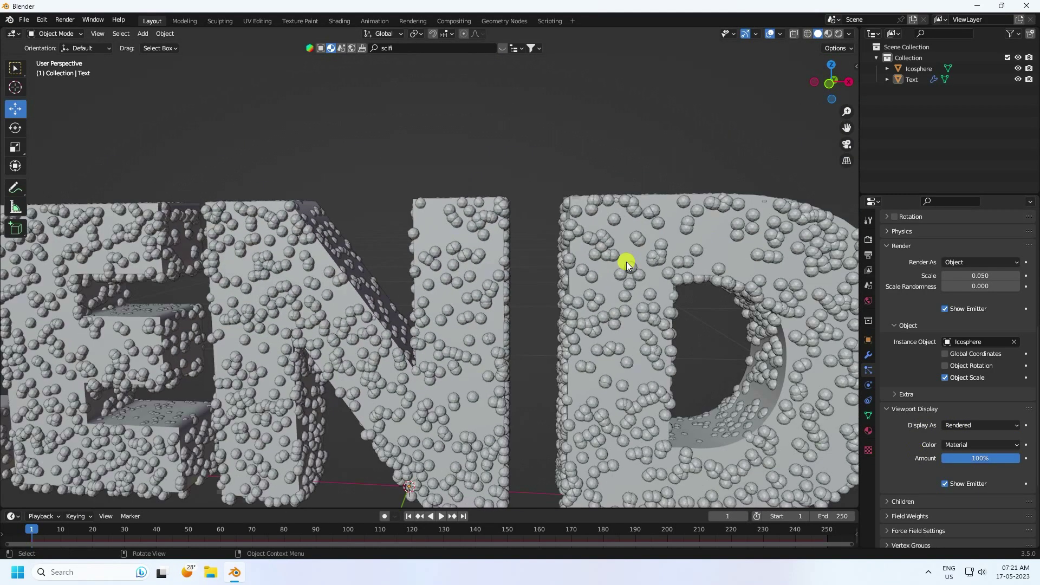
middle_drag(626, 261, 507, 293)
Reduce particle scale to 0.040 and set scale randomness to 0.200, orbiting to check sizes
scroll(524, 282, up, 5)
scroll(954, 325, up, 2)
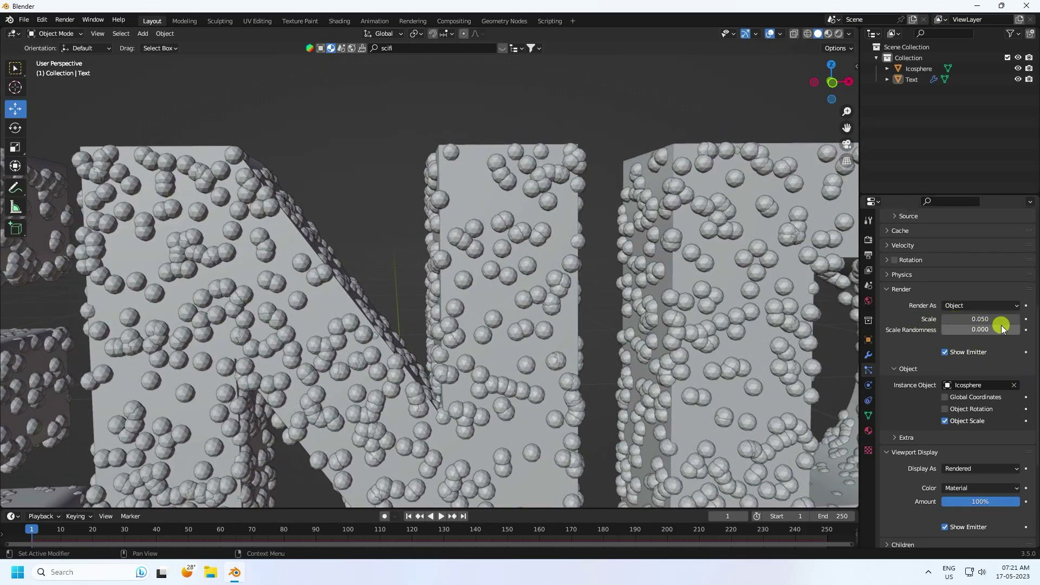
click(929, 345)
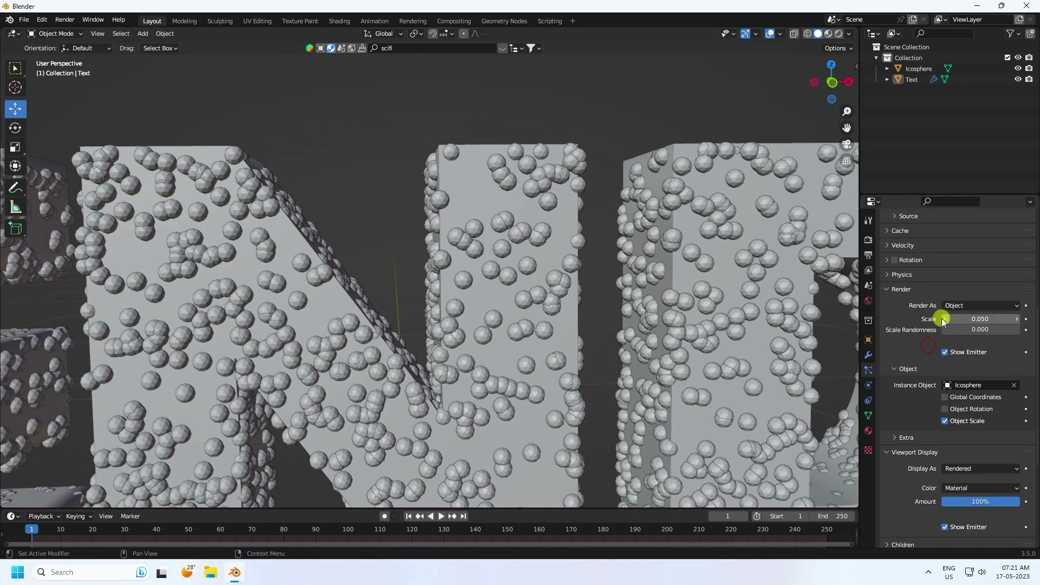
click(944, 319)
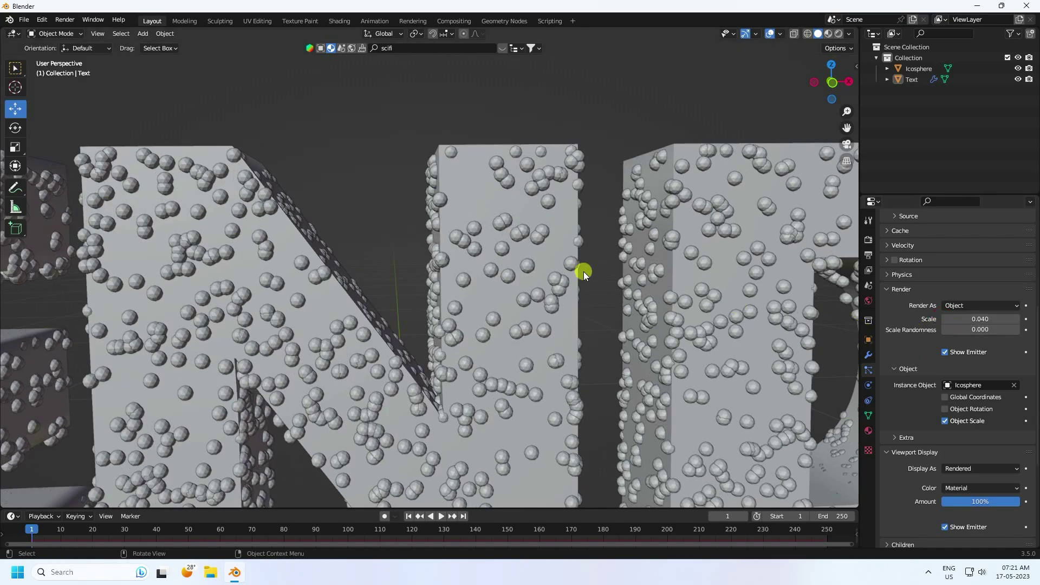
middle_drag(583, 272, 555, 274)
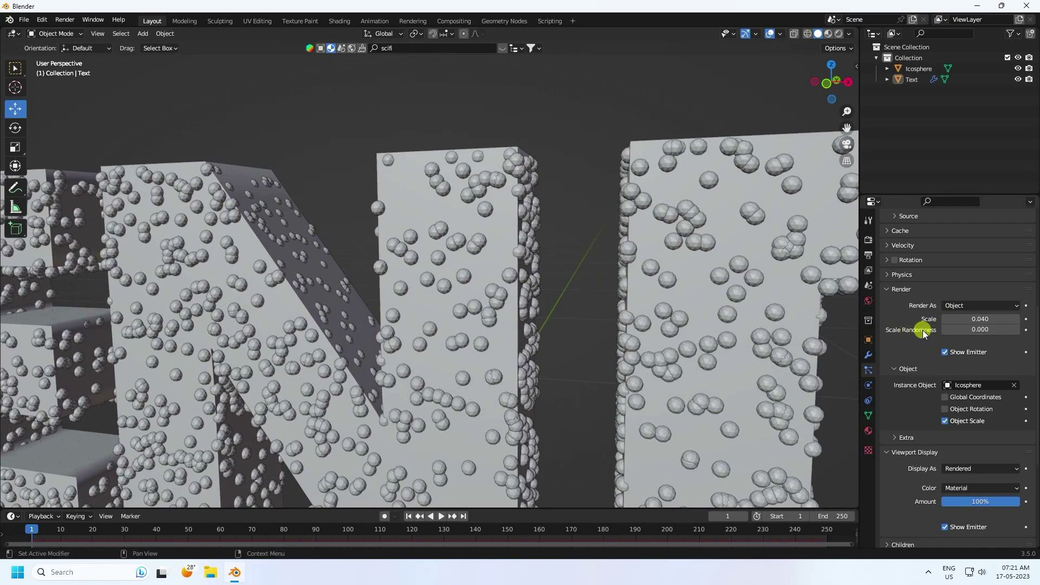
click(995, 331)
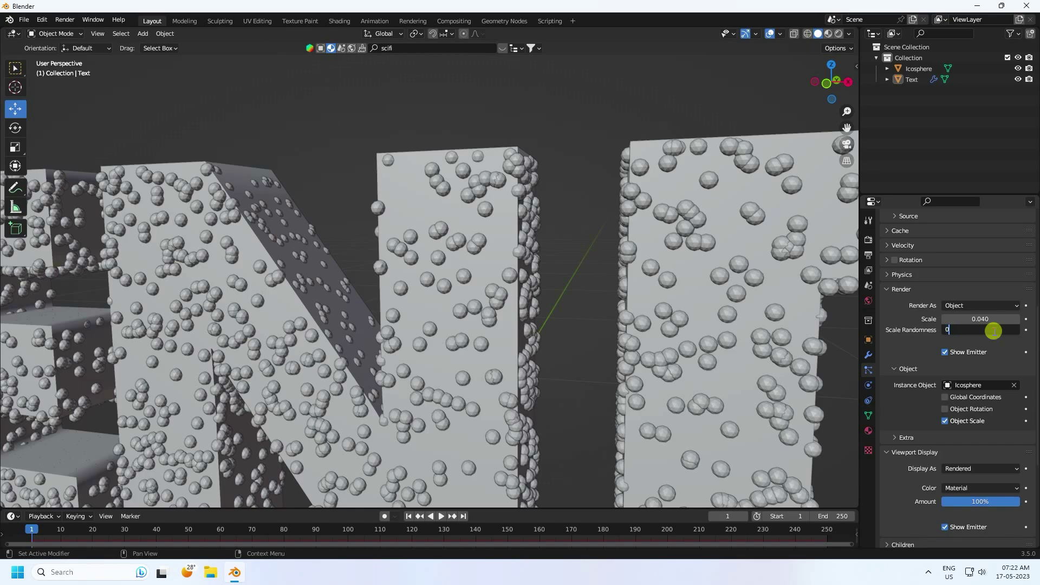
text(0.2)
key(Return)
middle_drag(623, 271, 483, 295)
Play the animation to preview the particles, then rewind to the first frame
scroll(482, 295, up, 2)
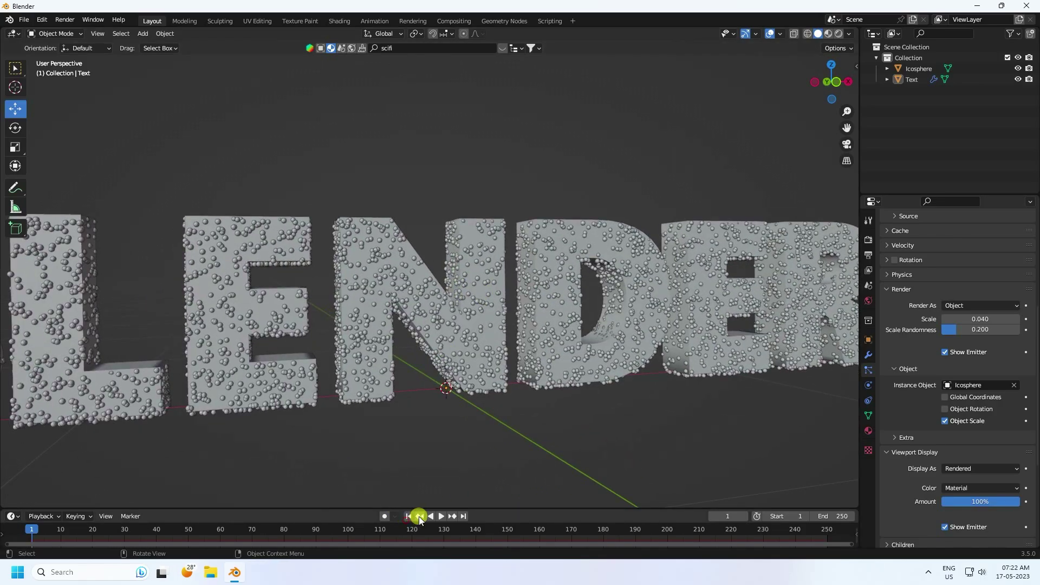
click(443, 516)
click(441, 516)
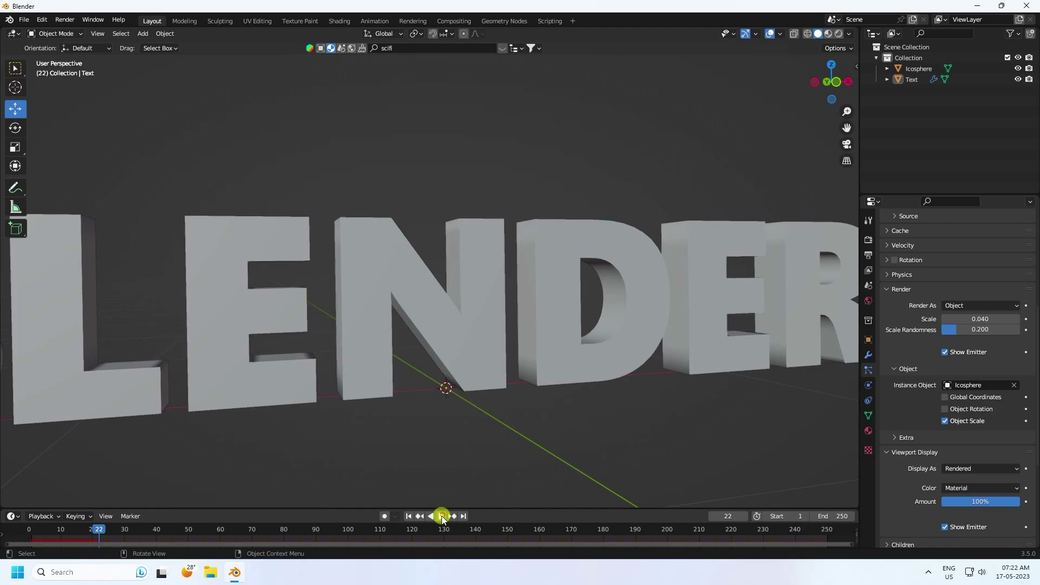
click(408, 516)
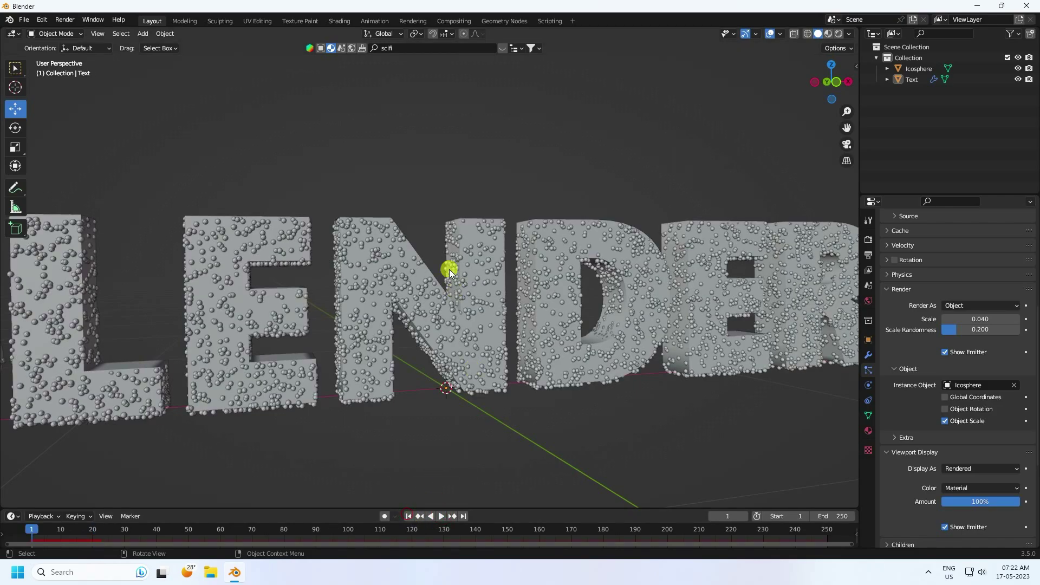
click(443, 515)
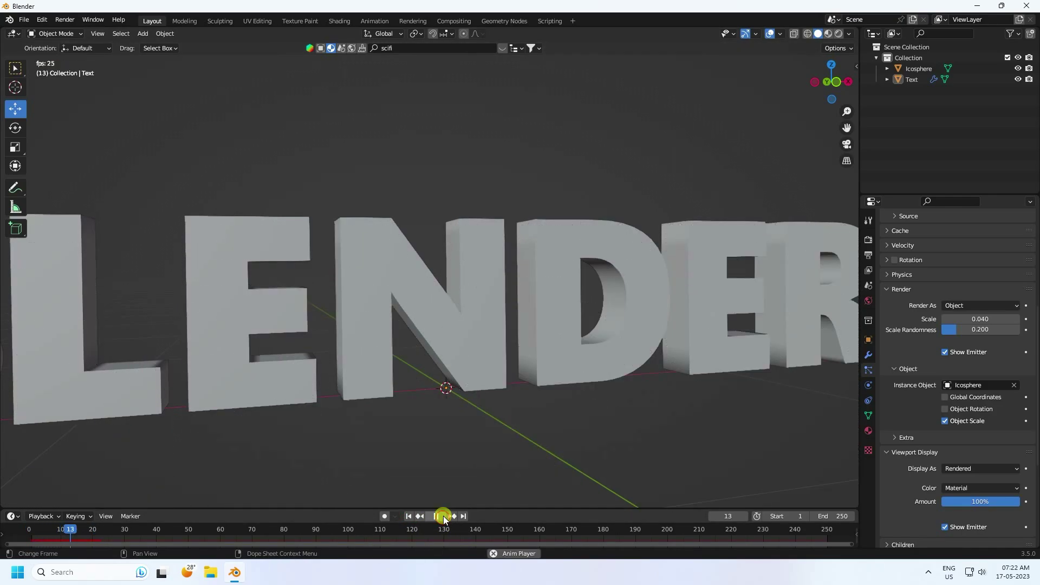
click(409, 516)
Set the Gravity field weight to 0 and replay the animation to test it
scroll(904, 449, down, 6)
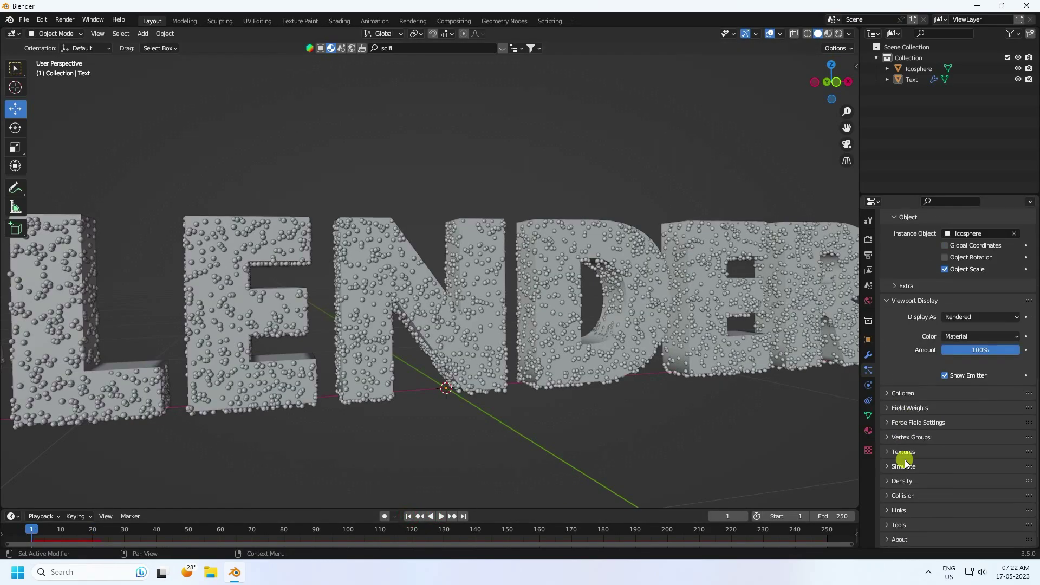
click(889, 395)
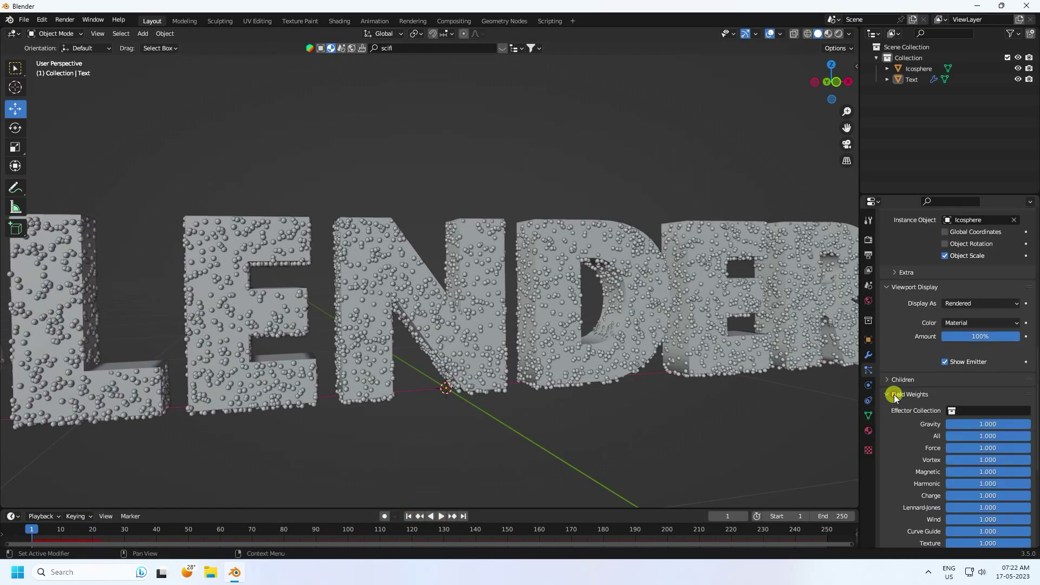
double_click(997, 425)
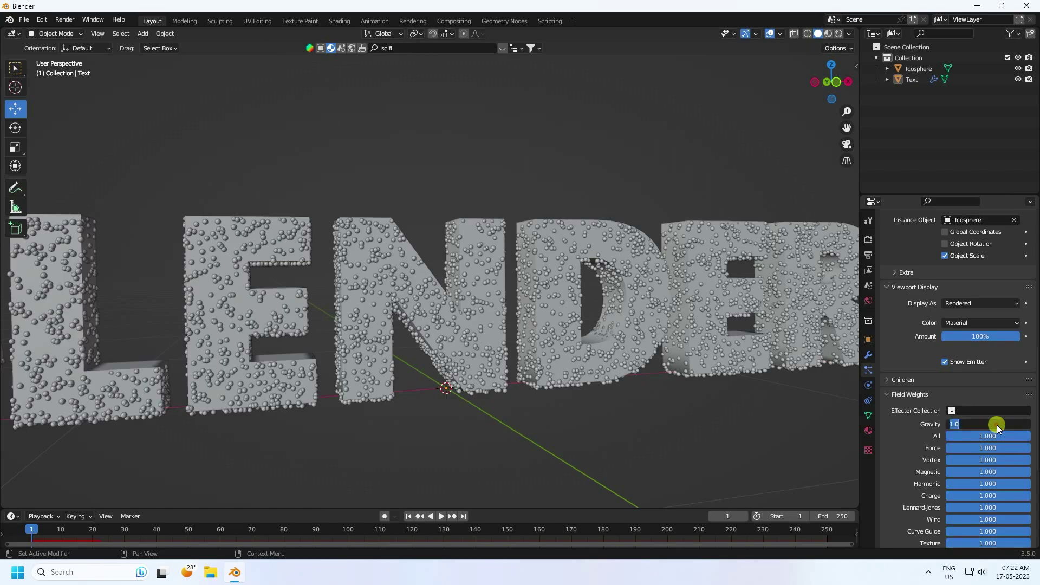
text(0)
key(Return)
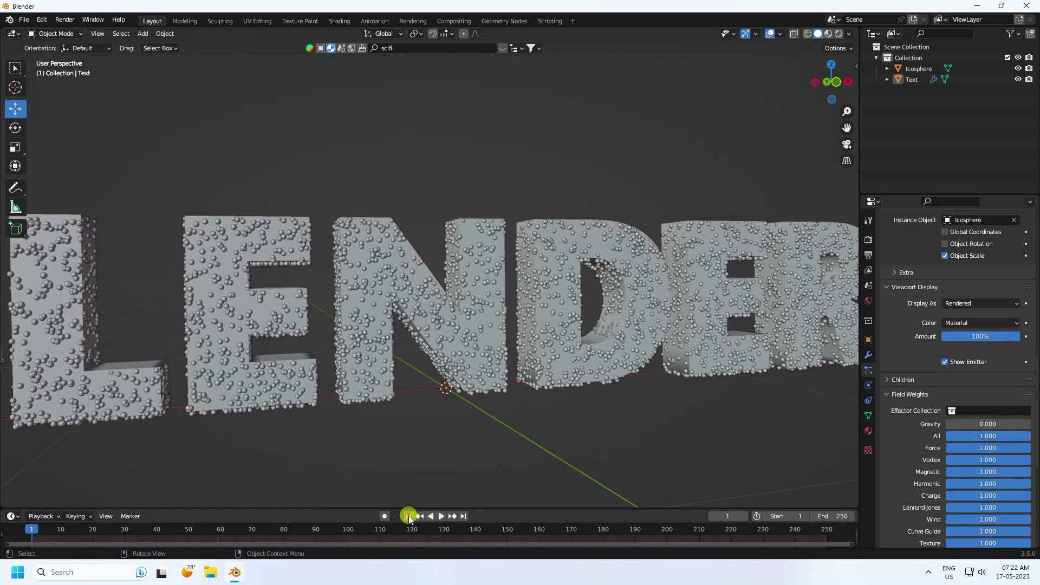
click(441, 516)
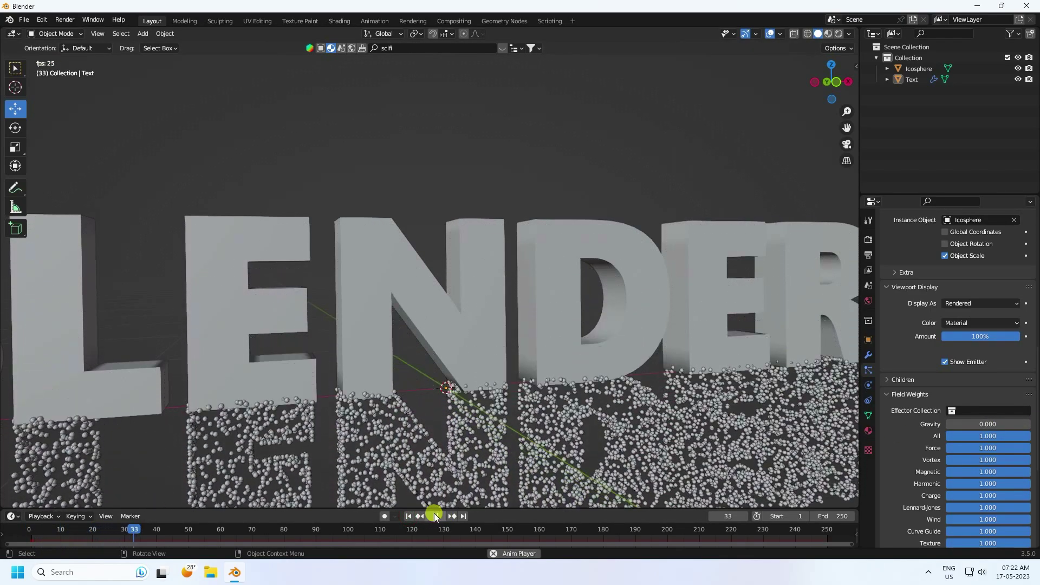
click(410, 513)
middle_drag(466, 461, 531, 428)
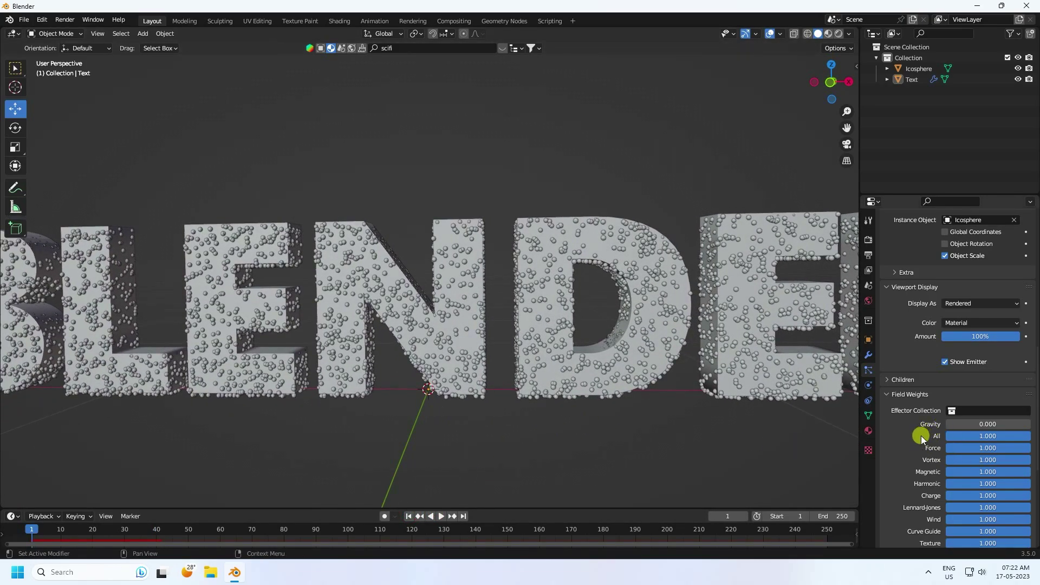
Uncheck Show Emitter so only icosphere particles trace the BLENDER letters, orbiting to inspect
scroll(921, 435, up, 15)
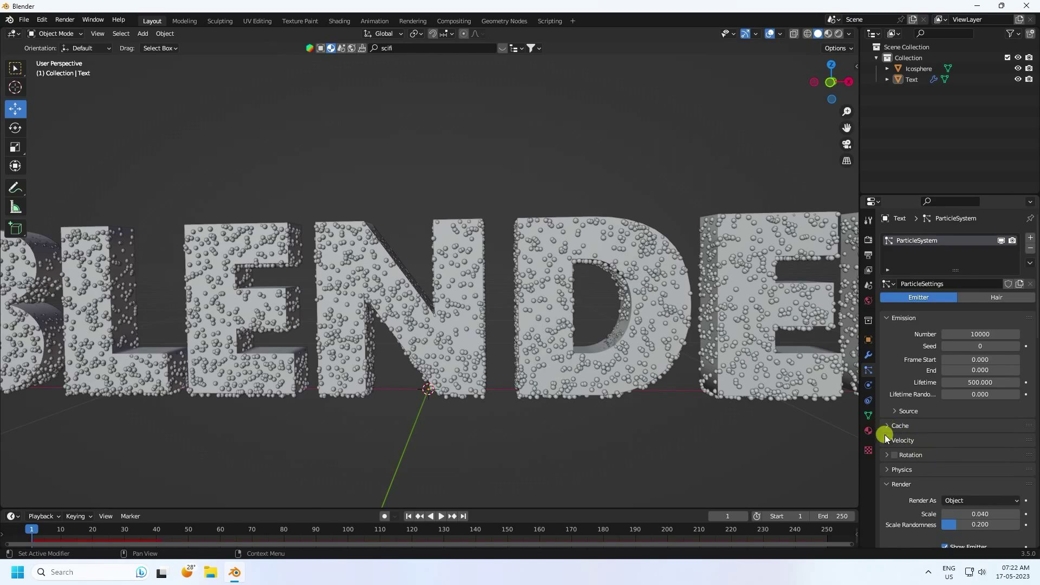
click(887, 438)
scroll(898, 428, down, 3)
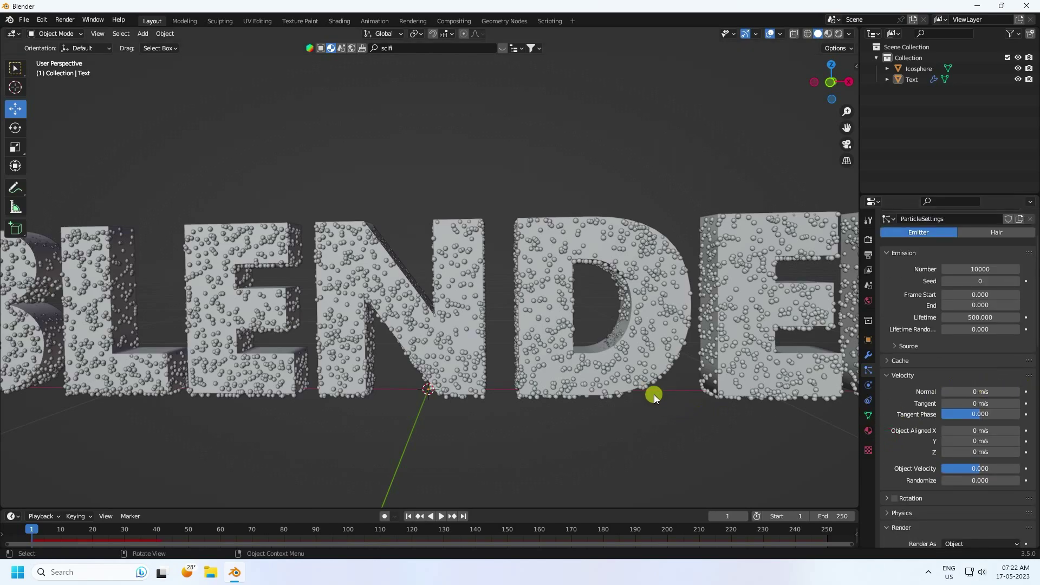
scroll(905, 428, down, 2)
scroll(907, 421, down, 10)
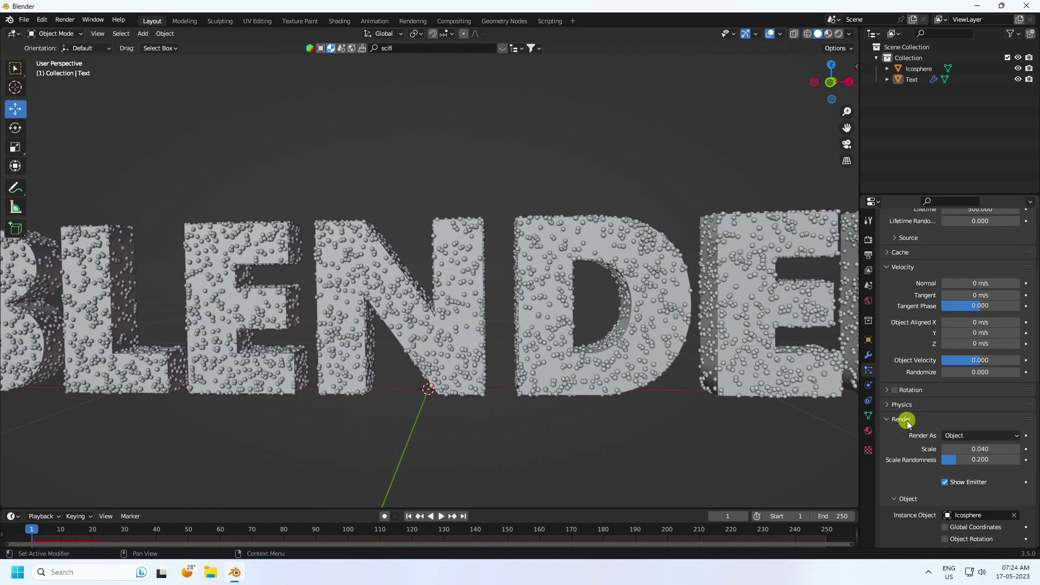
scroll(907, 420, down, 3)
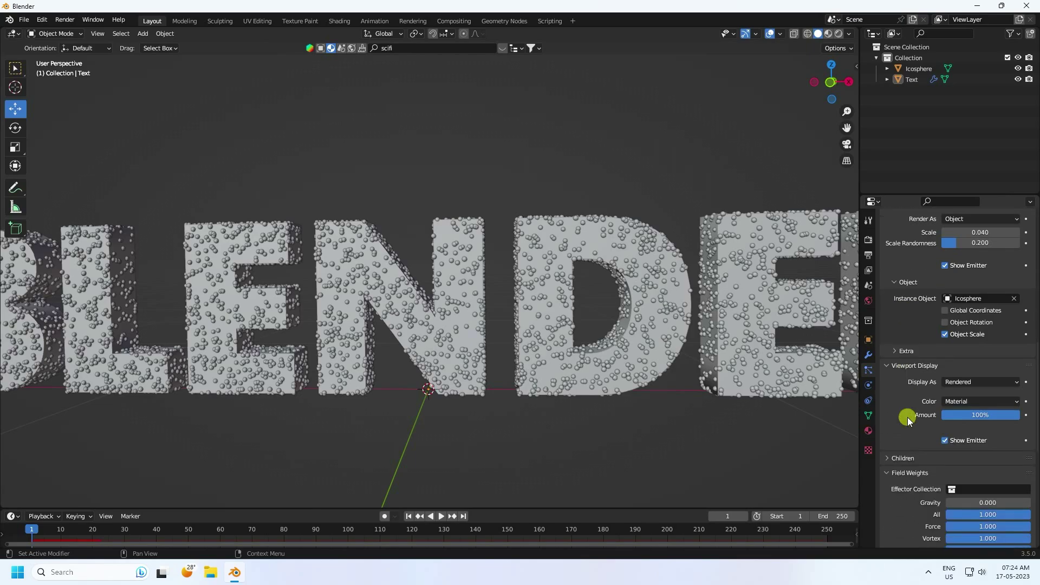
click(944, 441)
middle_drag(493, 329, 527, 325)
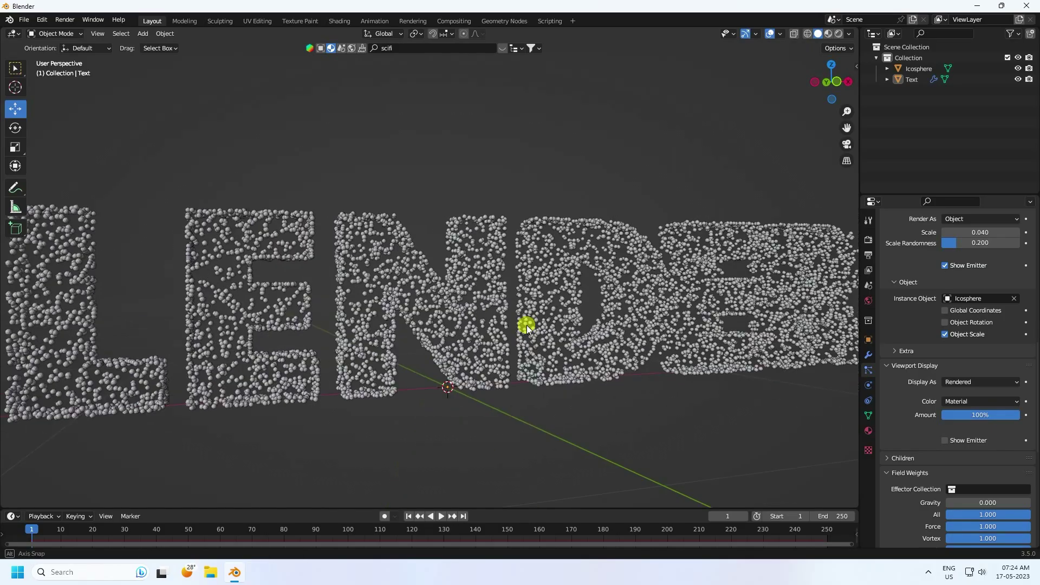
scroll(527, 325, up, 5)
middle_drag(481, 286, 452, 316)
scroll(480, 308, up, 3)
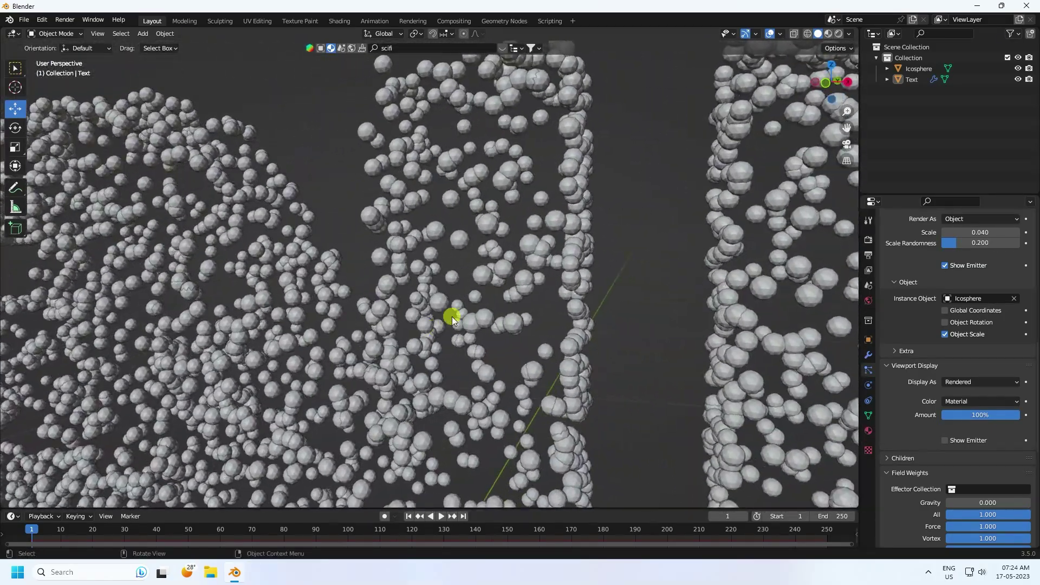
scroll(910, 429, up, 15)
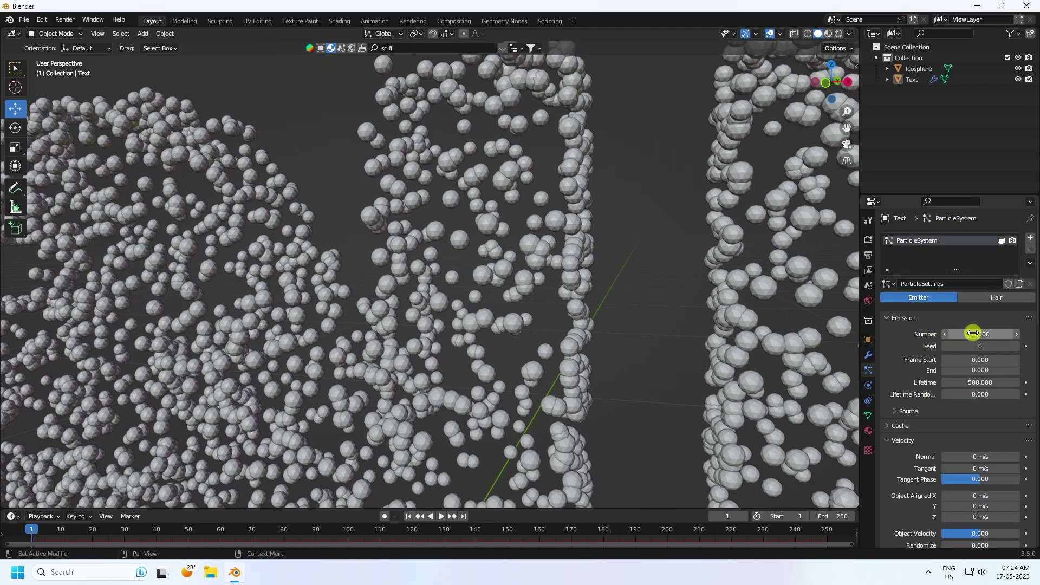
Raise the particle count to 50000 and orbit around the denser text
click(970, 334)
drag(951, 334, 945, 334)
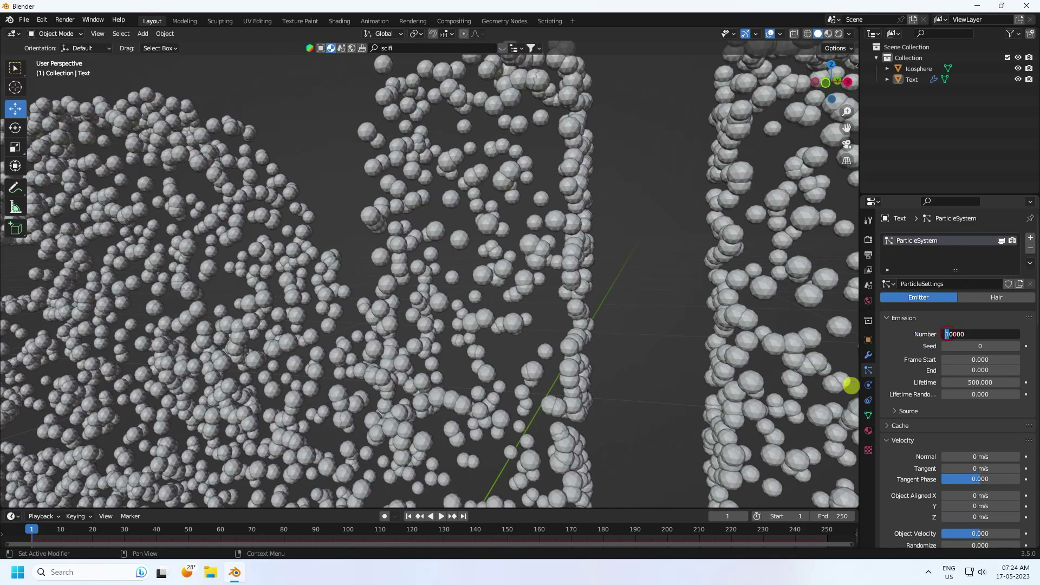
text(5)
key(Return)
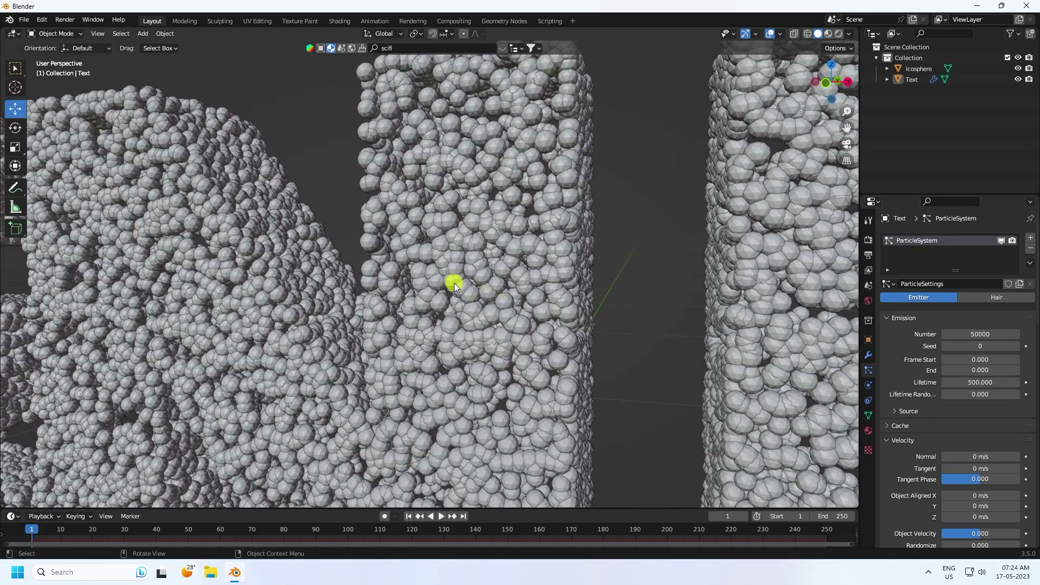
scroll(458, 288, down, 6)
mouse_move(458, 288)
middle_down()
mouse_move(535, 294)
mouse_move(439, 293)
mouse_move(466, 292)
middle_up()
Return the particle count to 10000 and orbit to a frontal view of the word
click(976, 334)
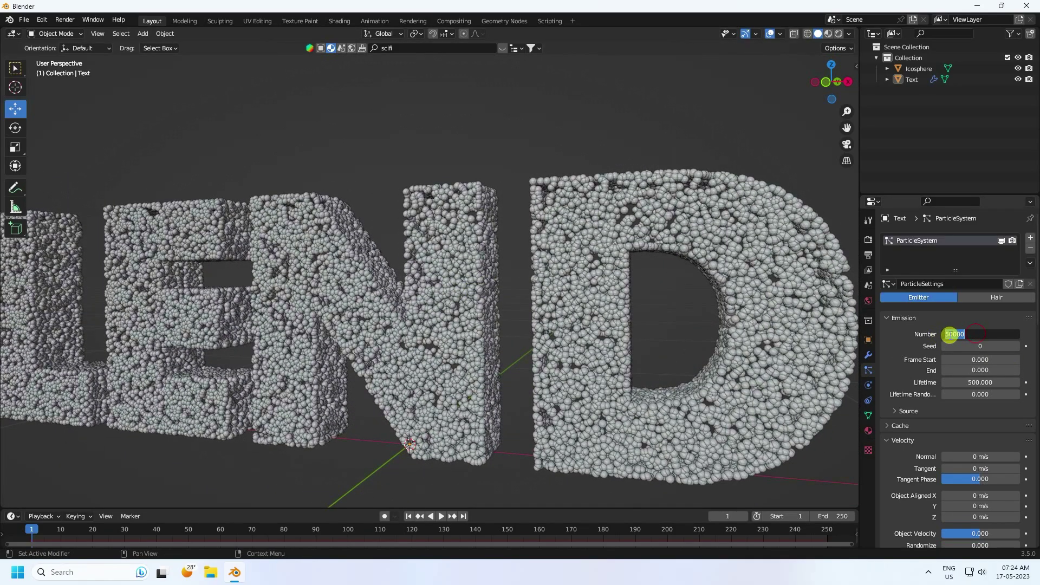
click(948, 334)
scroll(623, 320, down, 5)
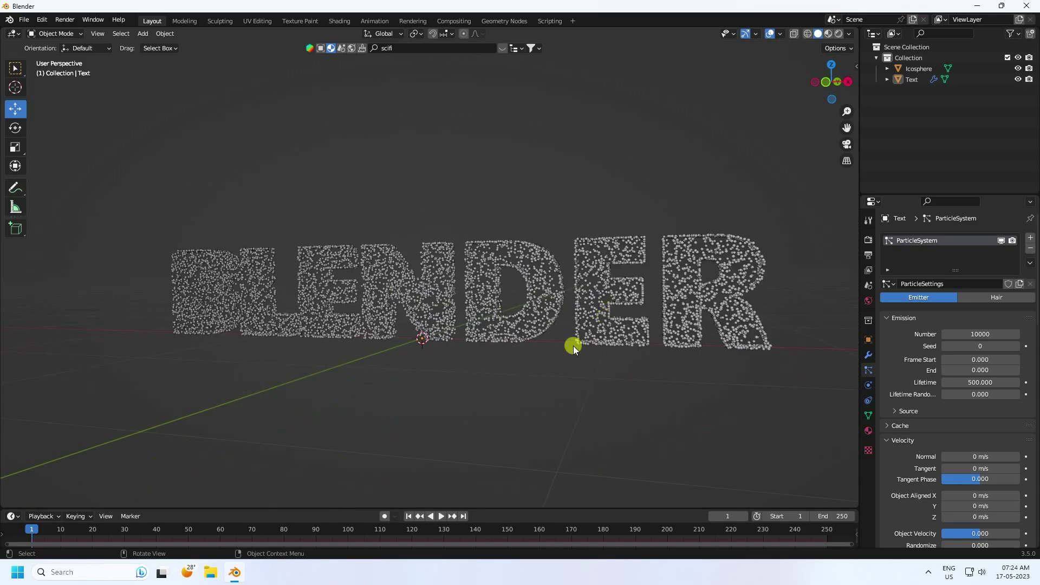
middle_drag(573, 345, 535, 349)
scroll(439, 300, up, 4)
middle_drag(439, 300, 417, 447)
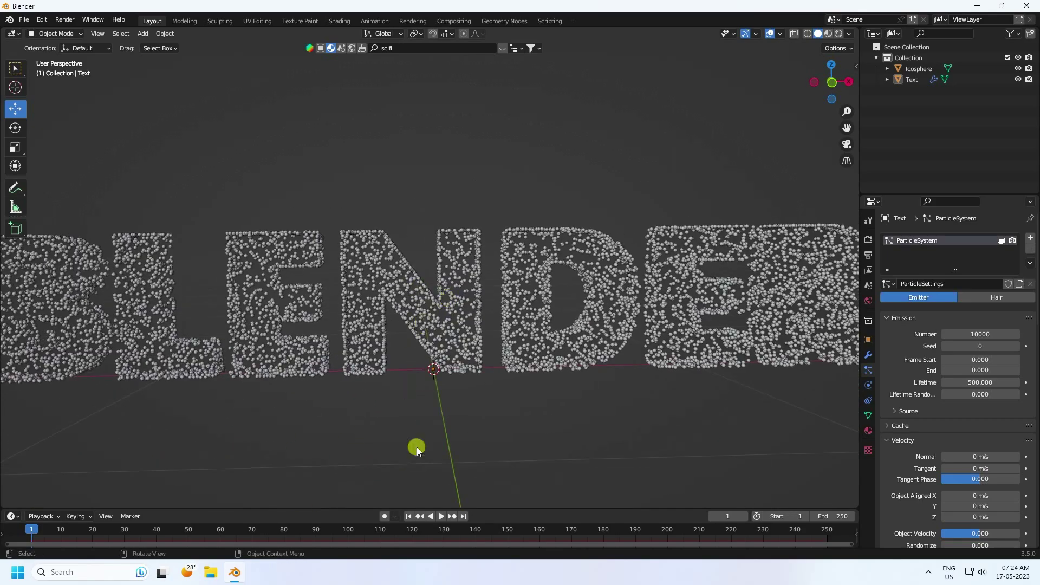
Play the particle animation twice, rewinding to the first frame each time
click(447, 516)
scroll(400, 358, up, 2)
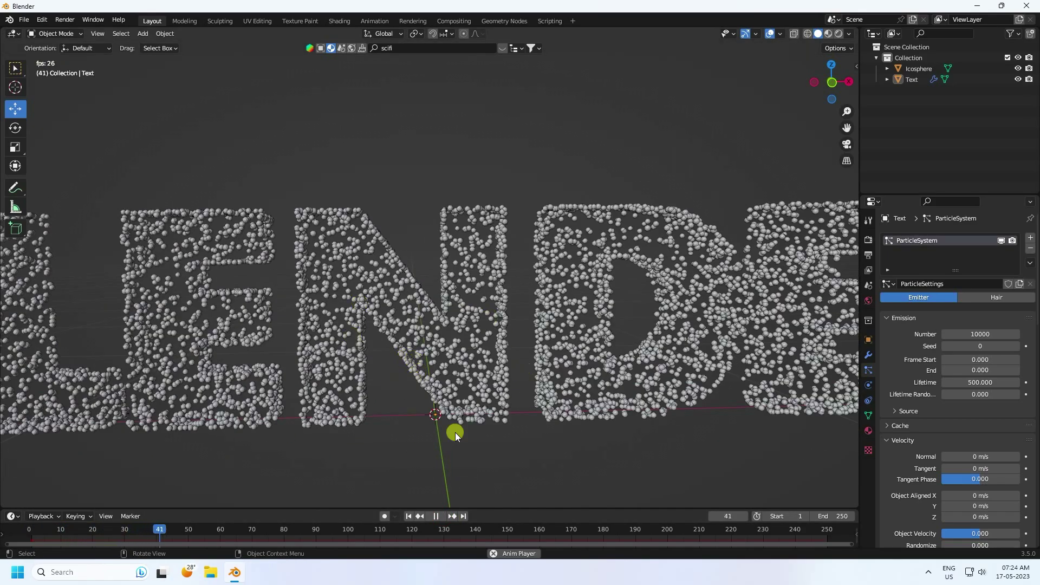
click(437, 516)
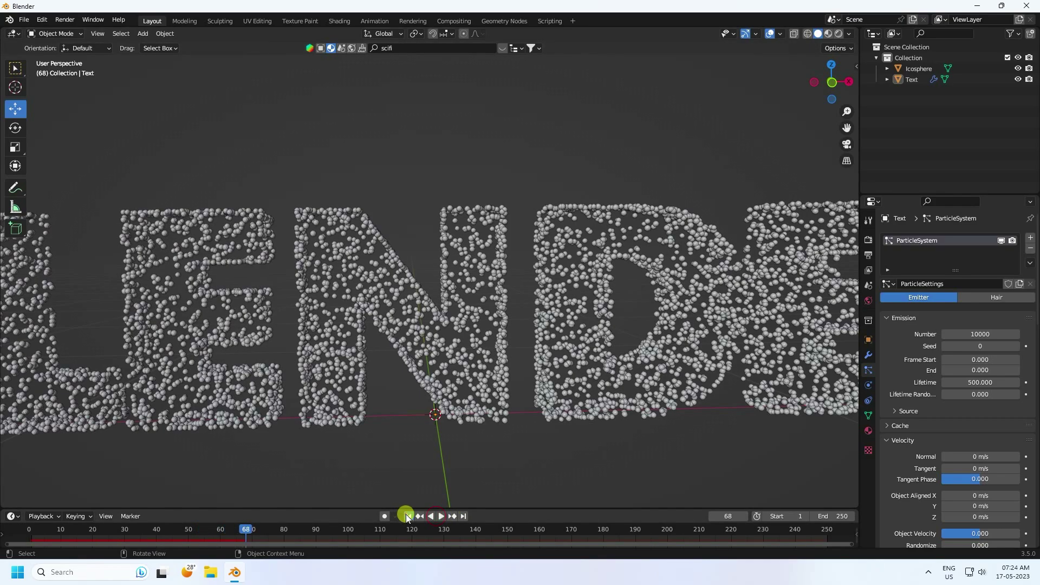
click(408, 516)
click(434, 517)
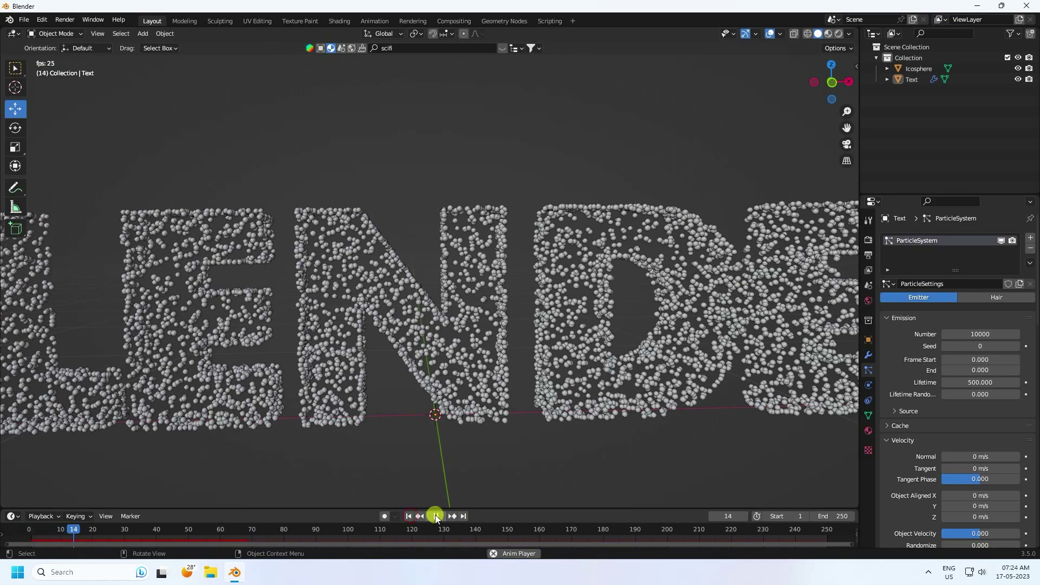
click(436, 516)
click(408, 517)
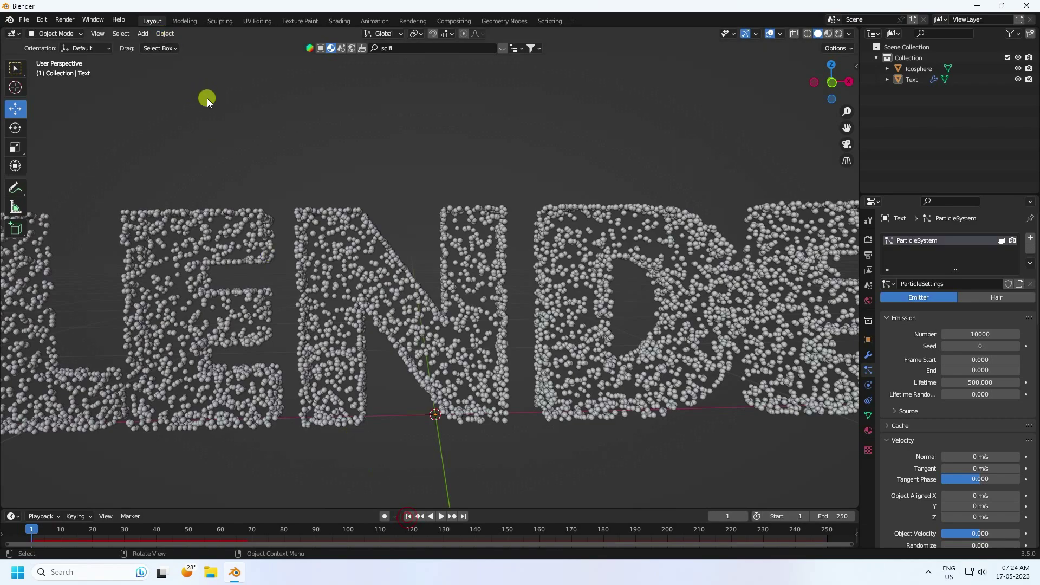
Add a Turbulence force field at the origin and play the animation to see its effect
click(145, 33)
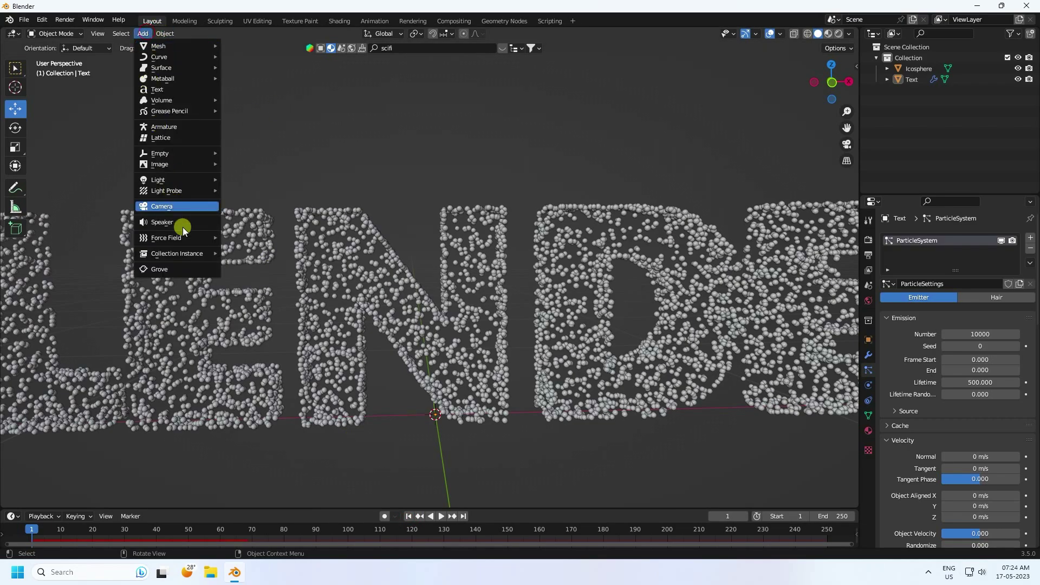
mouse_move(163, 240)
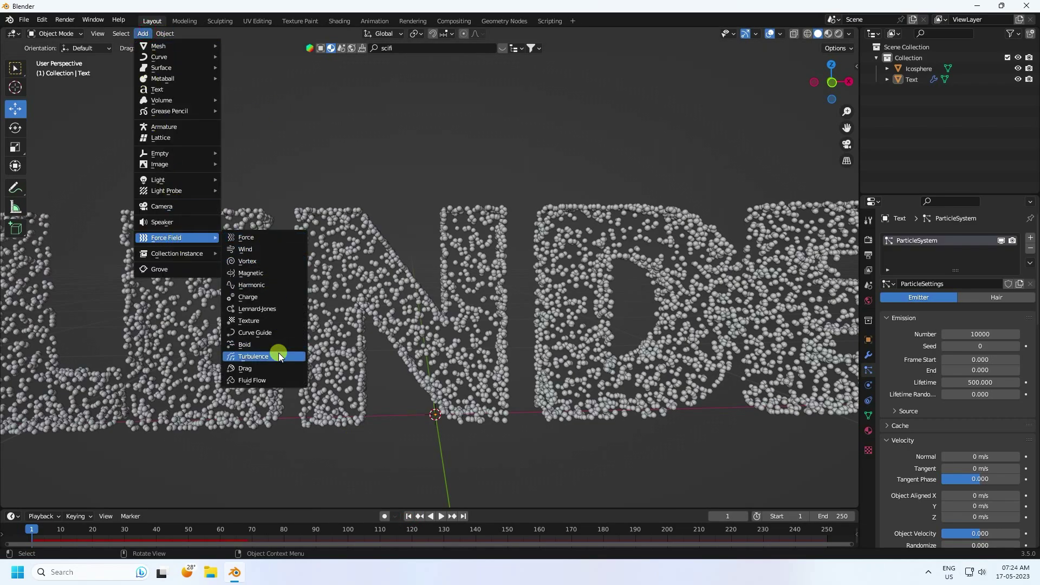
click(269, 356)
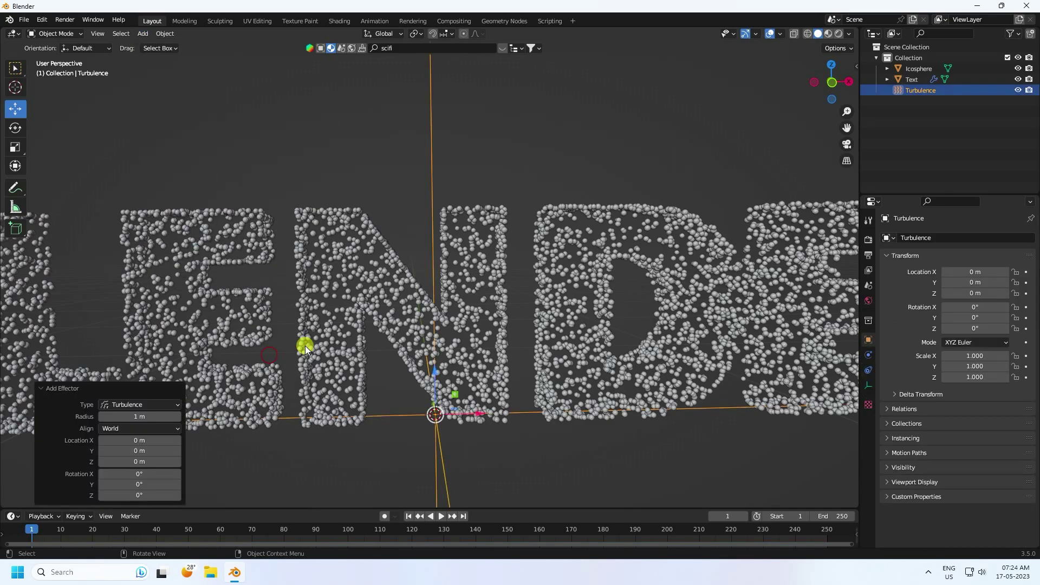
middle_drag(758, 366, 746, 366)
middle_drag(584, 402, 586, 404)
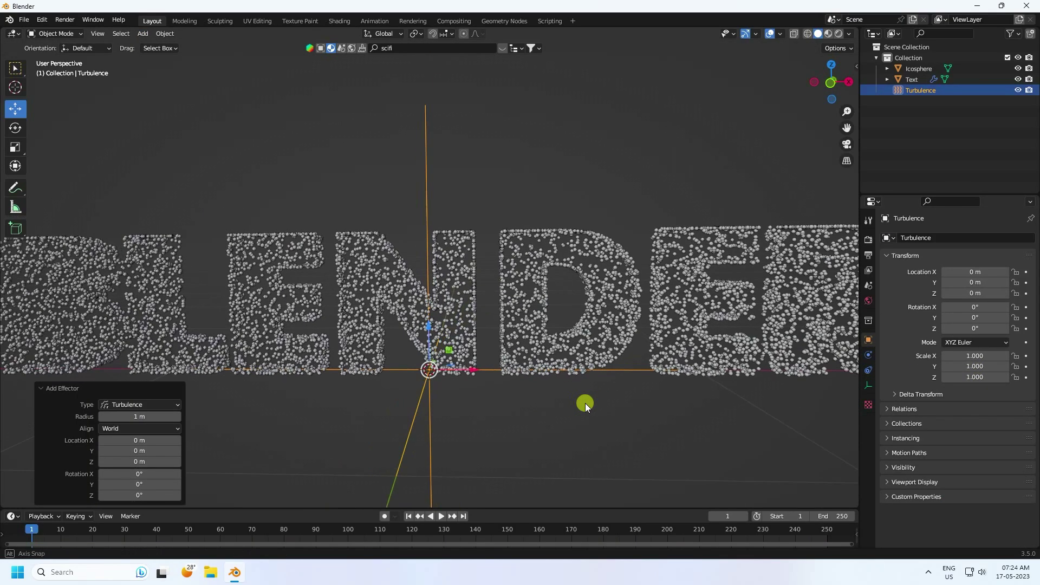
click(406, 517)
click(441, 516)
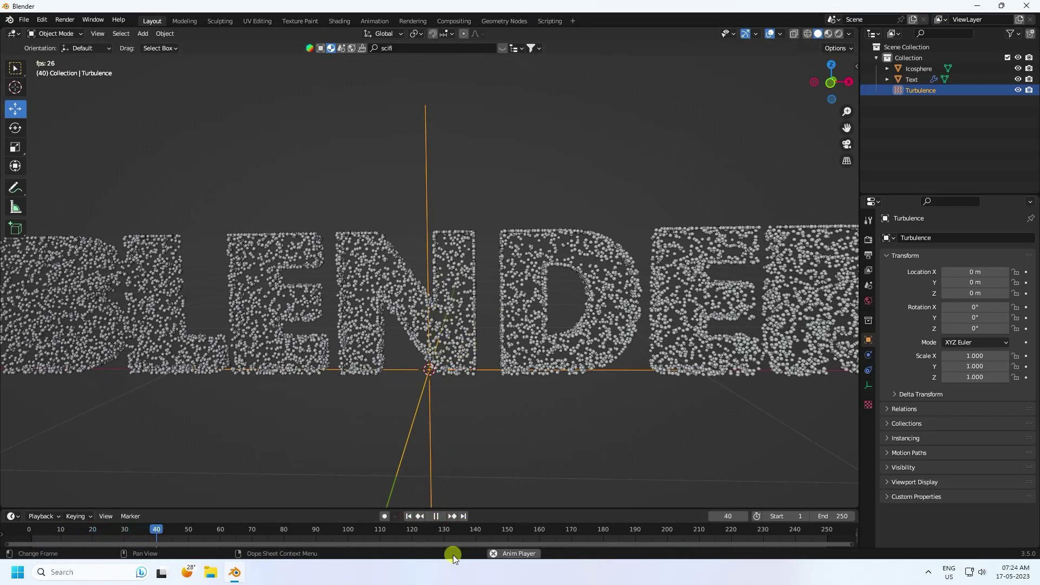
click(437, 517)
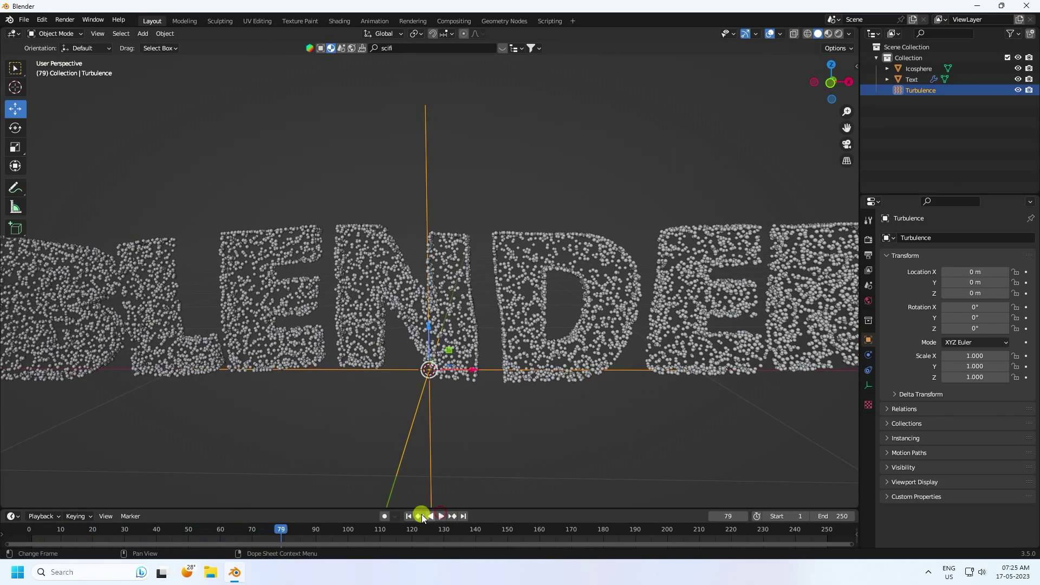
click(408, 516)
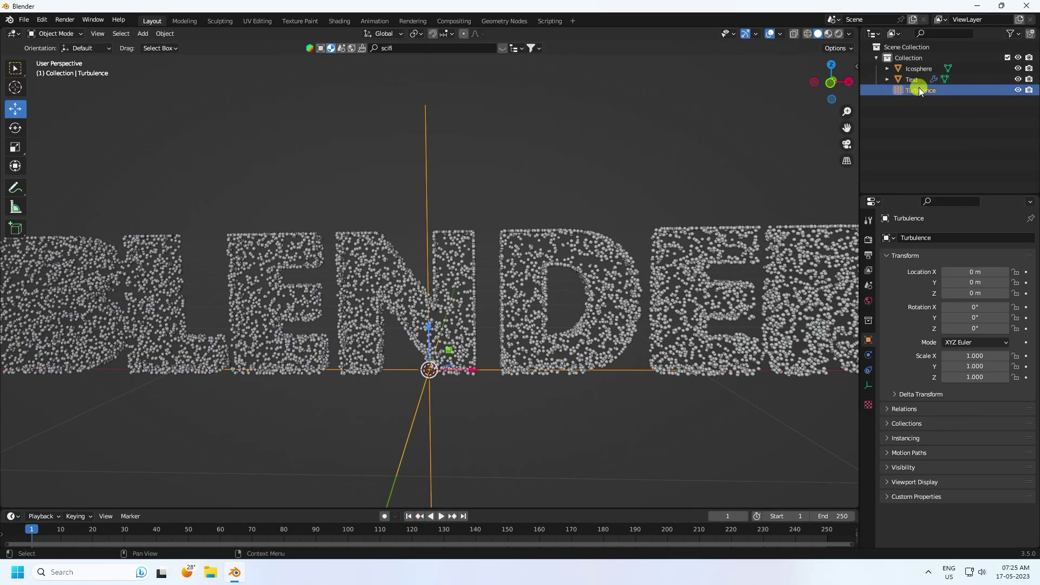
Set turbulence strength to 2, replay the animation, and reselect the Text object
click(868, 354)
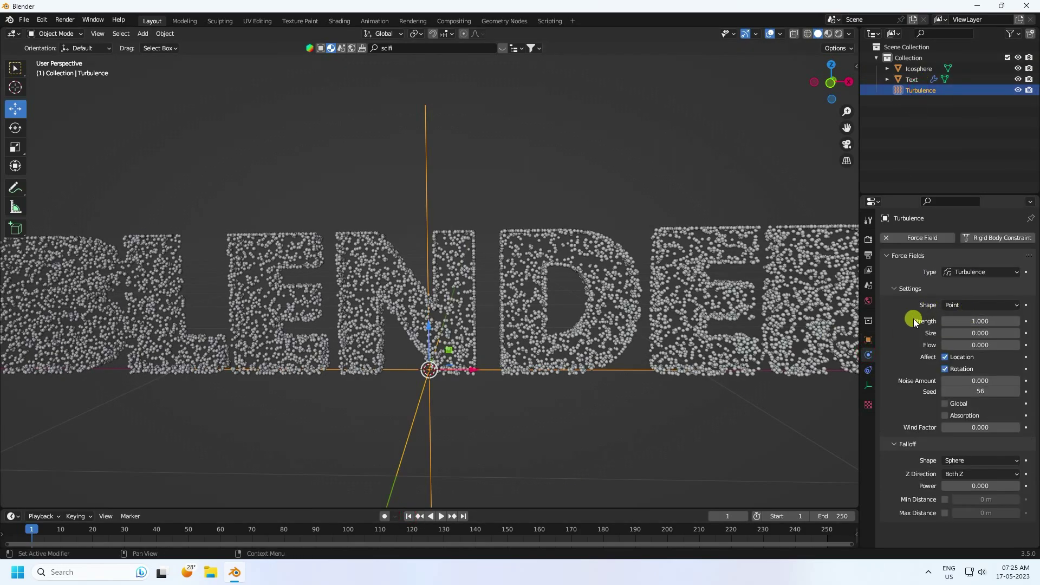
key(Return)
click(441, 516)
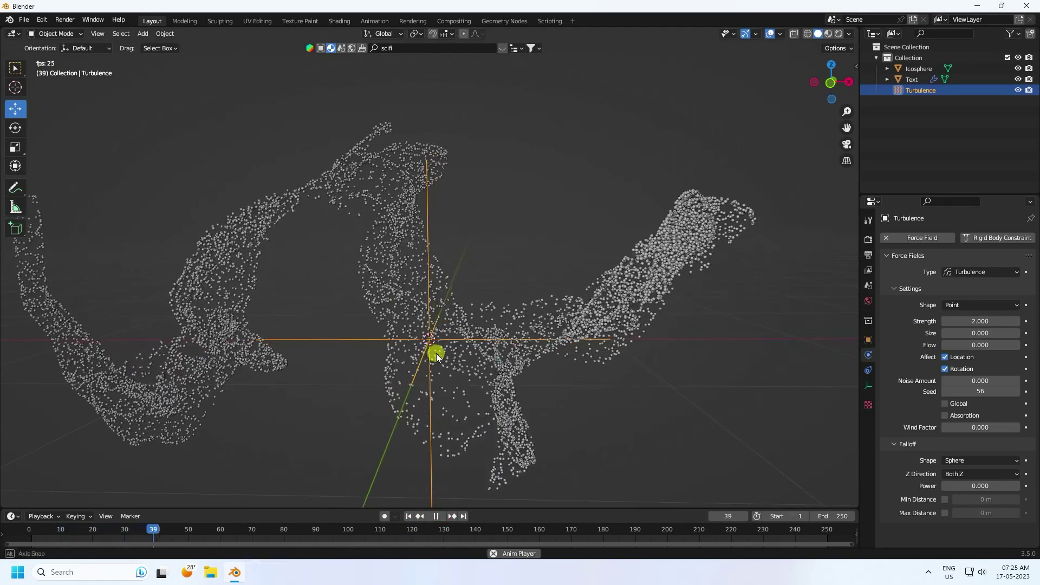
click(438, 516)
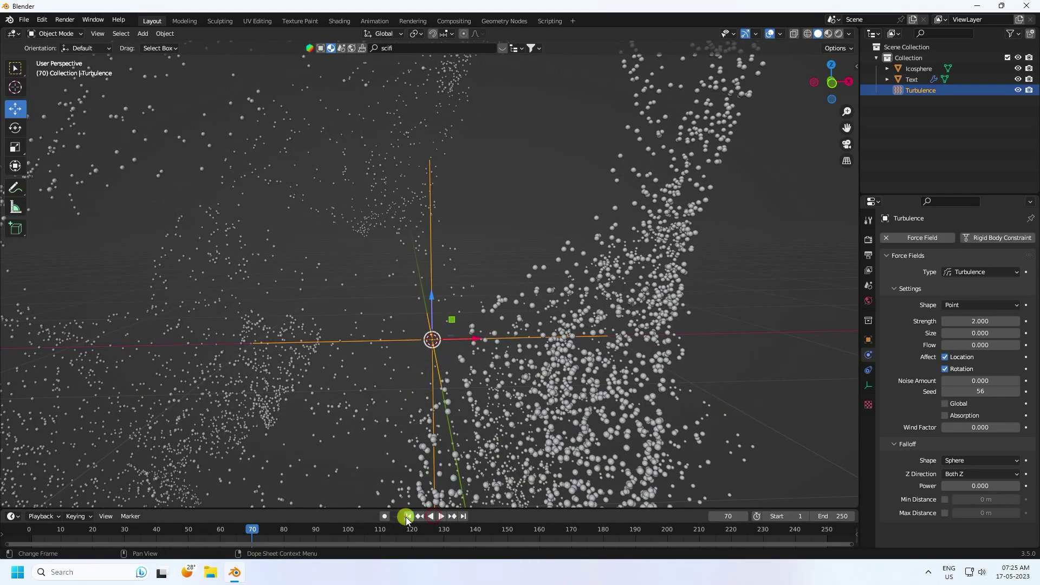
click(408, 517)
click(914, 82)
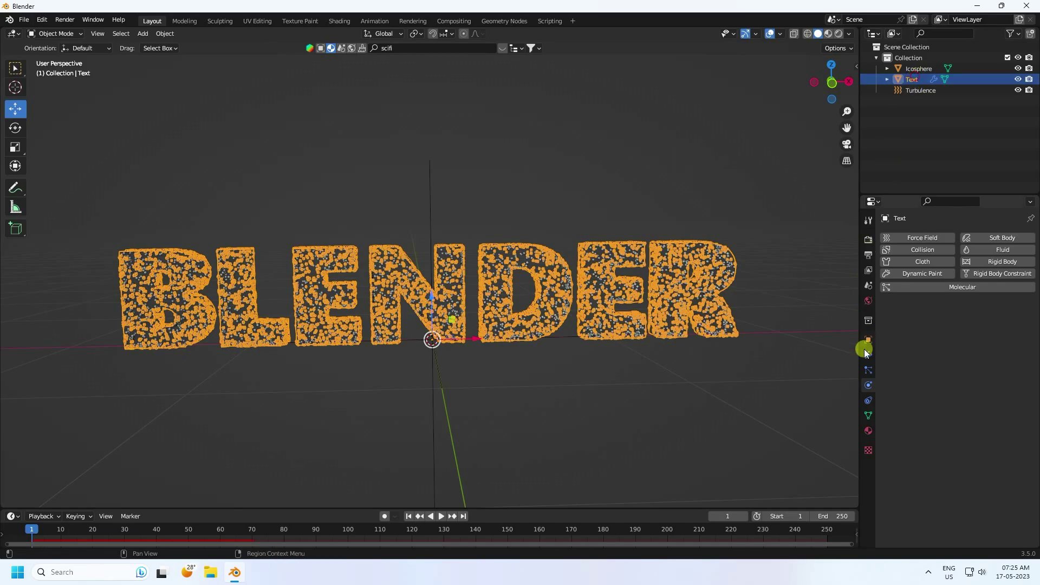
Enable Show Emitter in the Text particle system so the letters stay visible
click(869, 370)
scroll(922, 440, down, 15)
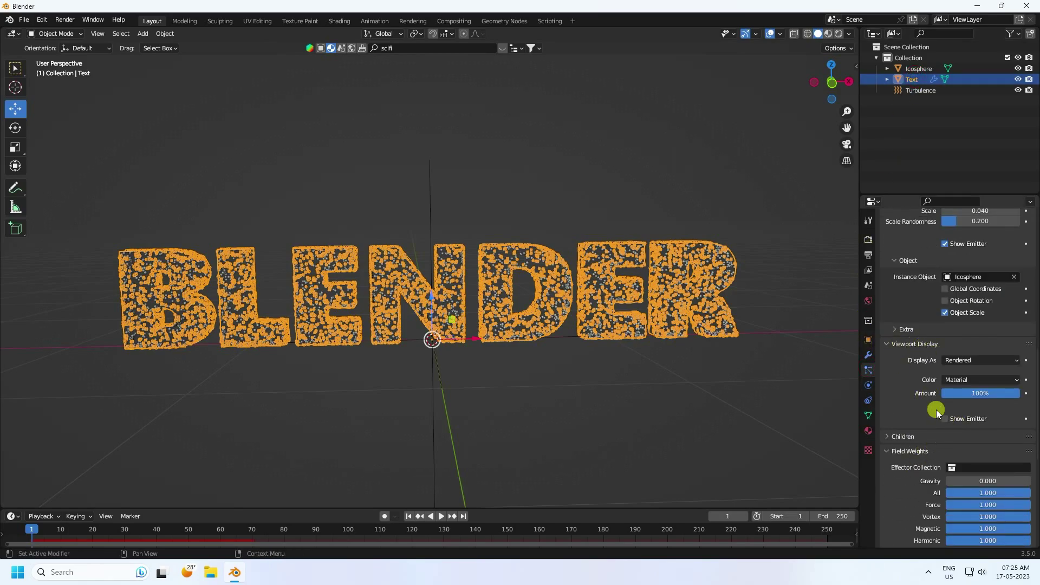
click(947, 417)
scroll(430, 255, up, 5)
click(397, 179)
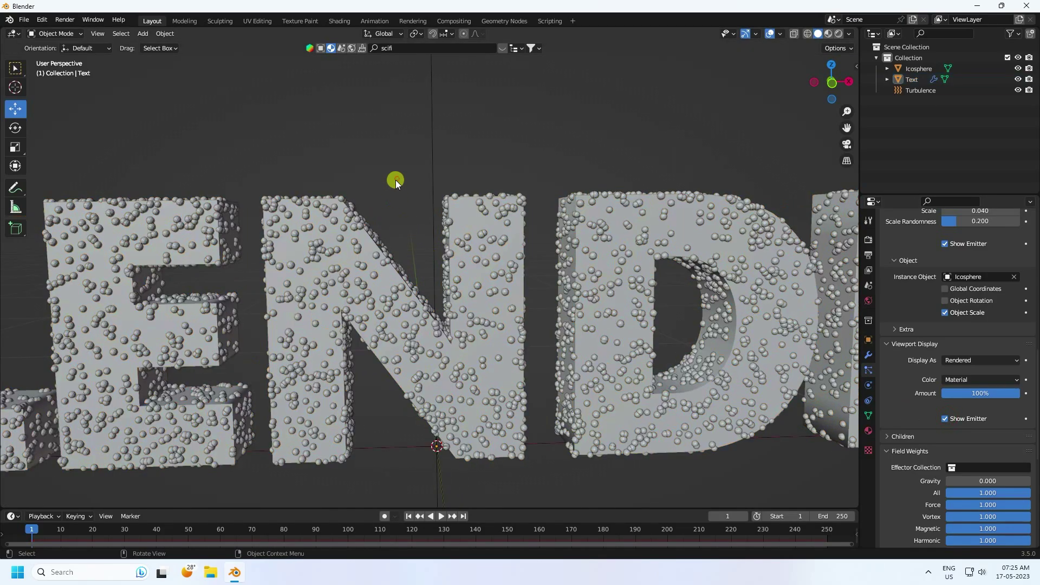
scroll(431, 285, down, 3)
middle_drag(432, 285, 428, 289)
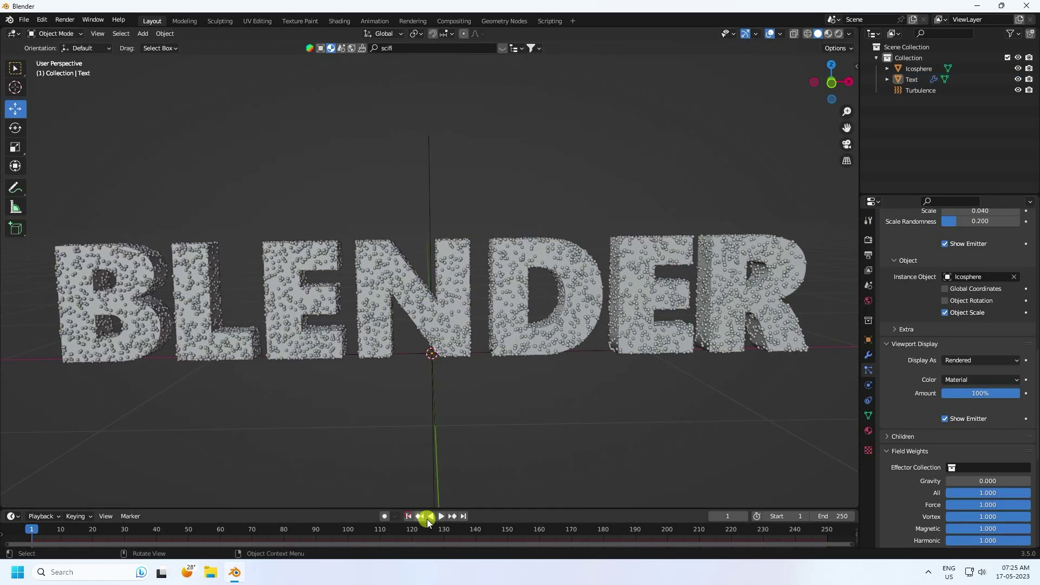
Play the animation with the letters visible, then preview it in rendered shading
click(442, 516)
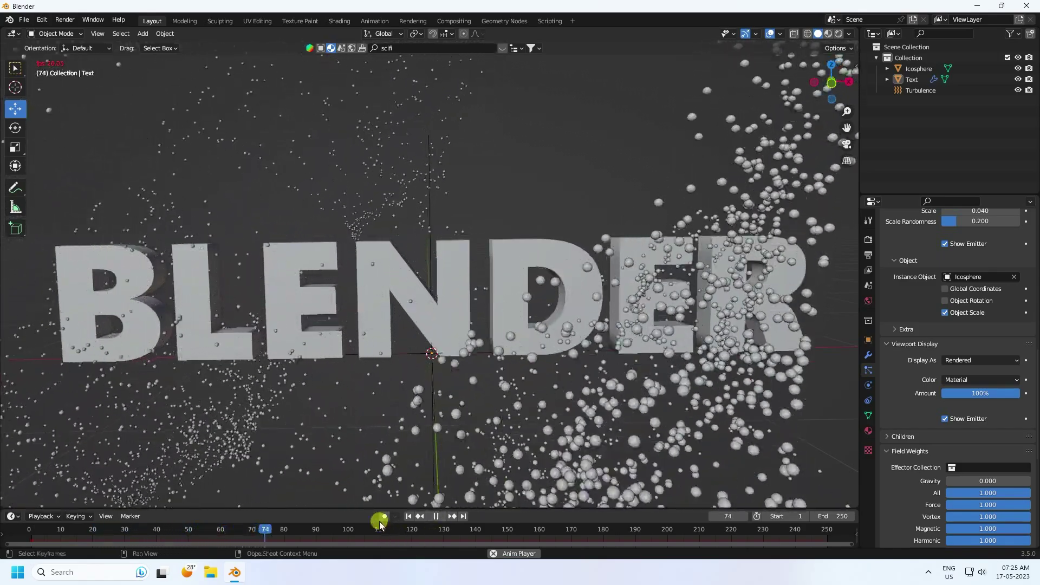
click(436, 516)
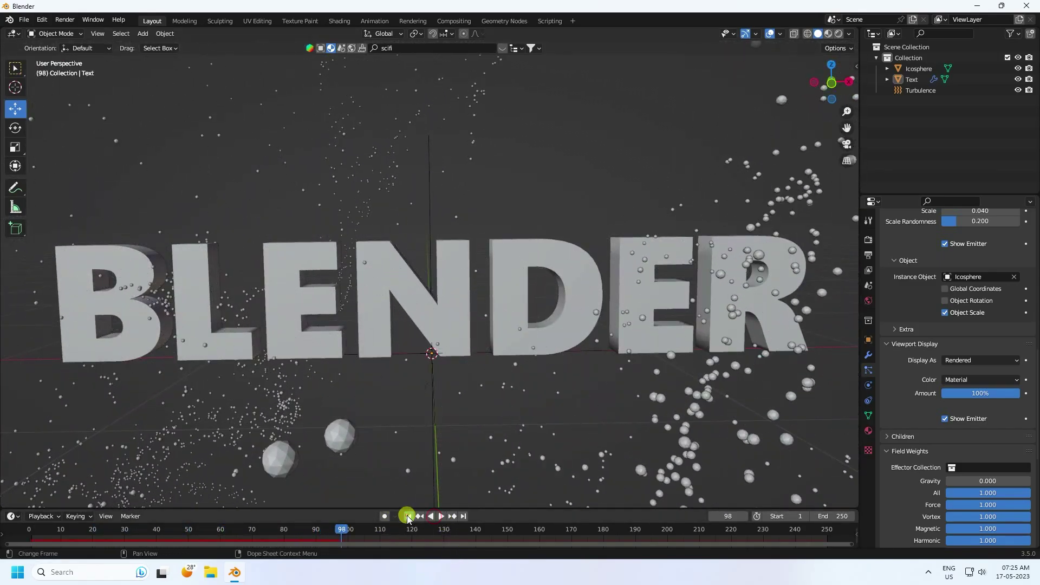
click(408, 516)
click(440, 516)
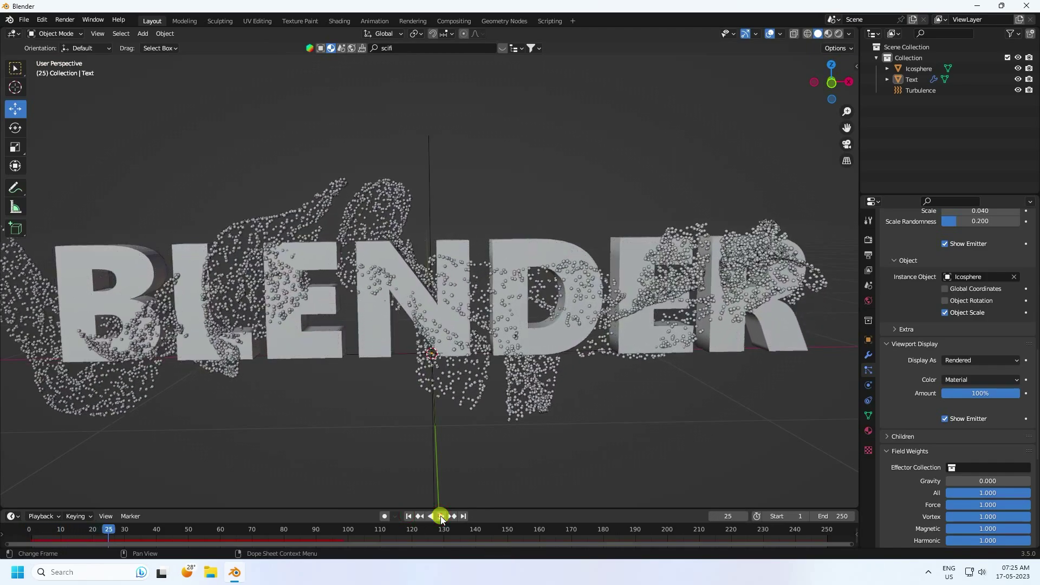
click(839, 34)
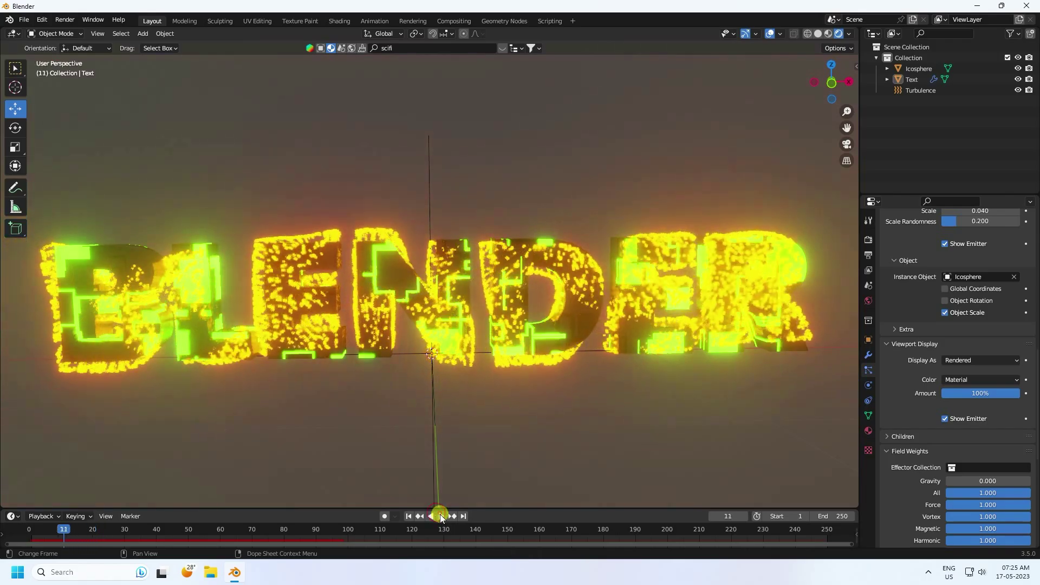
Replay the glowing particle animation a few times, then return to solid shading at frame 1
click(409, 516)
click(434, 516)
click(440, 514)
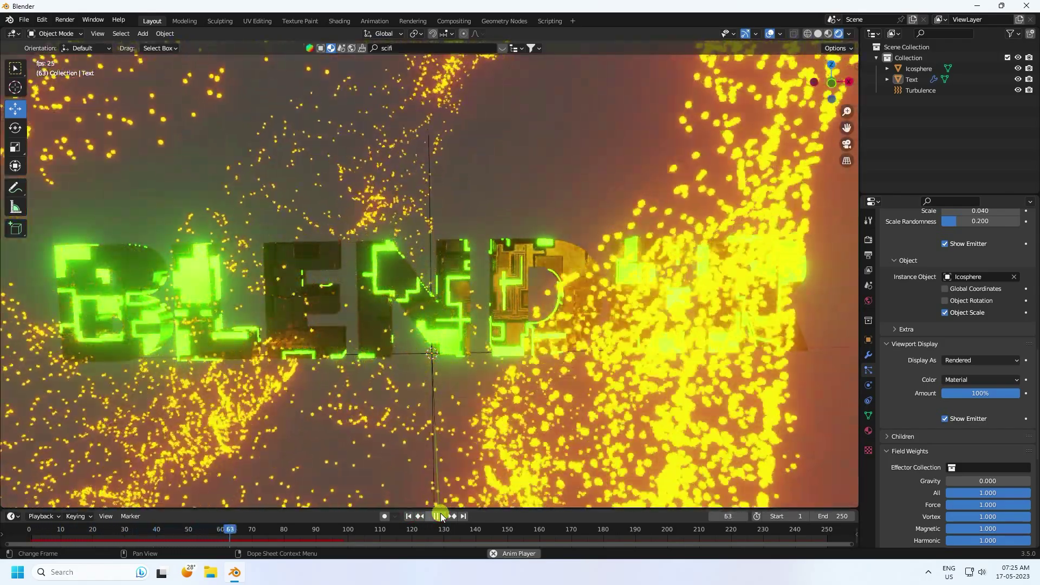
click(441, 515)
click(411, 516)
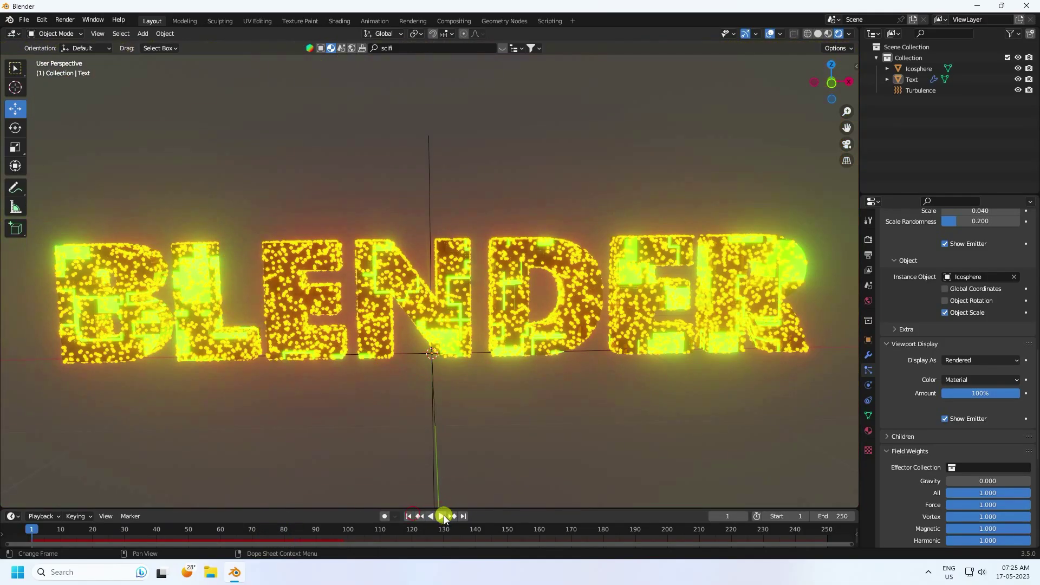
click(443, 516)
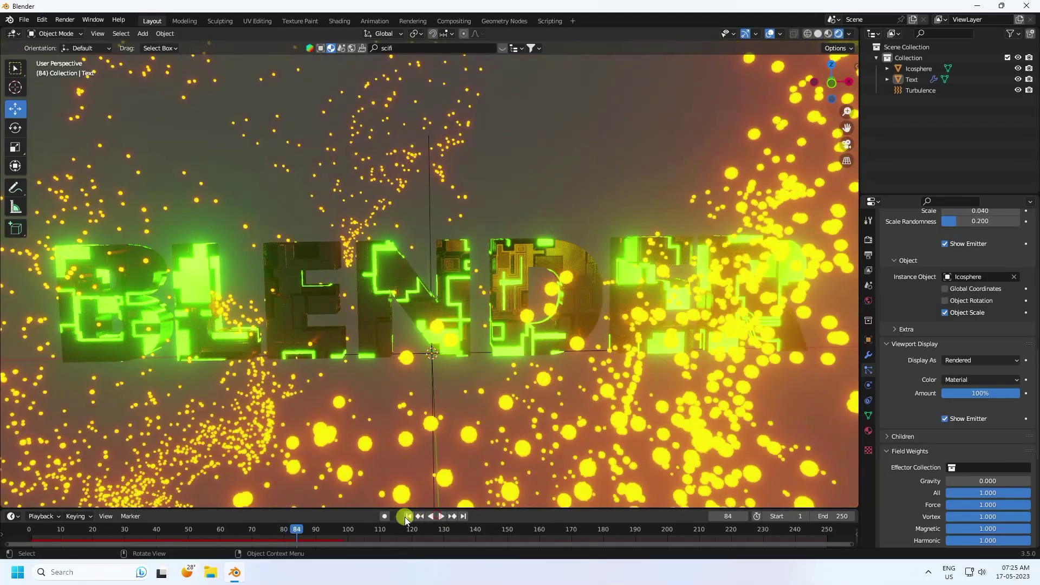
click(409, 516)
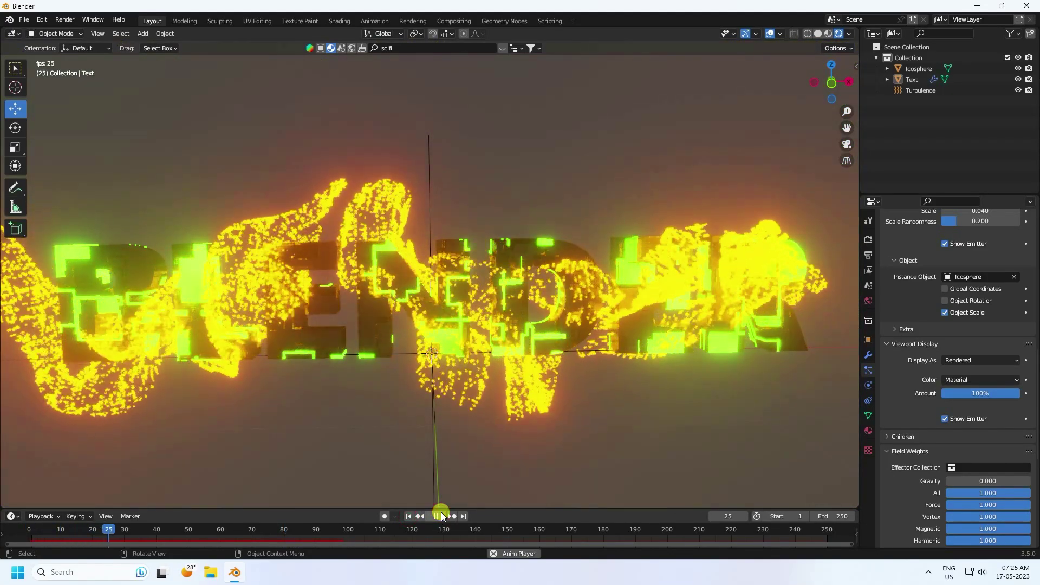
click(438, 516)
click(409, 516)
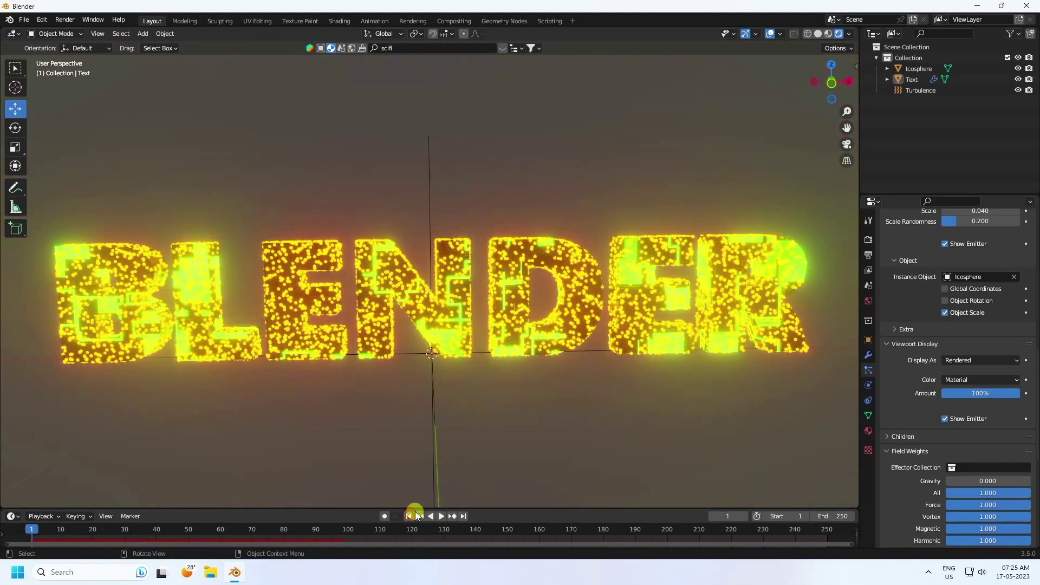
click(818, 33)
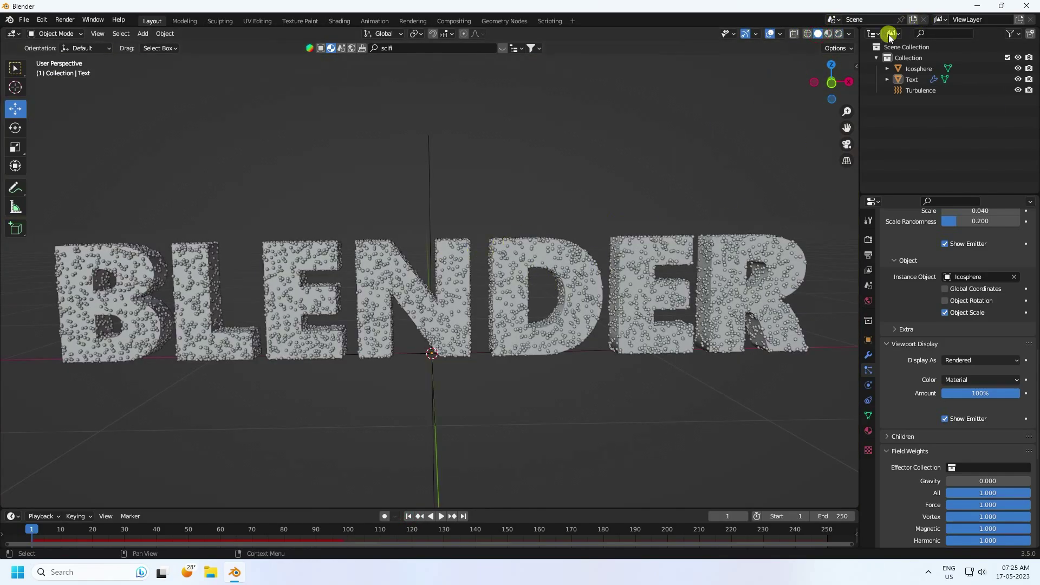
Give the Turbulence field a 1 m maximum falloff distance
click(913, 91)
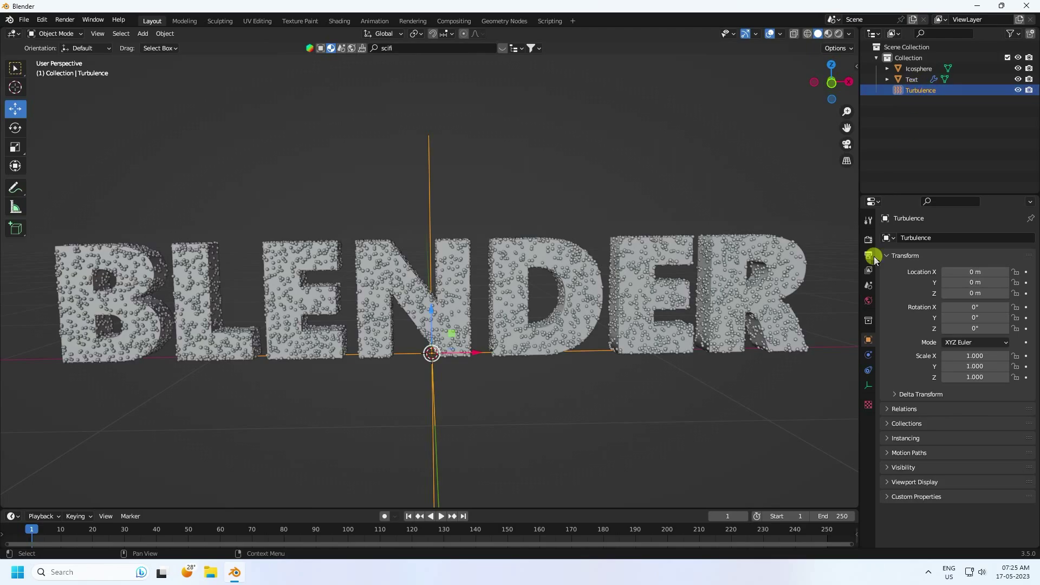
click(868, 354)
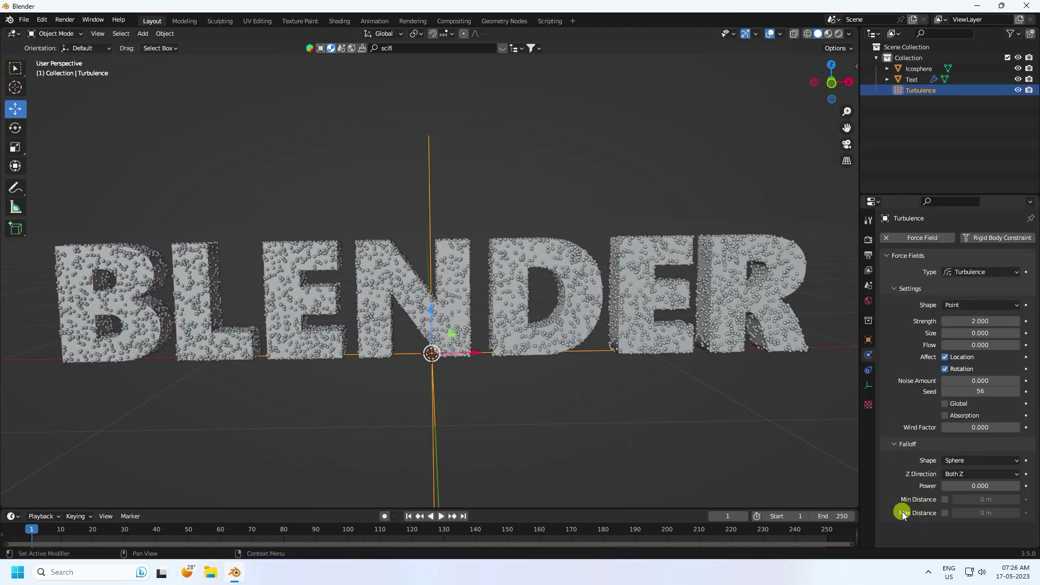
click(944, 513)
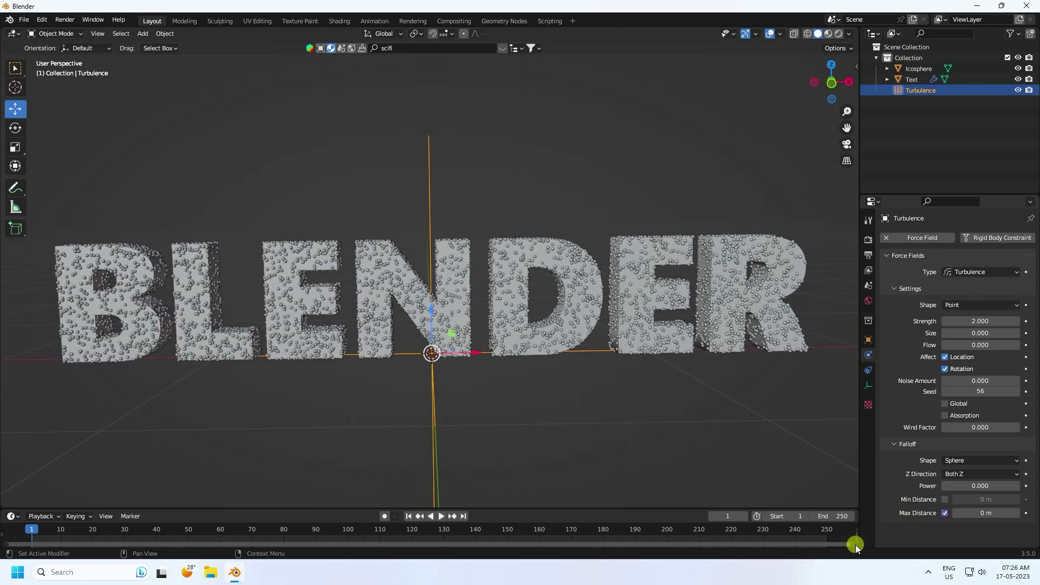
click(968, 511)
text(1)
key(Return)
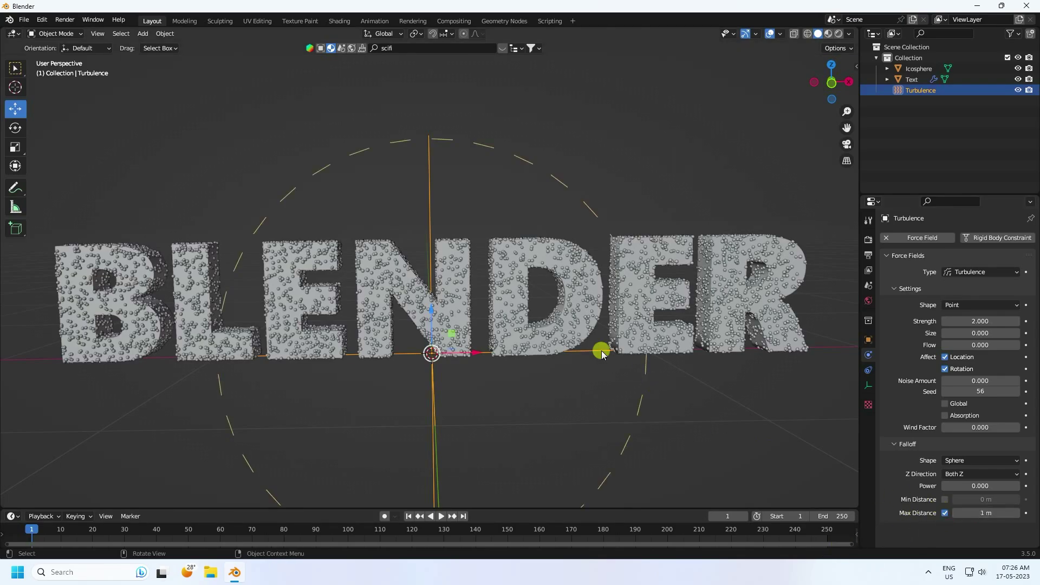
Move the Turbulence field to the right of the text along X
scroll(430, 279, down, 2)
scroll(457, 289, up, 1)
drag(479, 344, 69, 333)
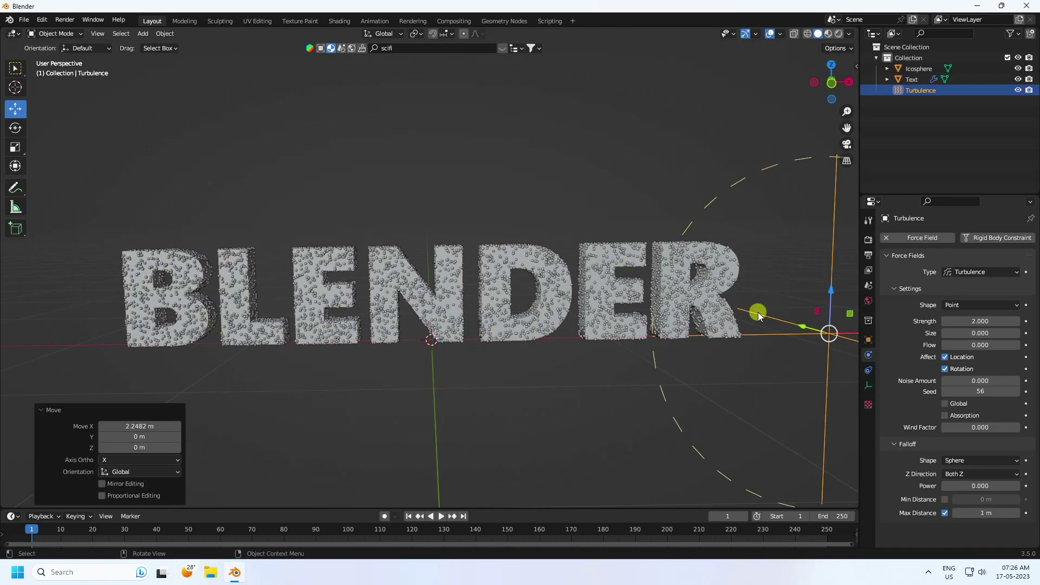
click(868, 340)
mouse_move(969, 272)
mouse_down()
mouse_move(499, 271)
mouse_move(502, 284)
mouse_move(492, 283)
mouse_move(966, 268)
mouse_up()
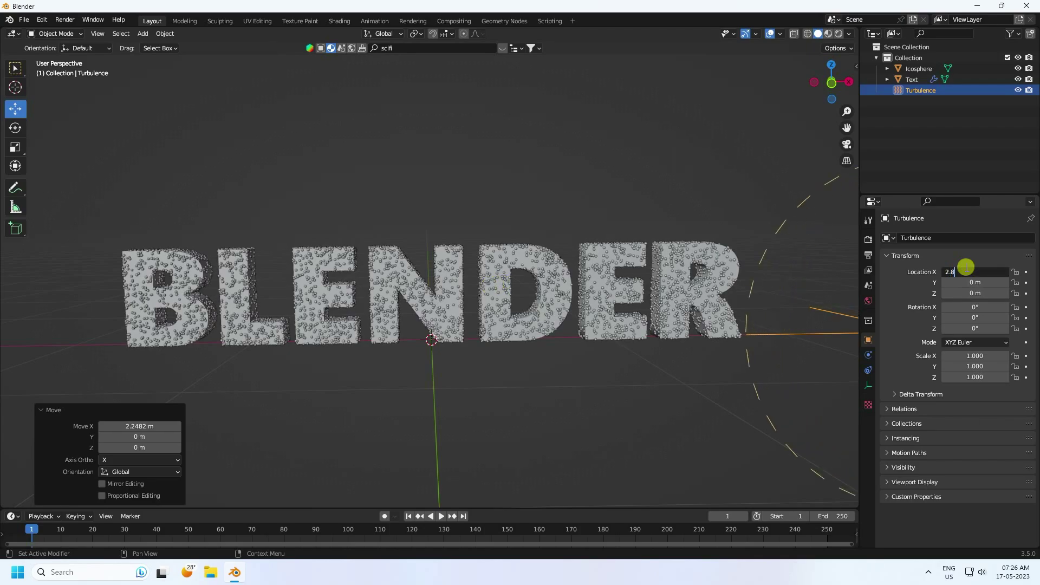
Set the Turbulence field's X location to 2.8 m and the animation end frame to 500
click(966, 267)
text(2.8)
key(Return)
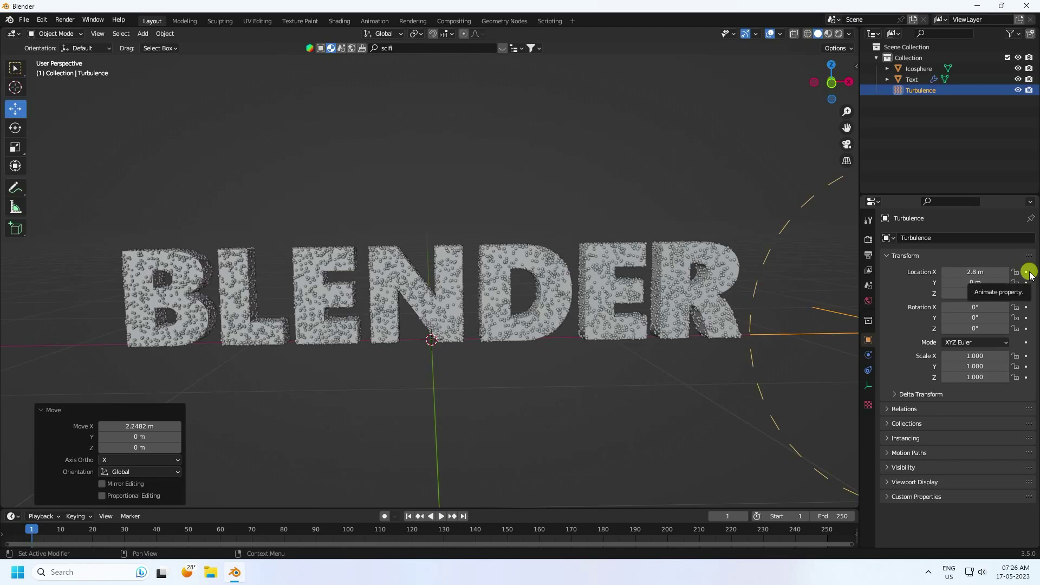
click(821, 515)
text(500)
key(Return)
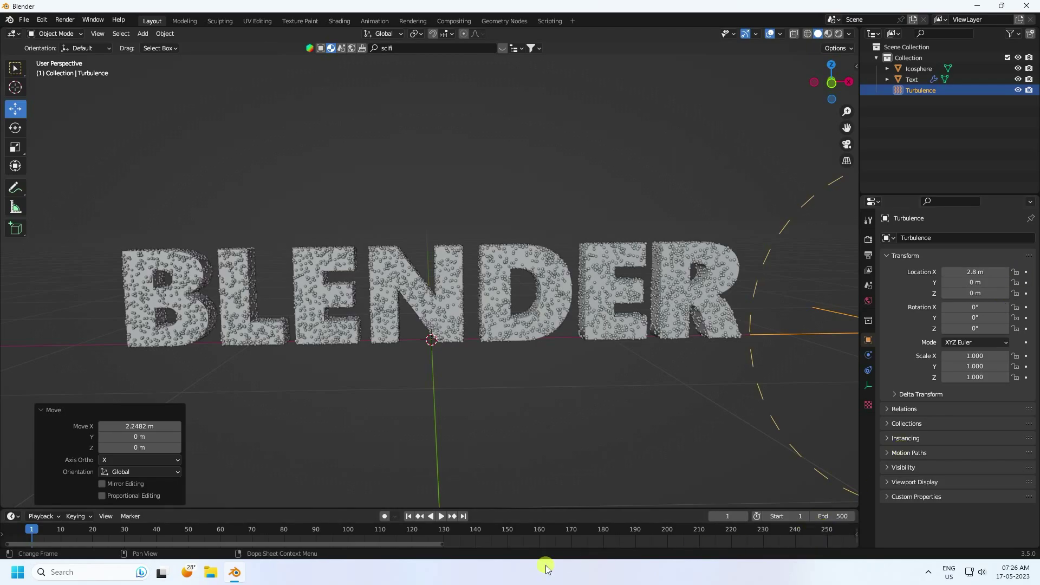
Keyframe the field at X 2.8 m on frame 1 and X -2.8 m on frame 300
drag(441, 541, 855, 542)
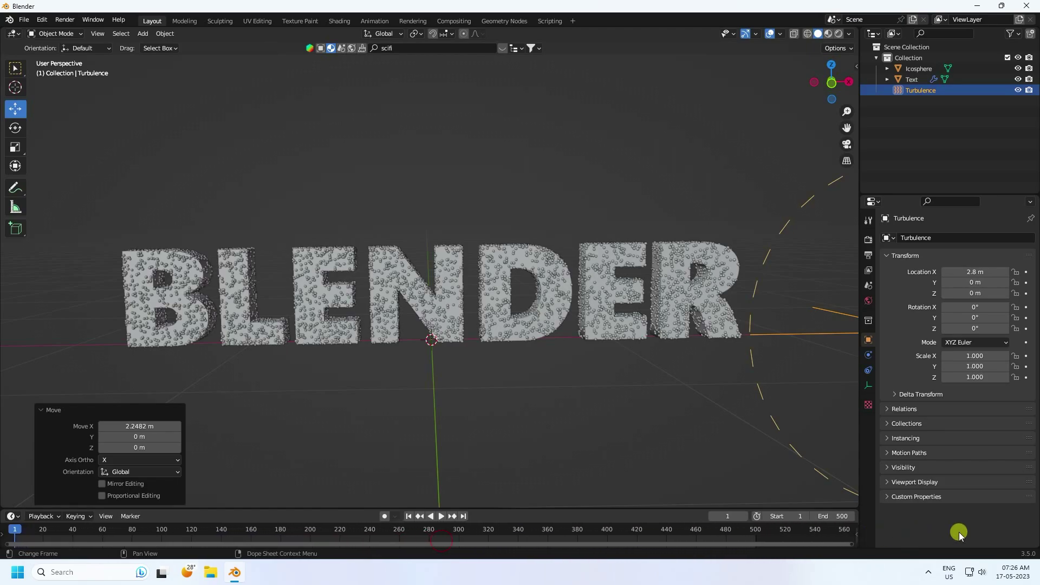
click(1026, 272)
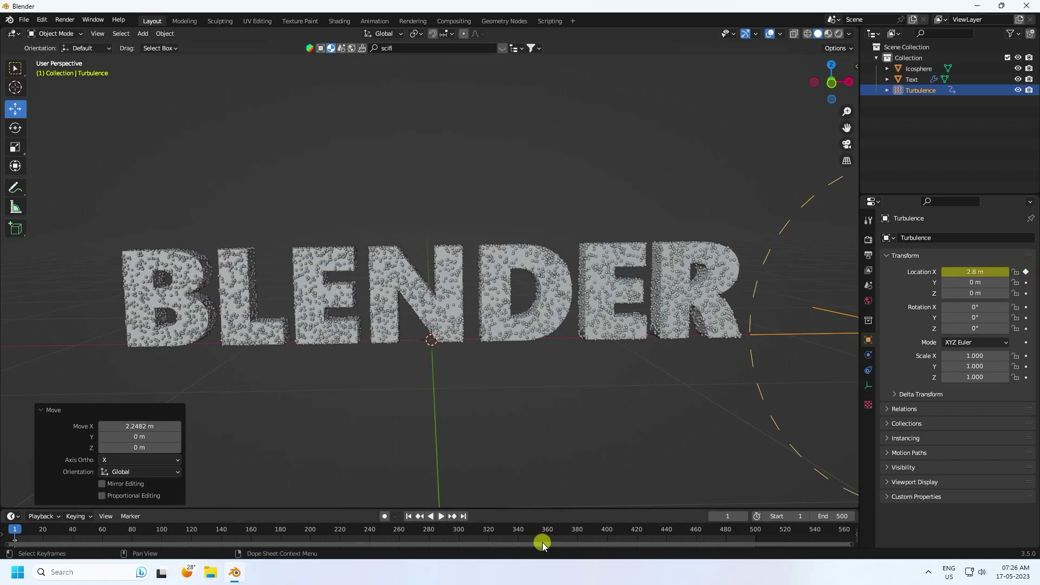
drag(467, 533, 460, 534)
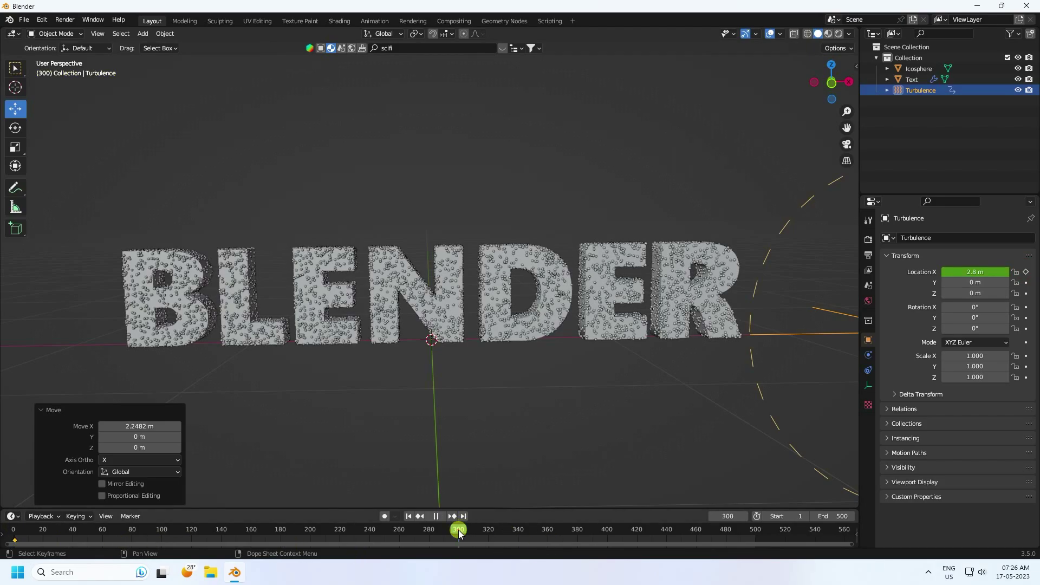
scroll(437, 461, down, 2)
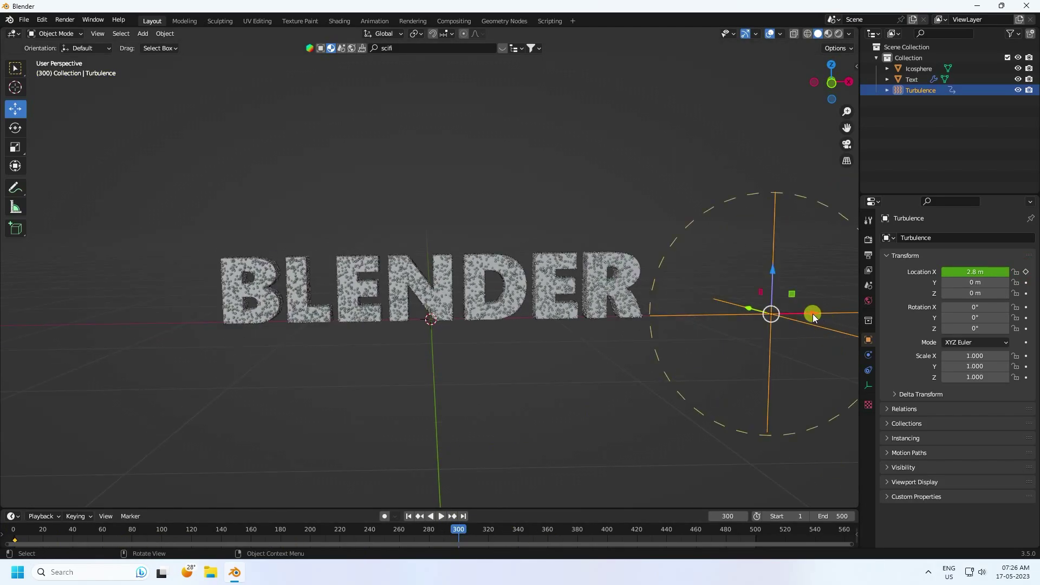
drag(814, 317, 149, 329)
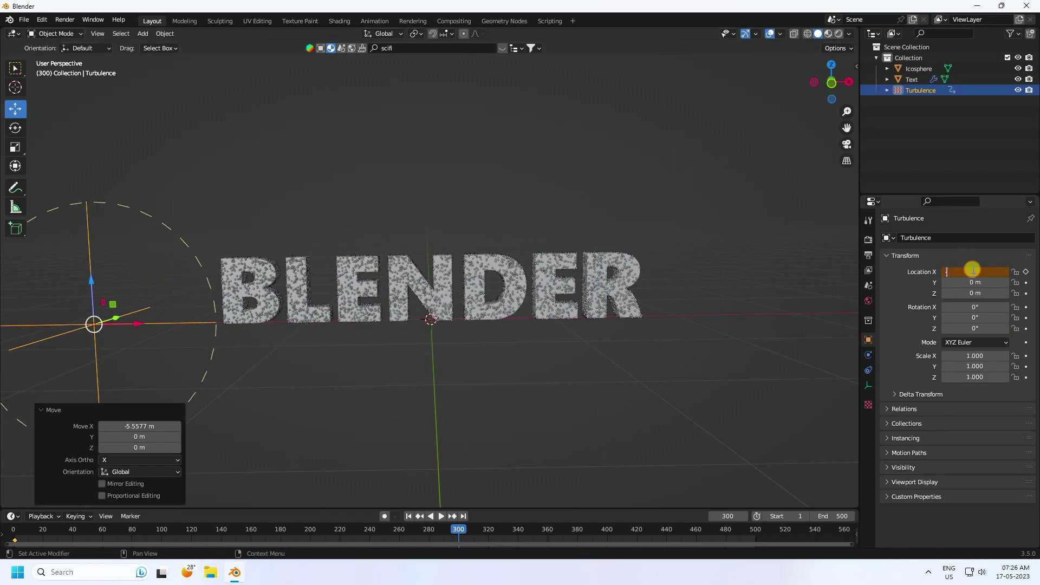
key(Return)
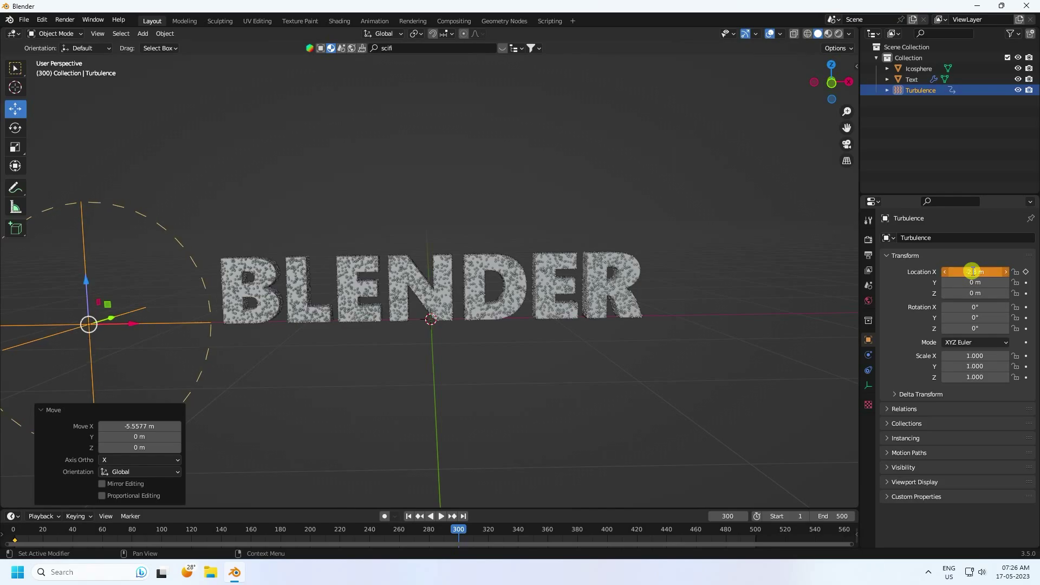
click(1026, 272)
scroll(419, 251, up, 2)
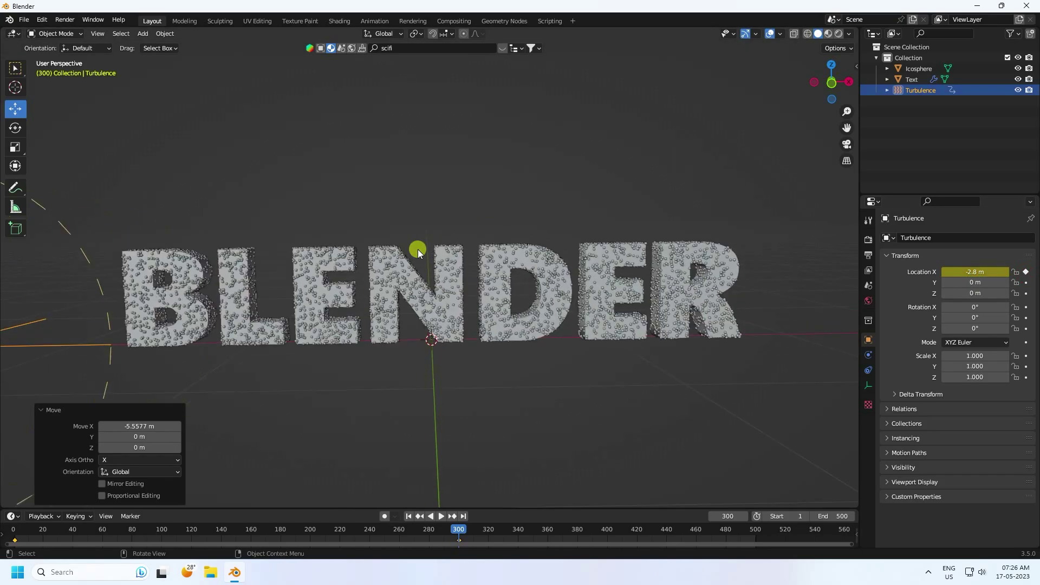
click(409, 517)
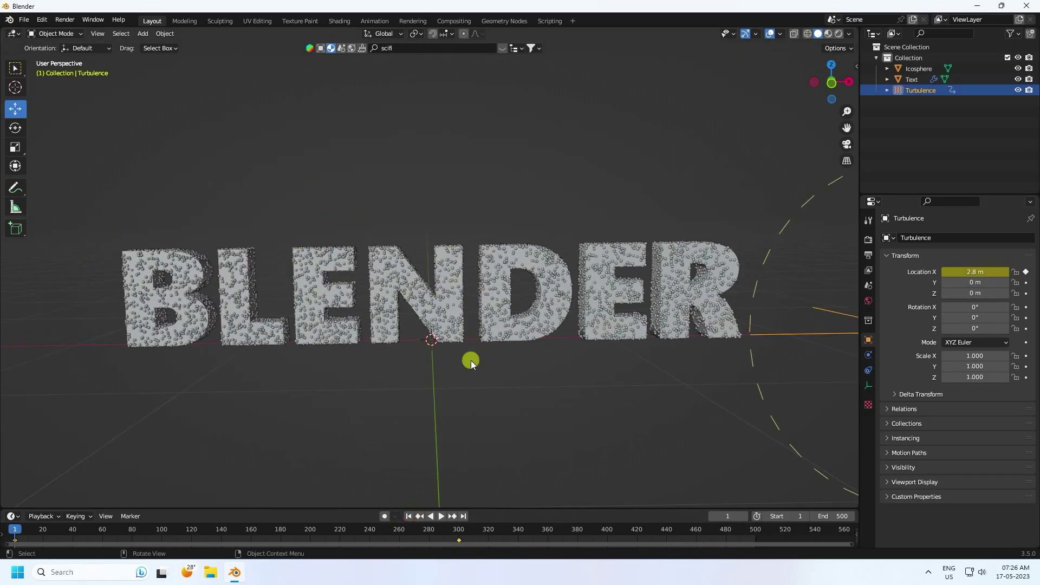
Enable Global on the Turbulence force field and replay the animation from frame 1
click(442, 517)
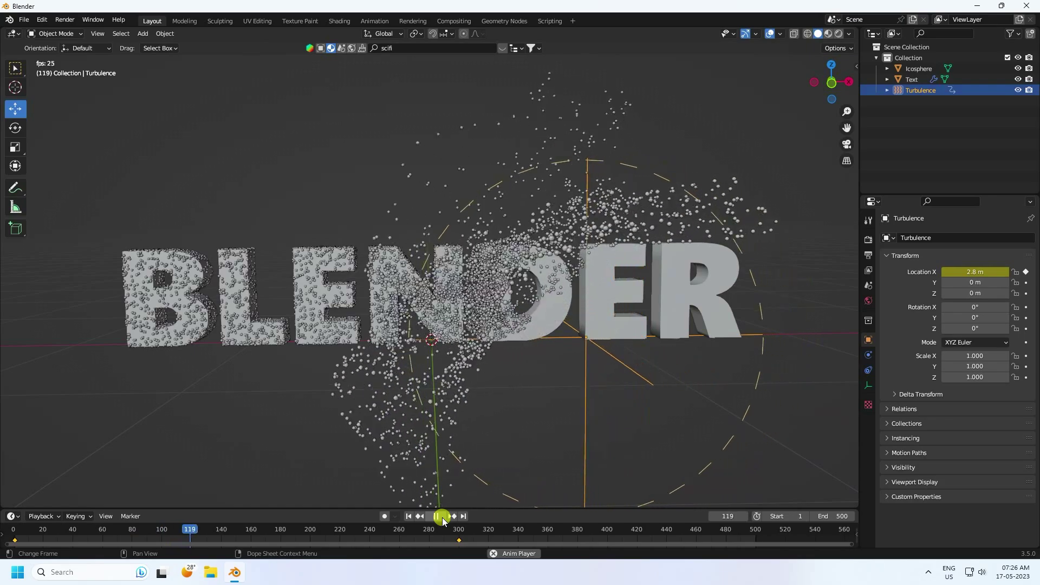
click(438, 517)
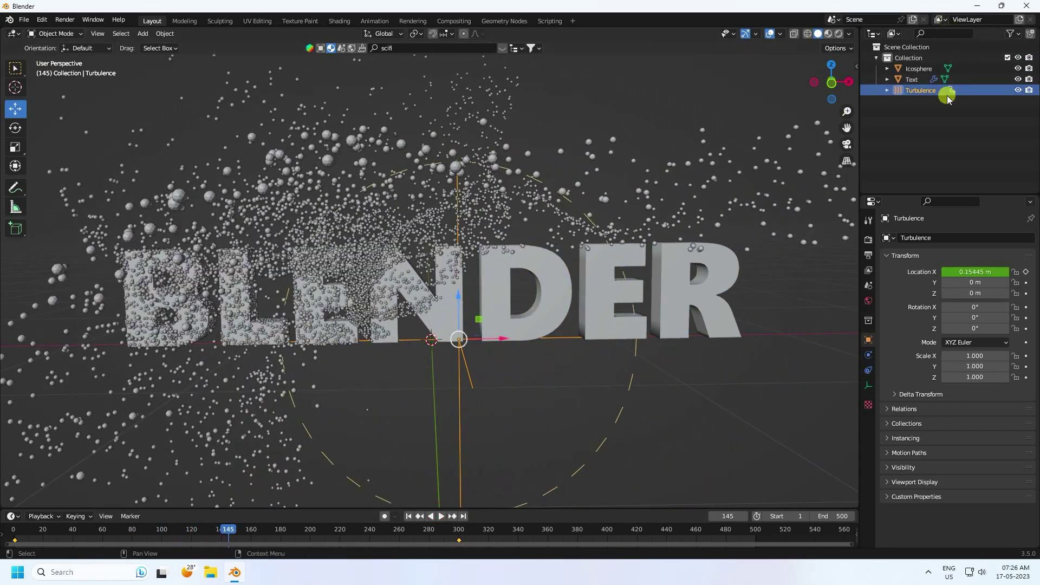
click(869, 361)
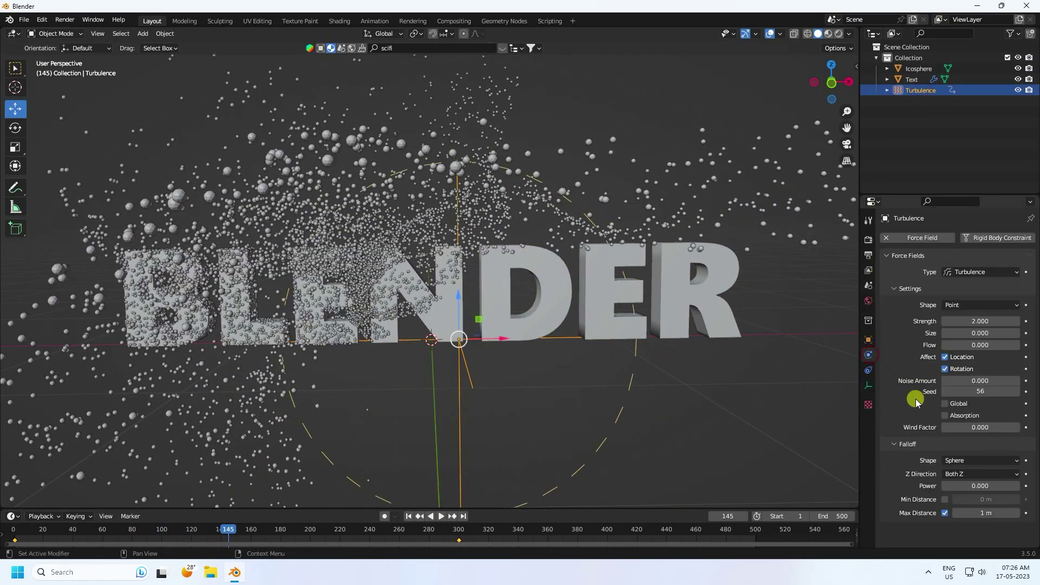
click(946, 404)
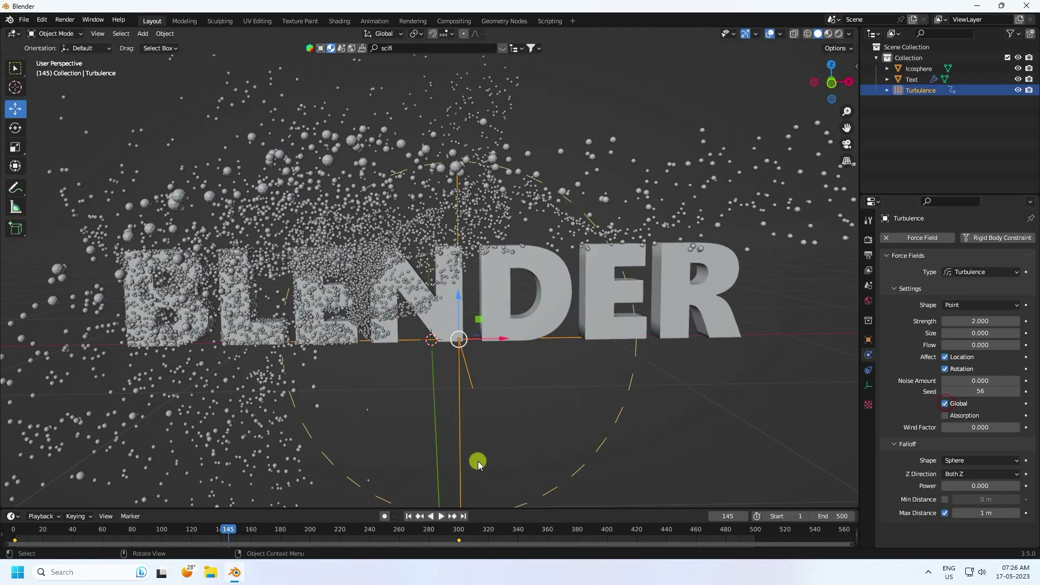
click(408, 517)
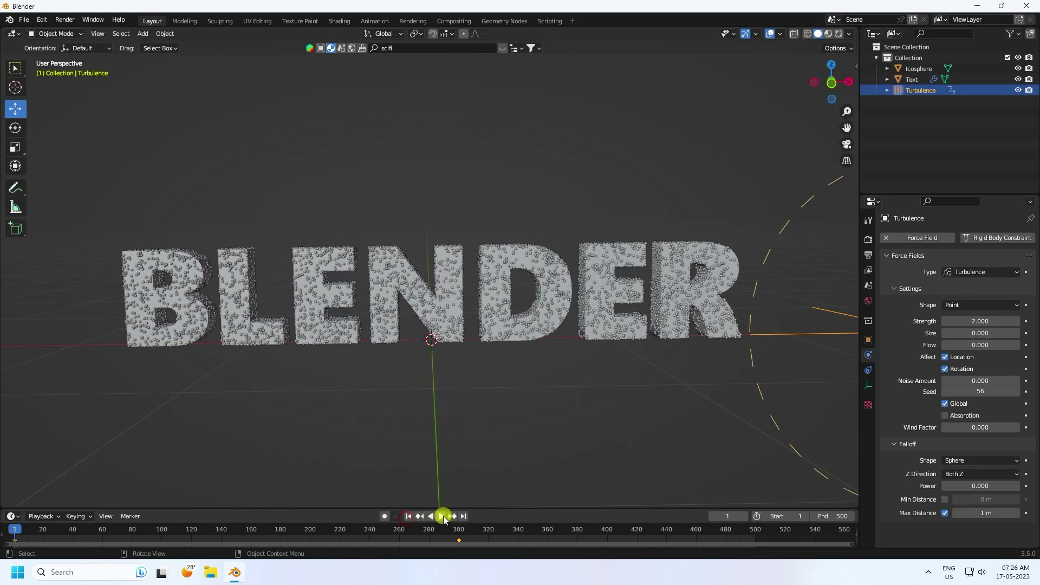
click(443, 516)
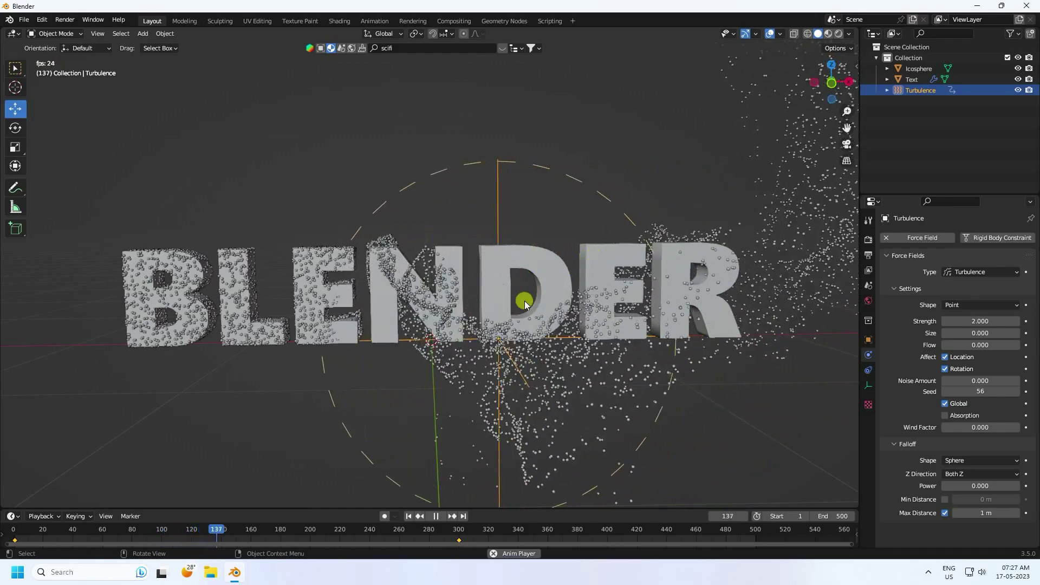
Replay the animation from frame 1 in Rendered shading with the field deselected, stopping around frame 329
click(831, 34)
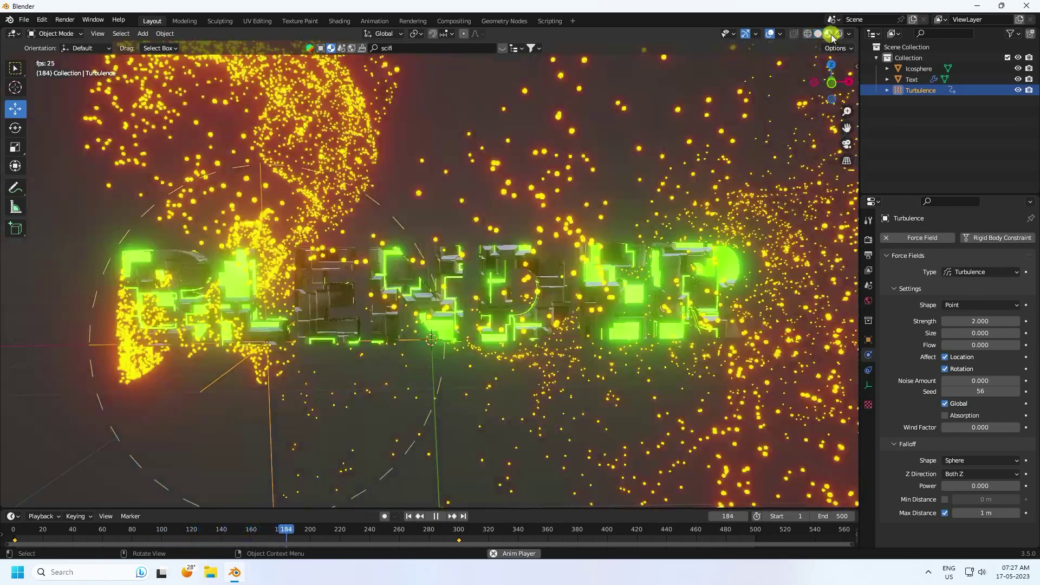
click(435, 516)
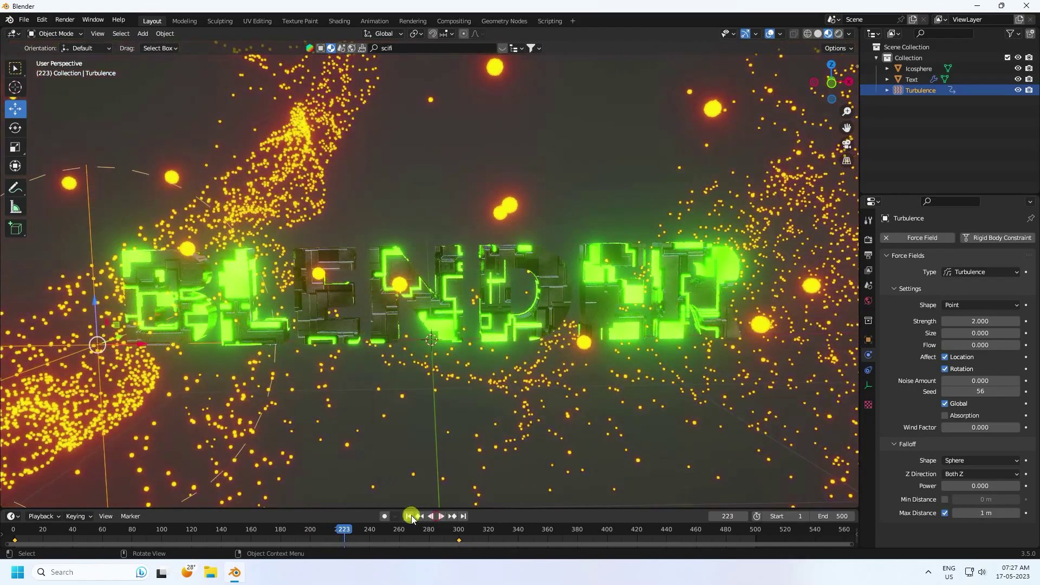
click(410, 516)
click(441, 516)
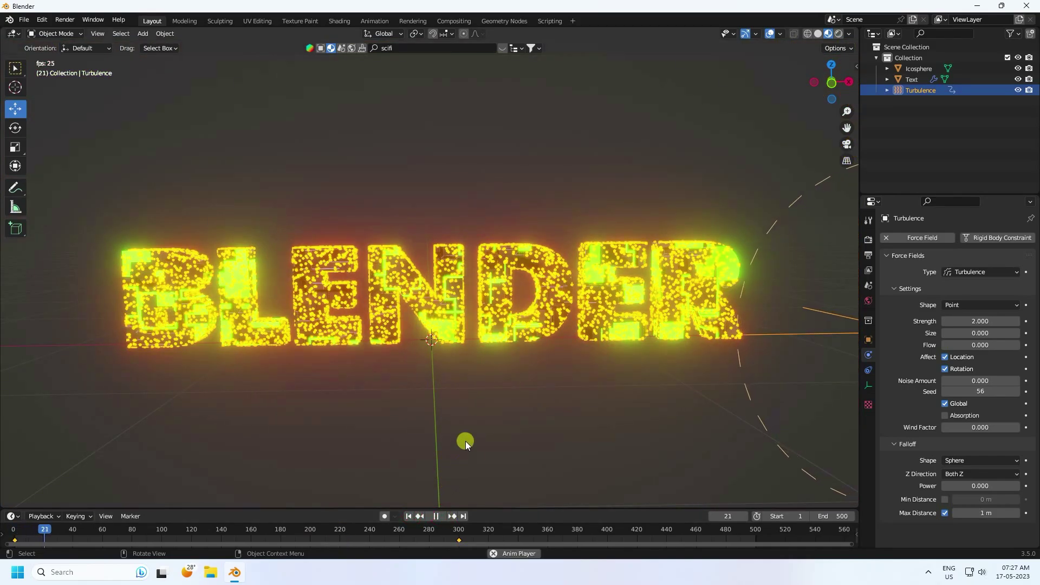
click(490, 425)
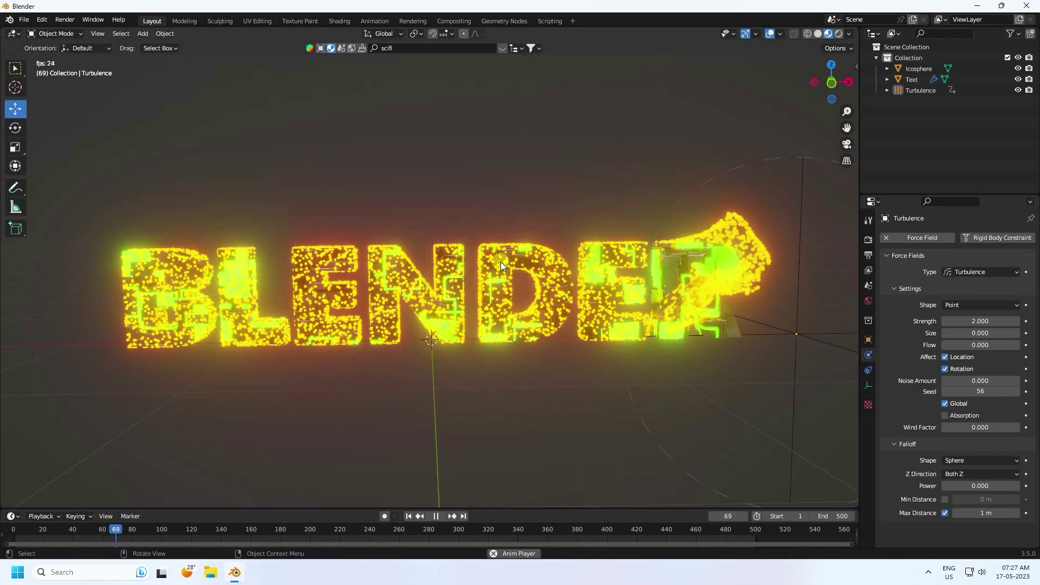
scroll(490, 243, up, 2)
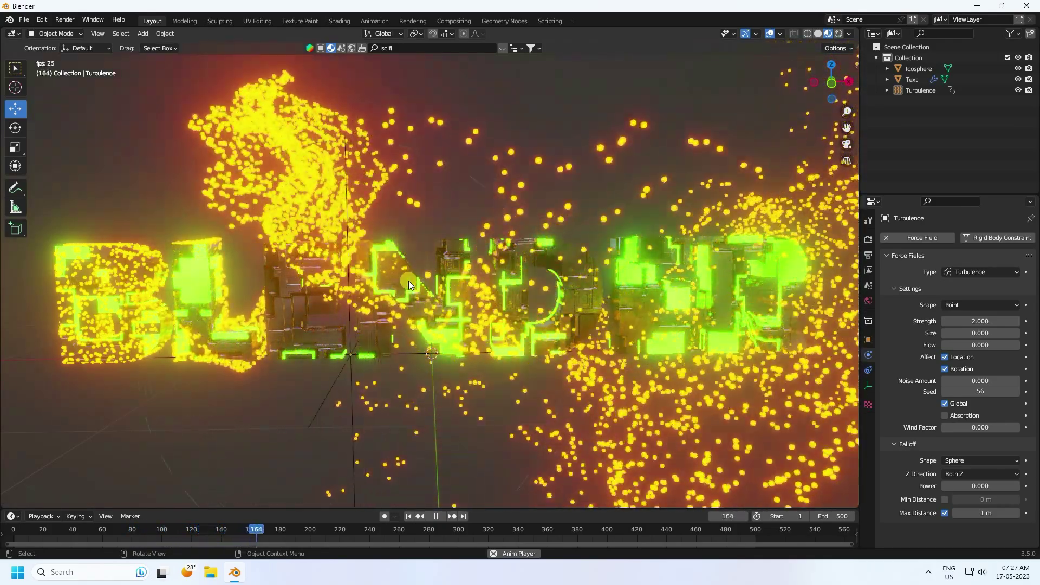
scroll(404, 306, down, 1)
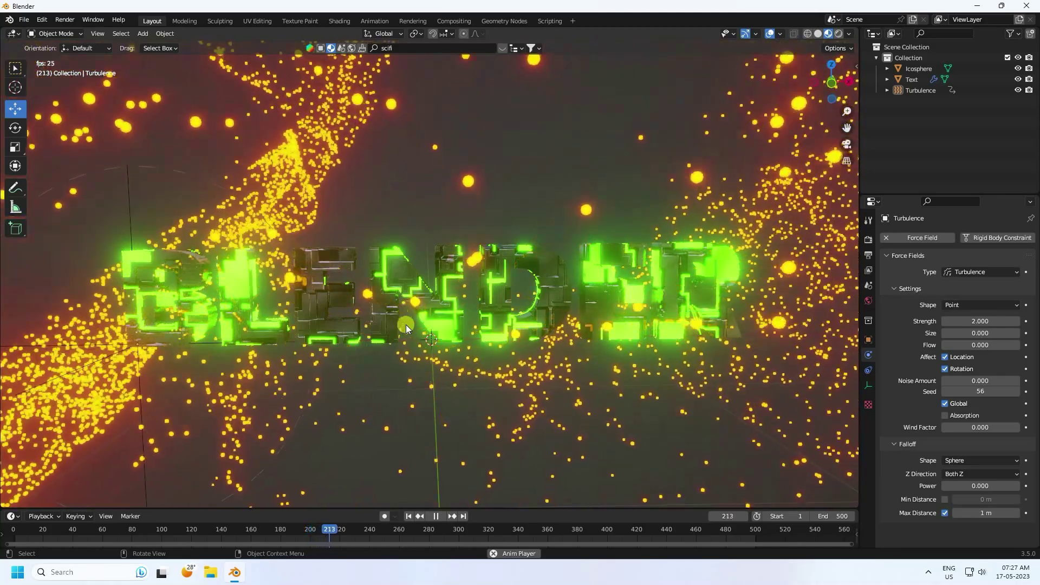
click(436, 516)
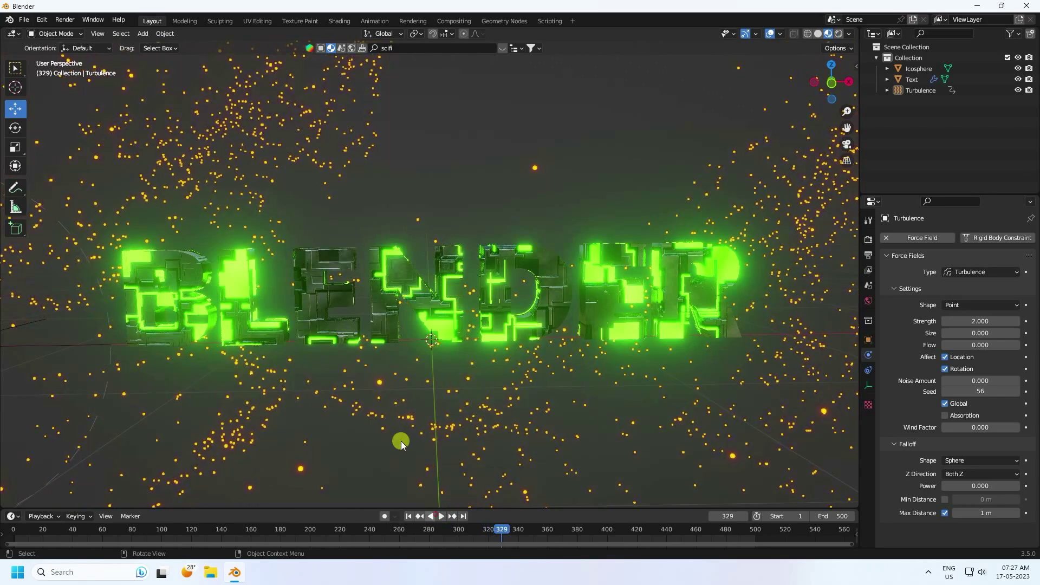
Add a camera and align it to the current view
click(143, 34)
click(178, 204)
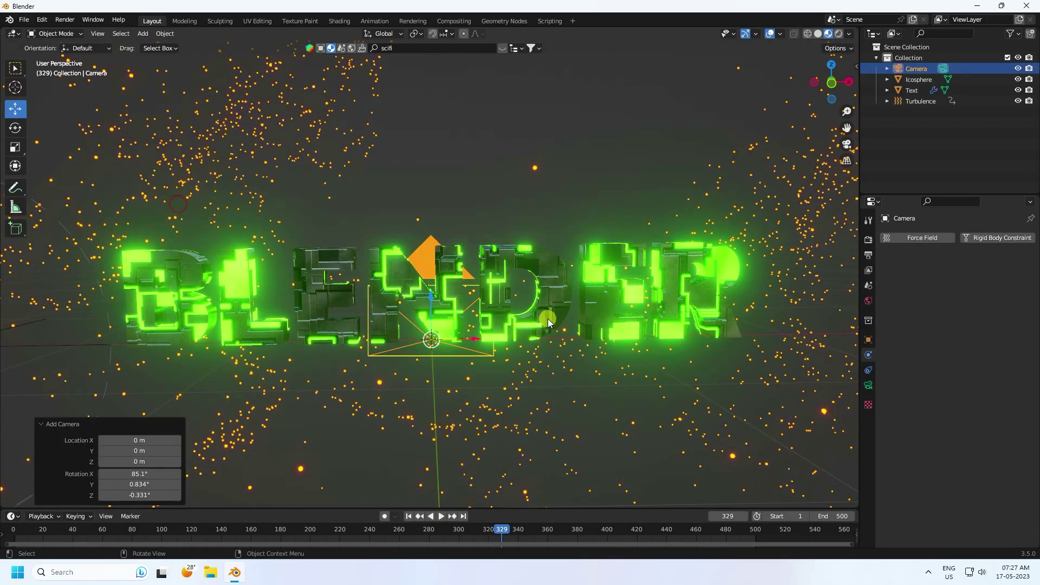
key(ctrl+alt+KP_0)
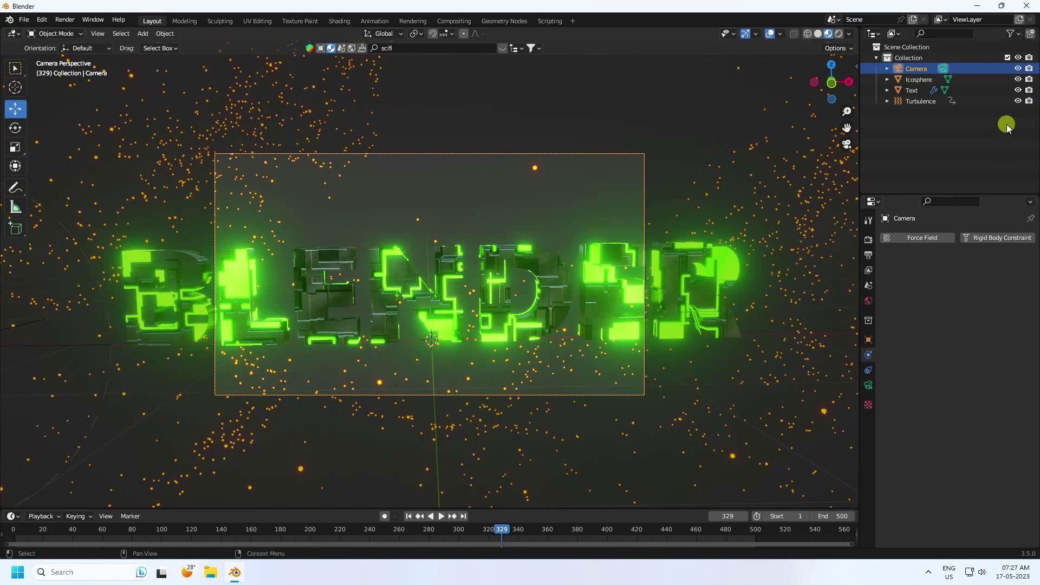
click(868, 341)
Set the camera's rotation to X 90°, Y 0°, Z 0°
click(970, 305)
text(9)
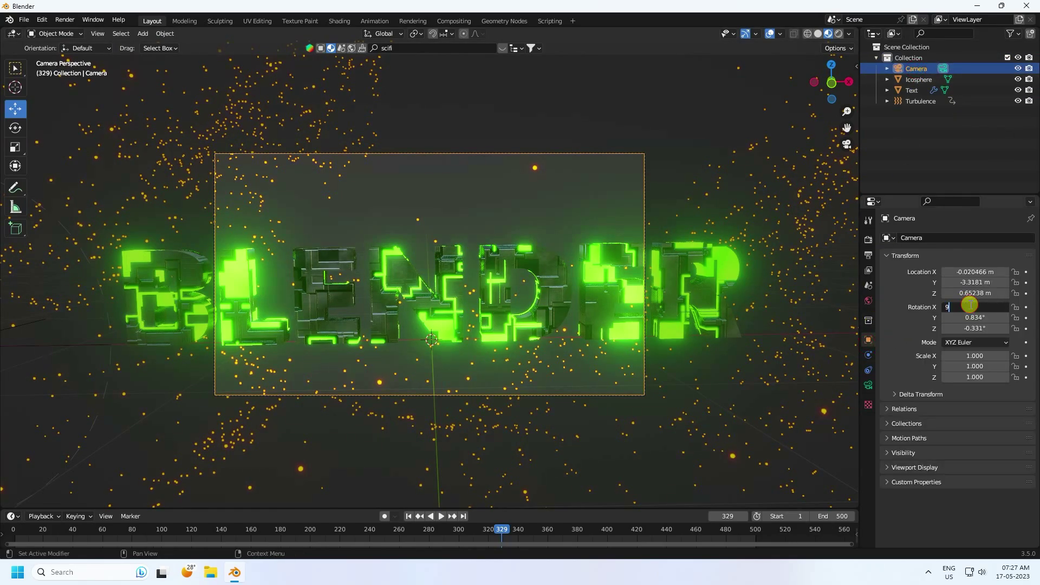
text(0)
key(Tab)
text(0)
key(Tab)
text(0)
key(Return)
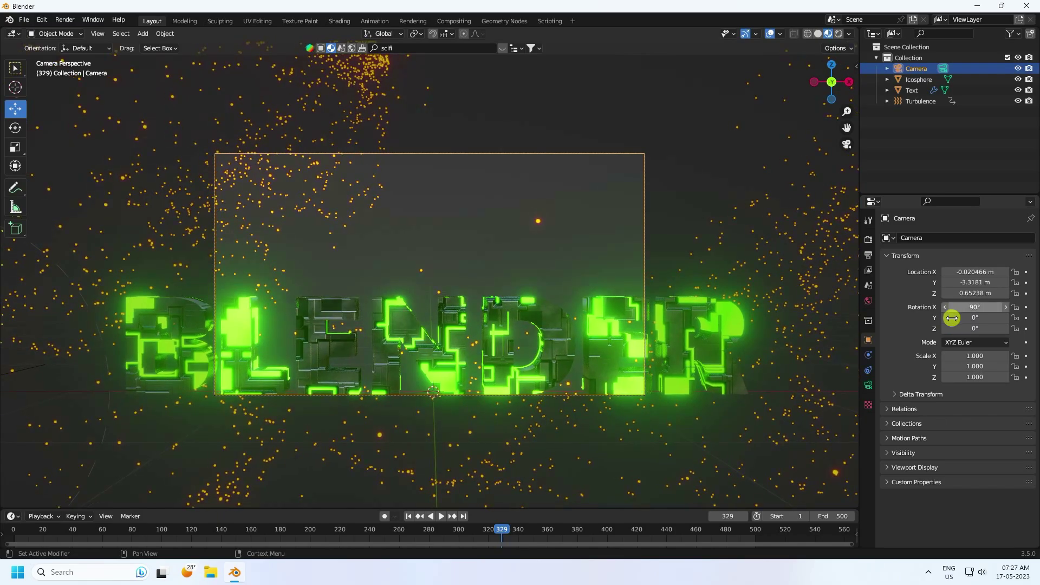
Position the camera at X 0 m, Z 0.27 m and Y -6.3781 m facing the text
click(975, 273)
text(0)
key(Tab)
key(Tab)
text(0)
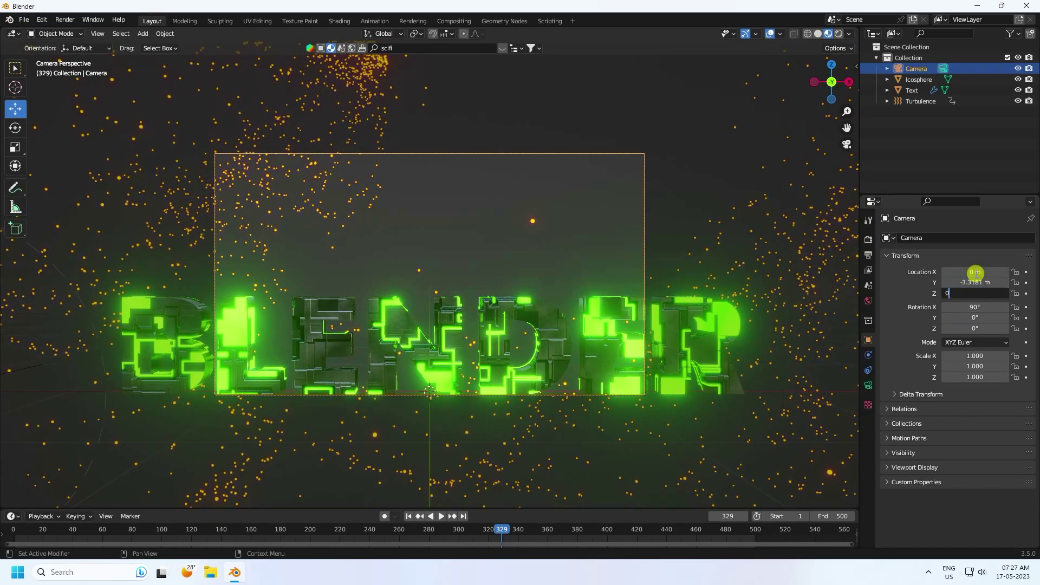
key(Return)
drag(976, 293, 474, 296)
drag(973, 283, 533, 305)
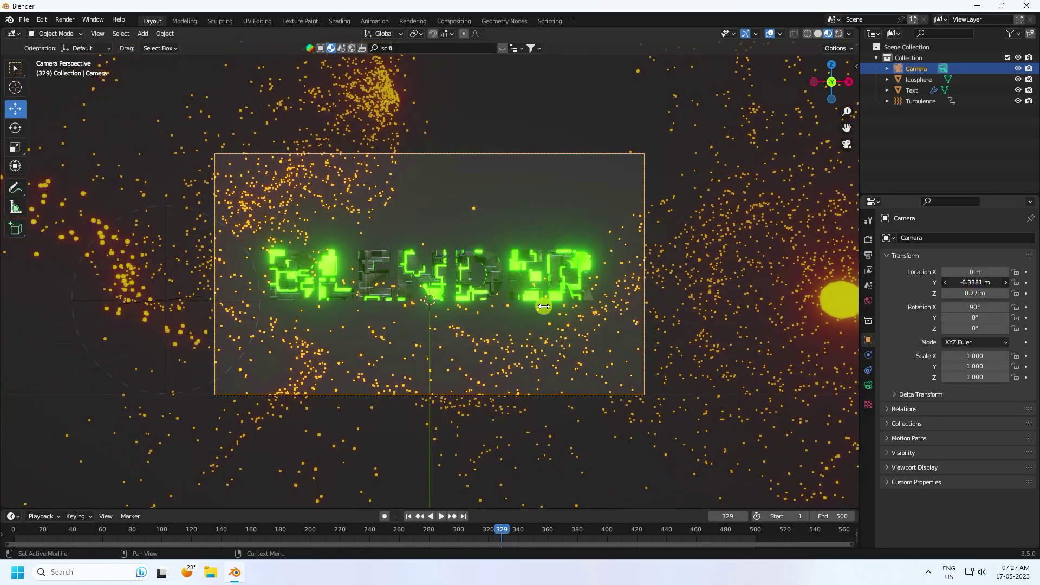
Play the animation through the camera from frame 1, then select the Text object
click(408, 516)
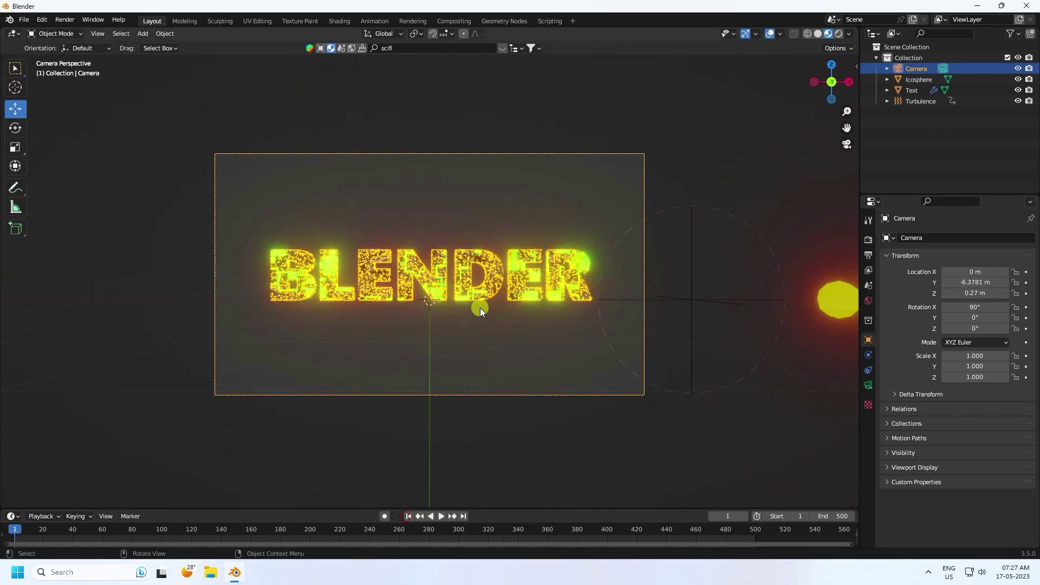
key(Home)
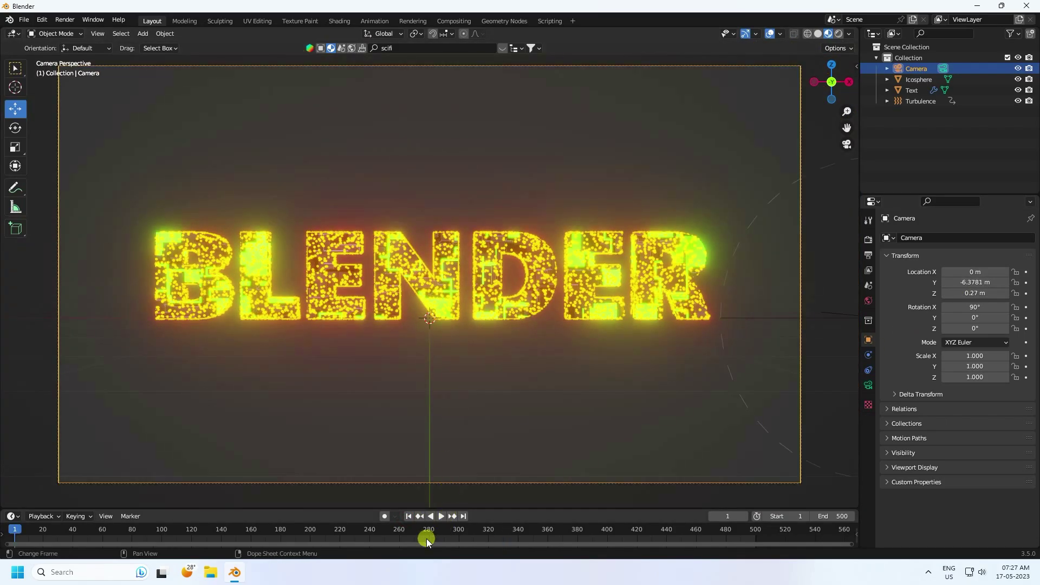
click(440, 516)
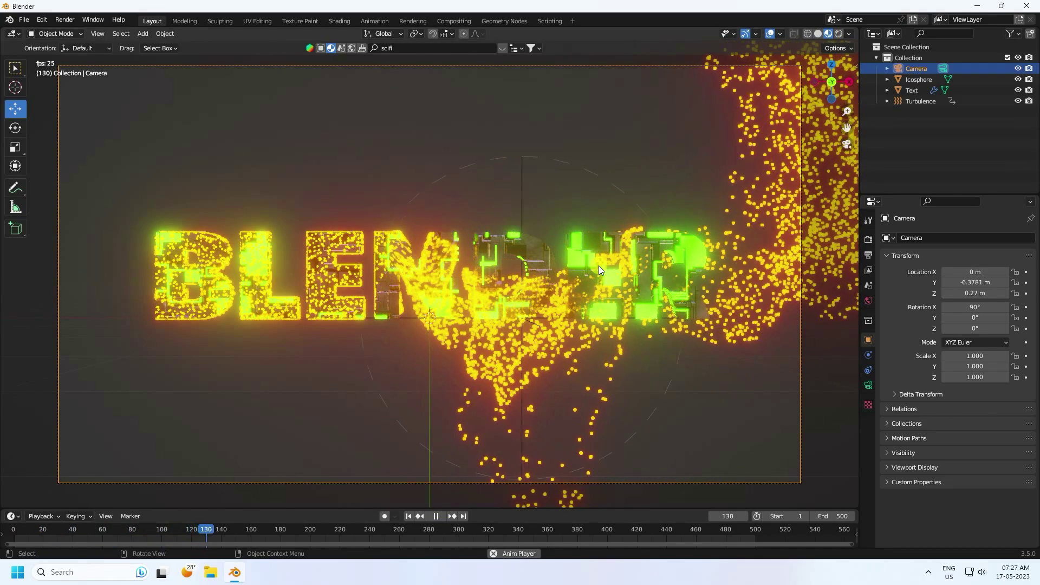
click(440, 517)
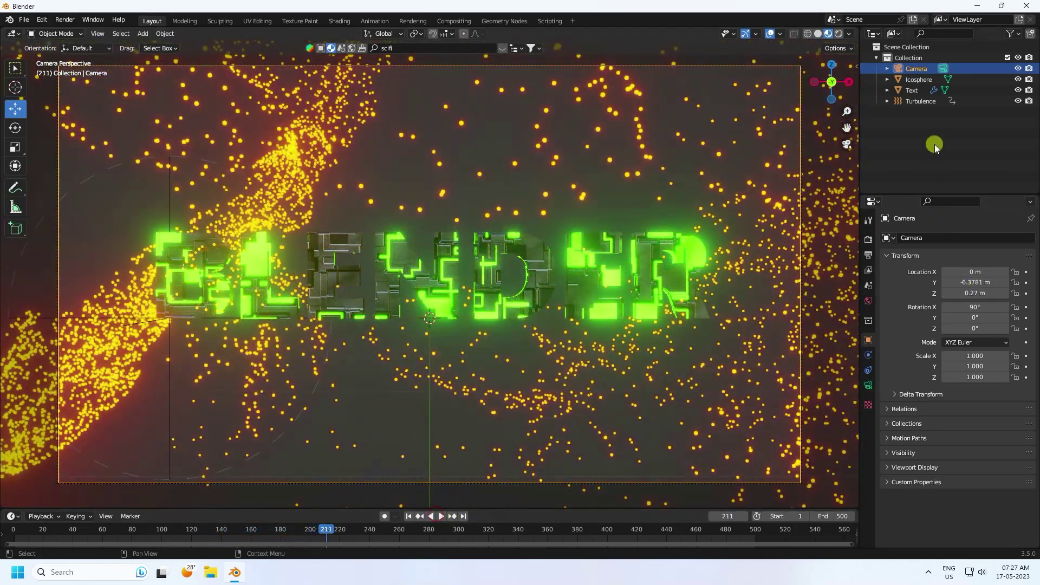
click(914, 90)
Raise the Text particle emission number from 10000 to 40000 and preview the denser stream
click(869, 365)
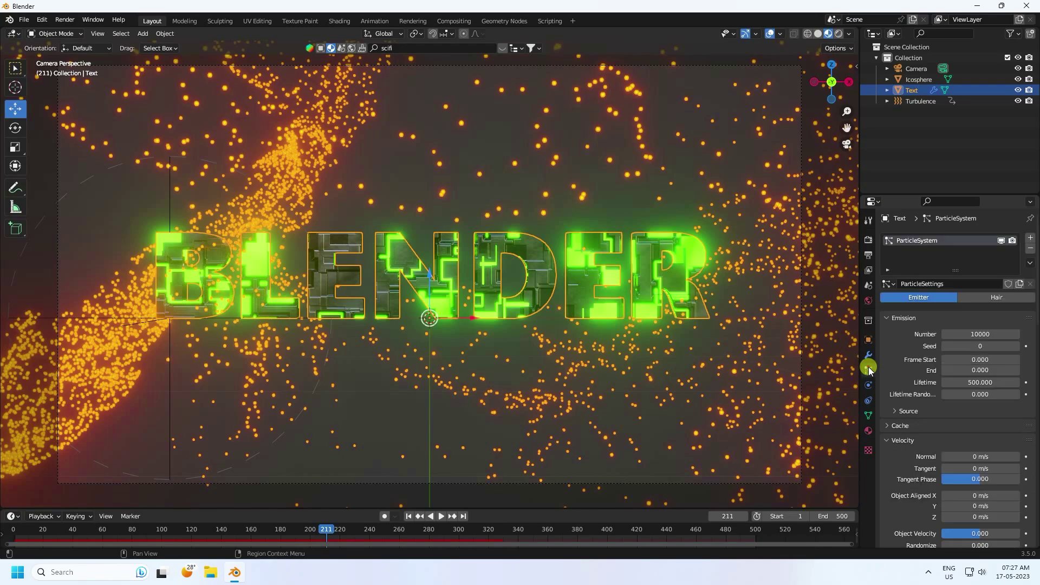
click(971, 334)
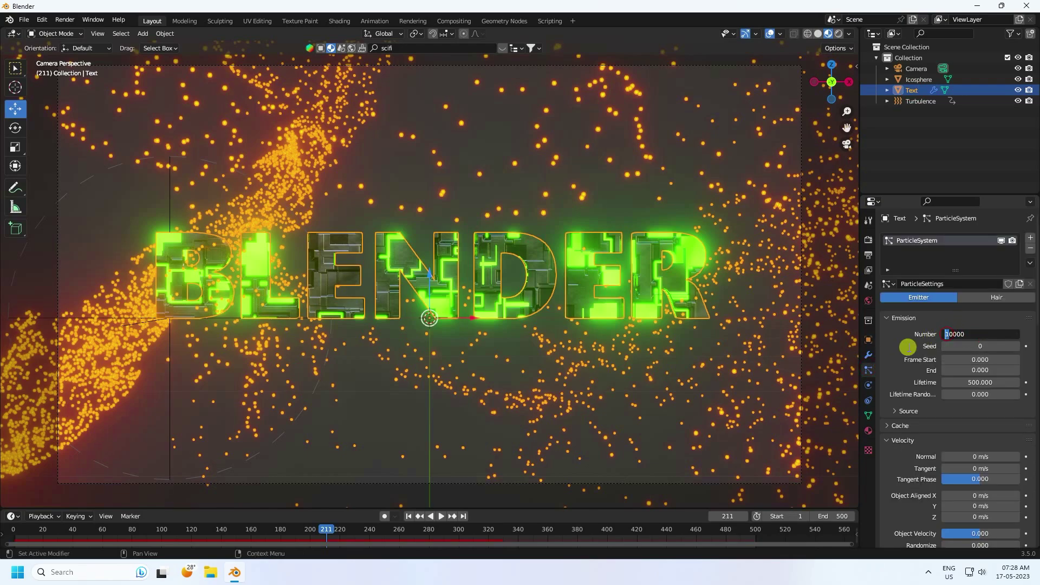
key(Return)
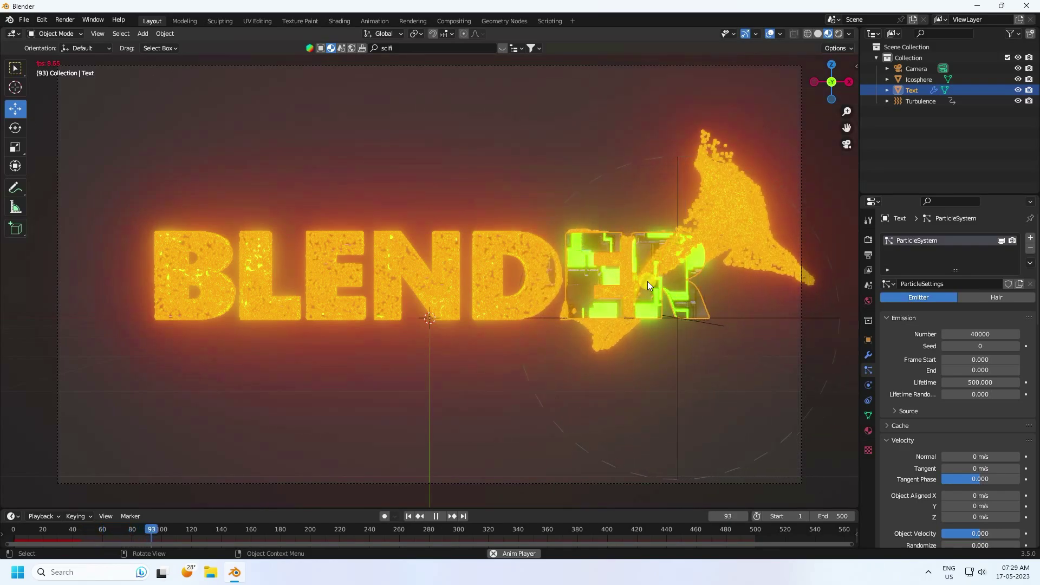
click(947, 128)
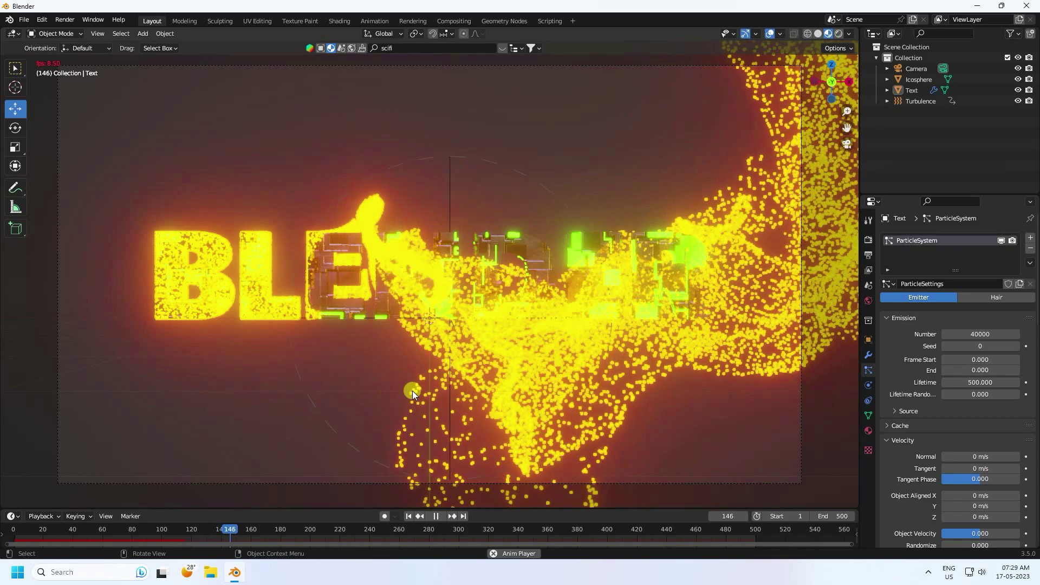
click(436, 516)
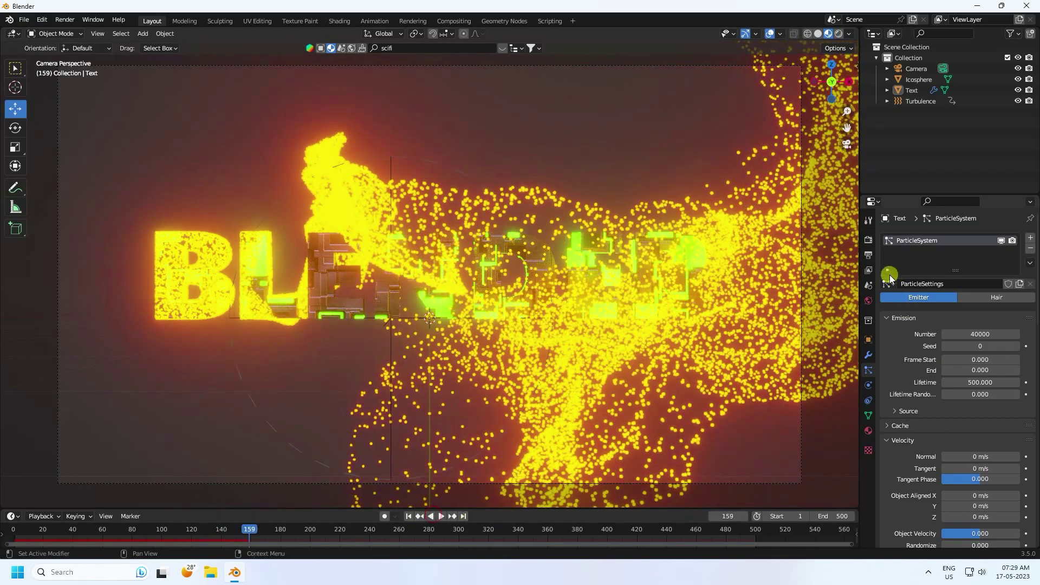
Set the Output frame rate to 30 fps and browse for the render output folder
click(868, 255)
click(962, 337)
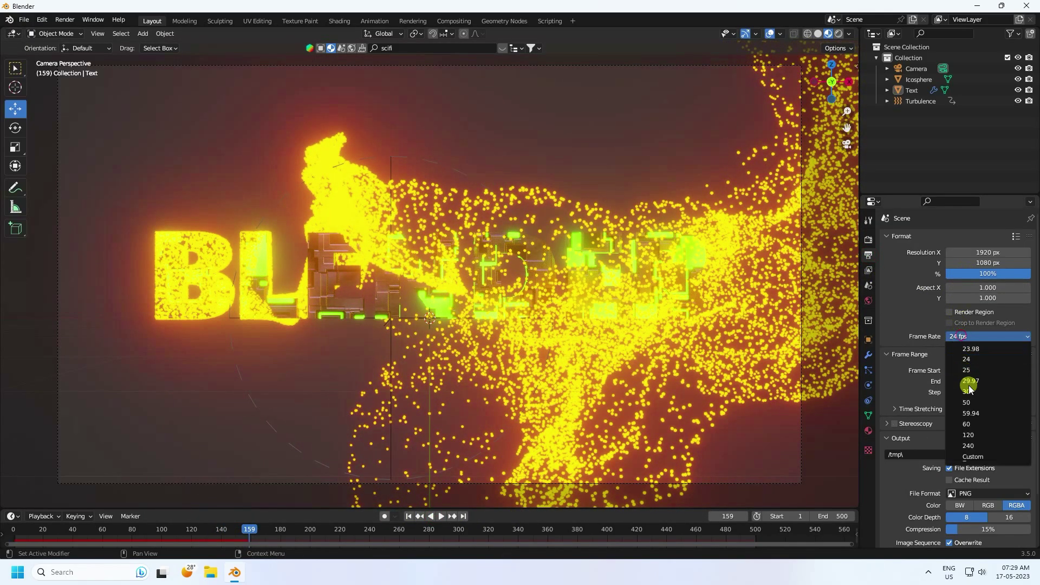
click(973, 392)
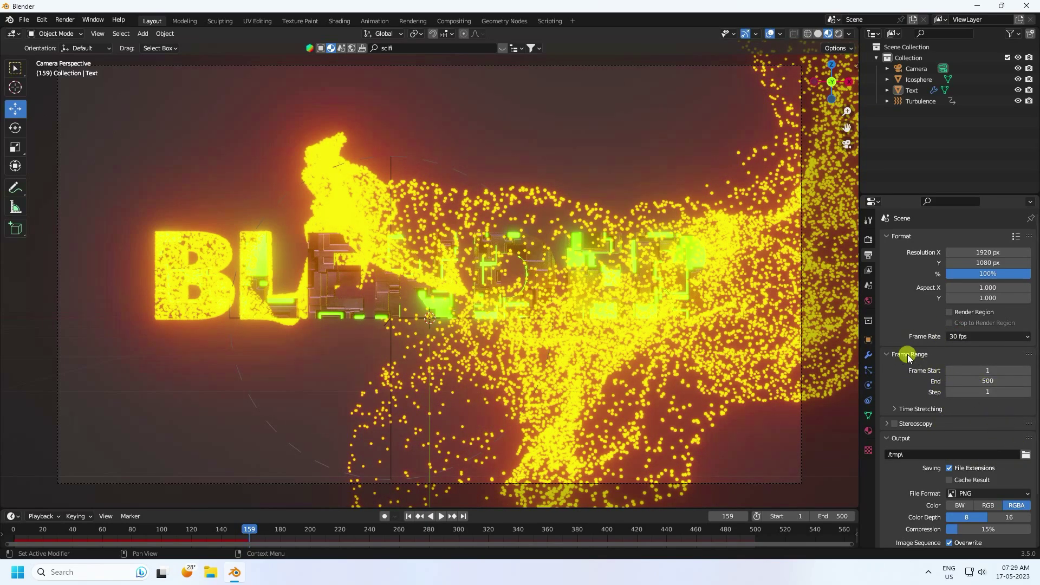
click(1025, 454)
Create a Desktop folder named r and save renders into it with file name 1
click(197, 239)
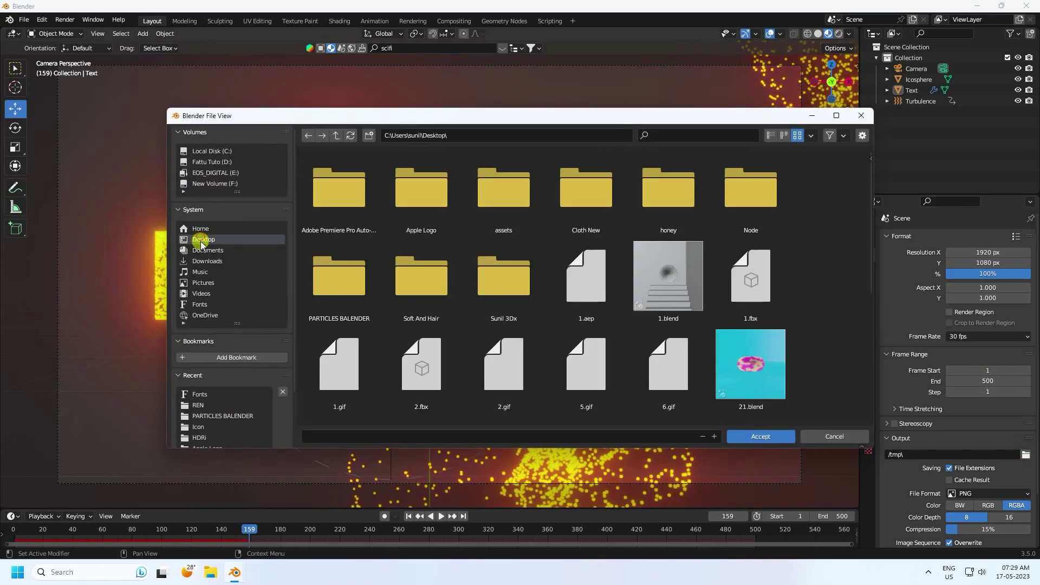
right_click(458, 247)
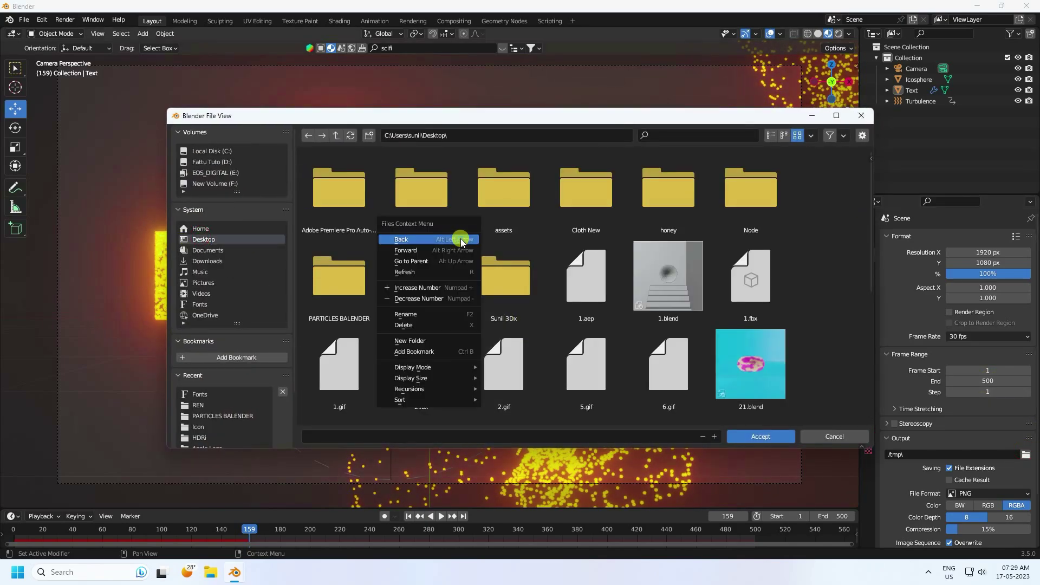
click(425, 342)
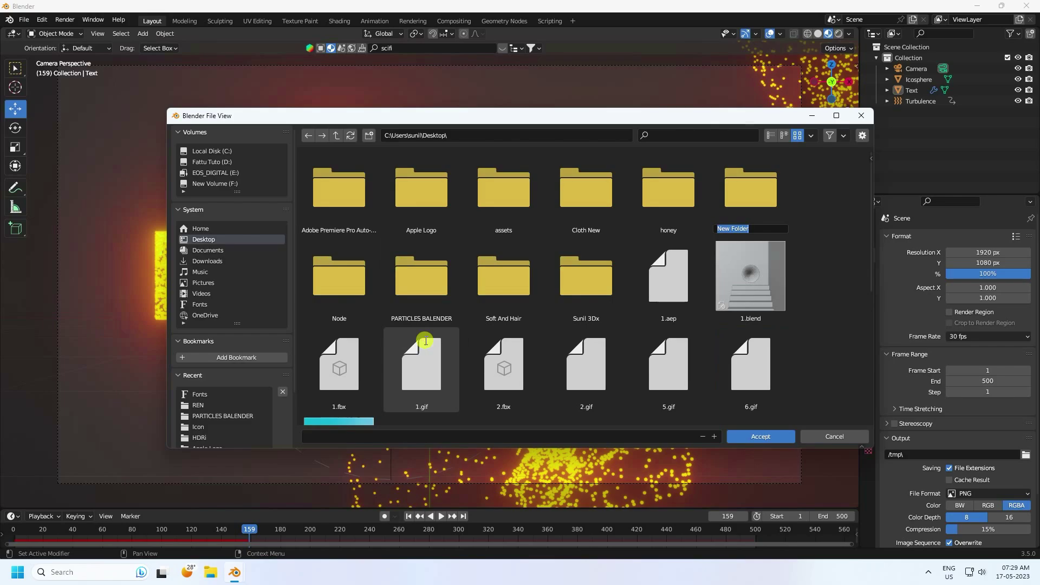
key(Return)
double_click(423, 302)
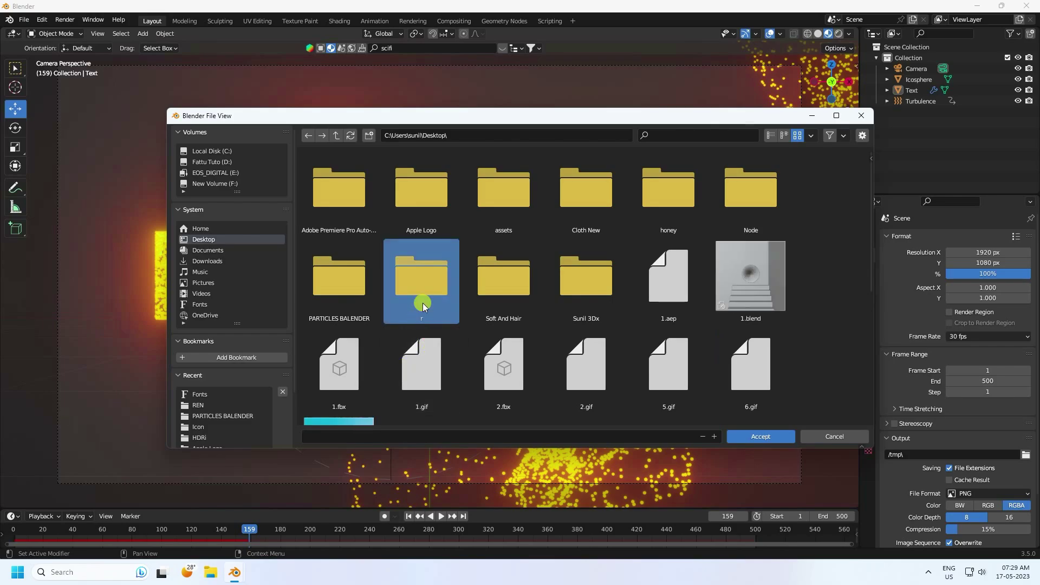
click(412, 440)
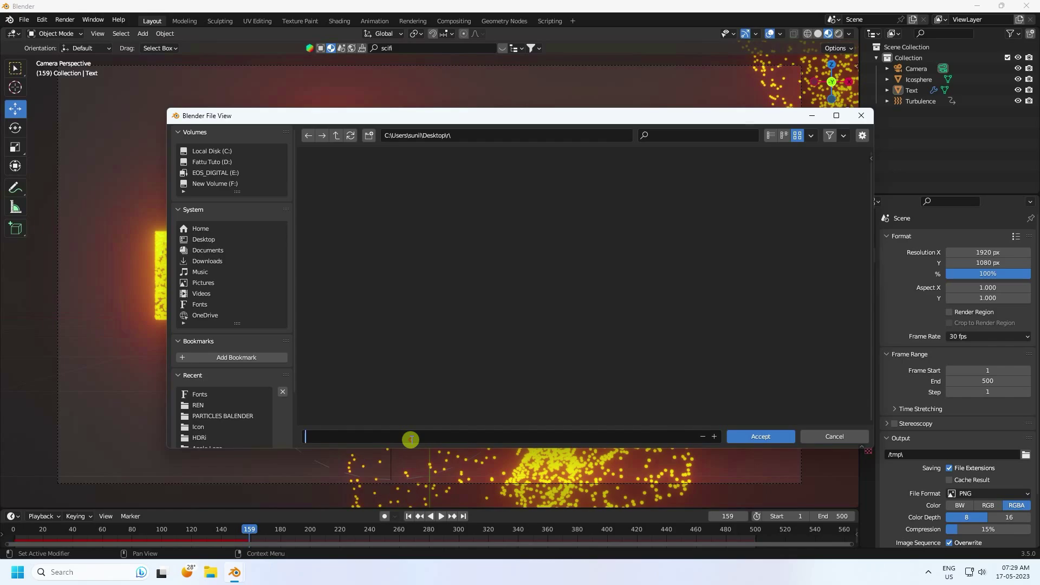
text(1)
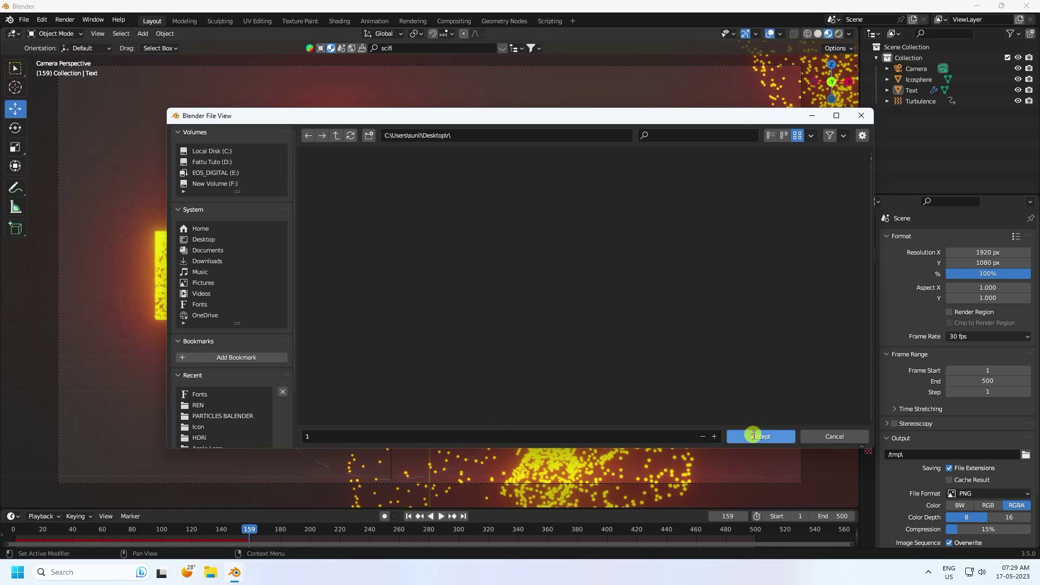
click(759, 436)
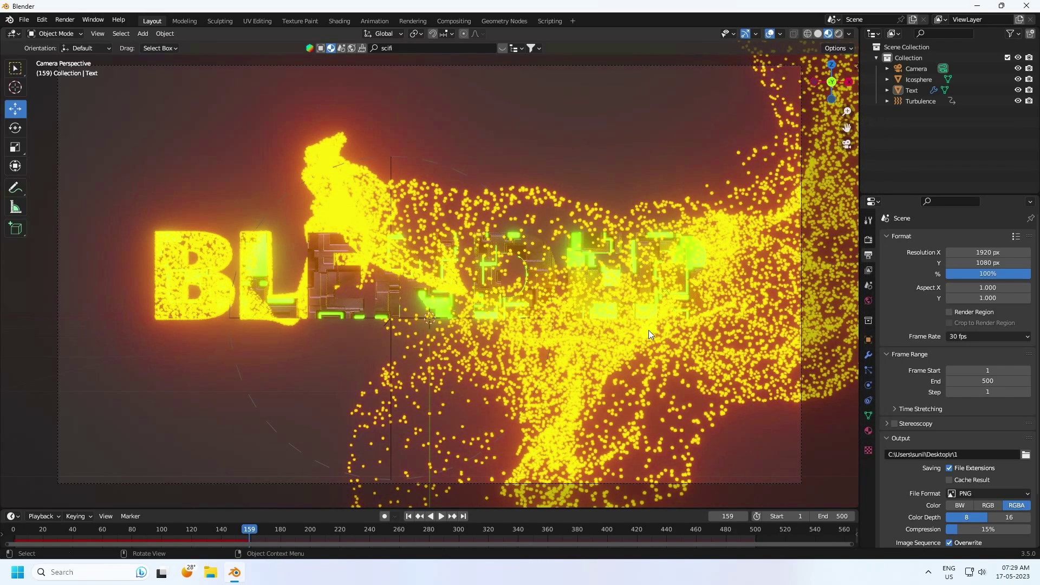
Darken the World background colour to near black (value 0.051) and view it rendered
click(868, 301)
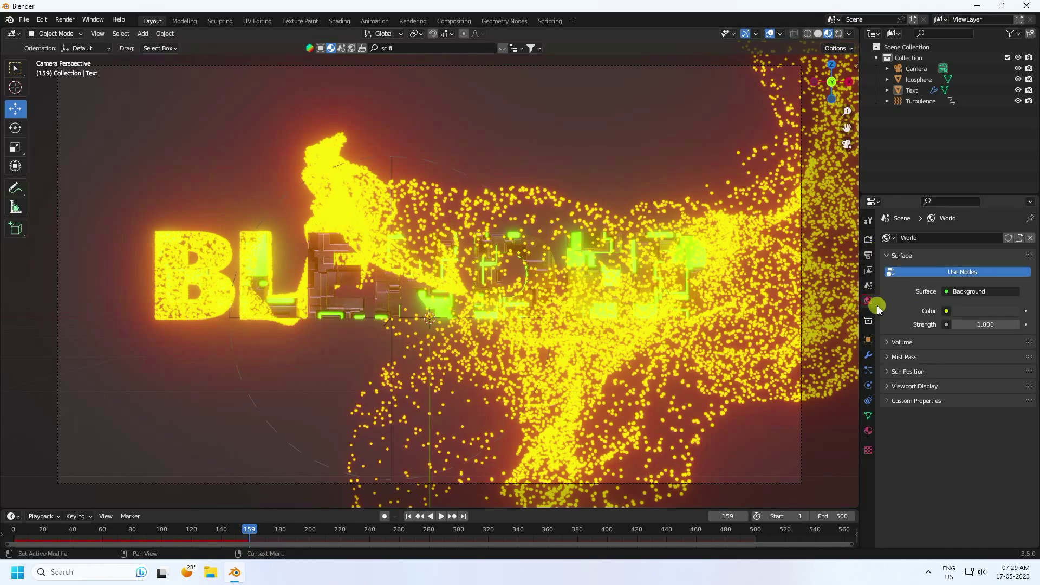
click(968, 311)
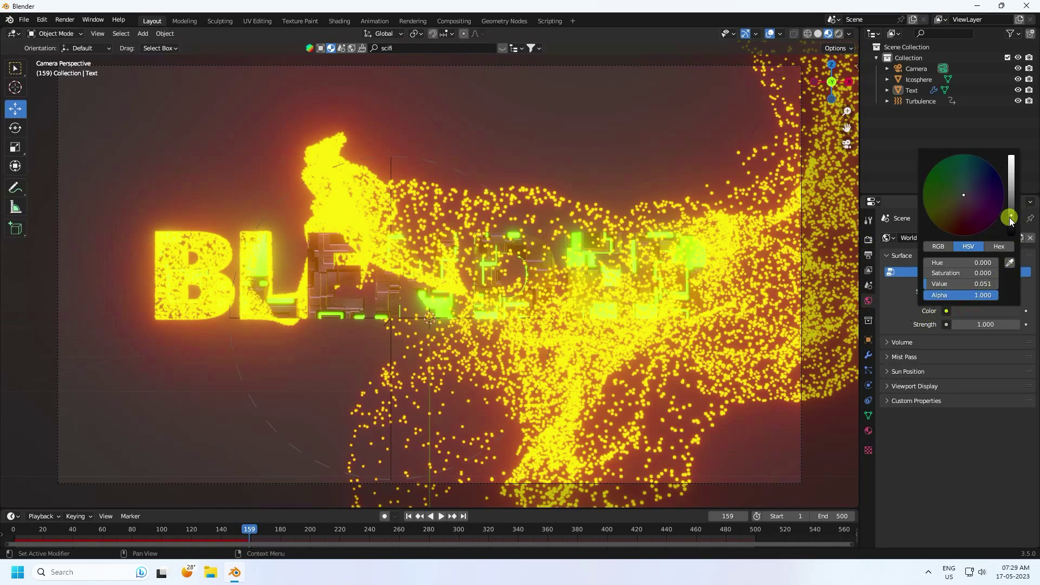
drag(1011, 222, 1011, 234)
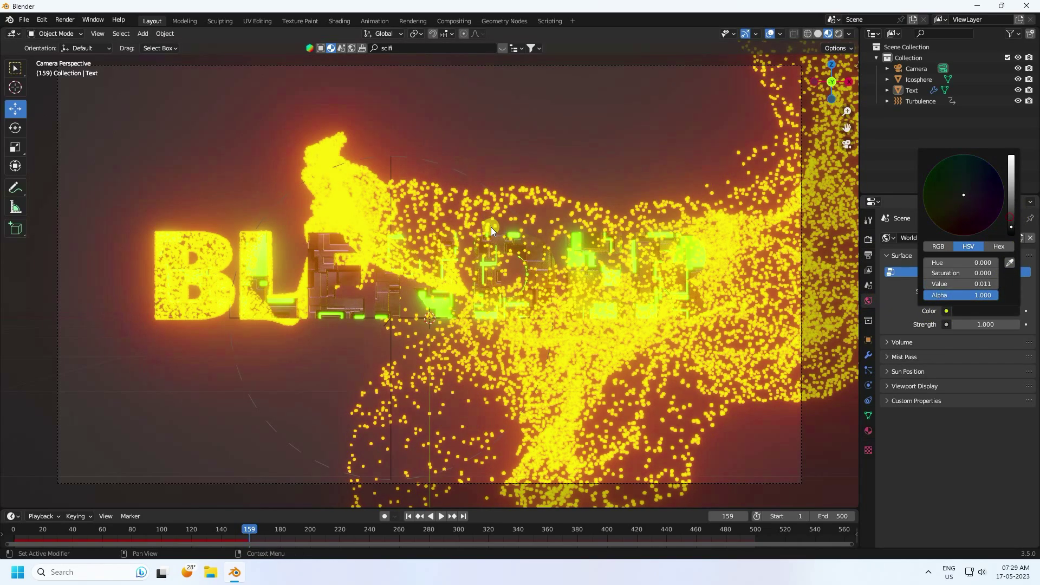
click(838, 33)
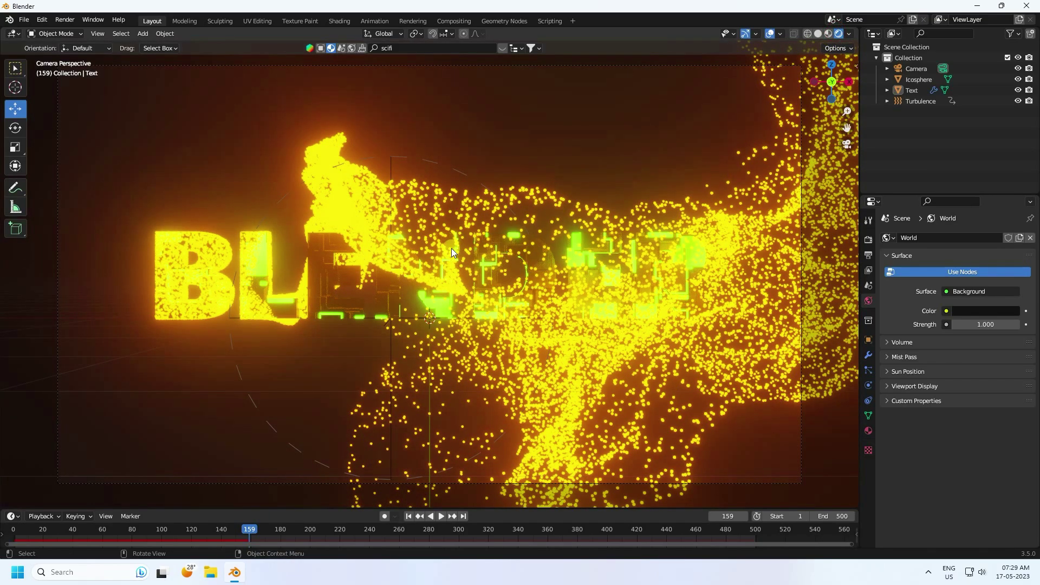
Add an area light and raise it above the BLENDER text
click(819, 35)
mouse_move(539, 262)
middle_down()
mouse_move(476, 274)
mouse_move(534, 294)
mouse_move(514, 292)
middle_up()
click(142, 33)
mouse_move(181, 183)
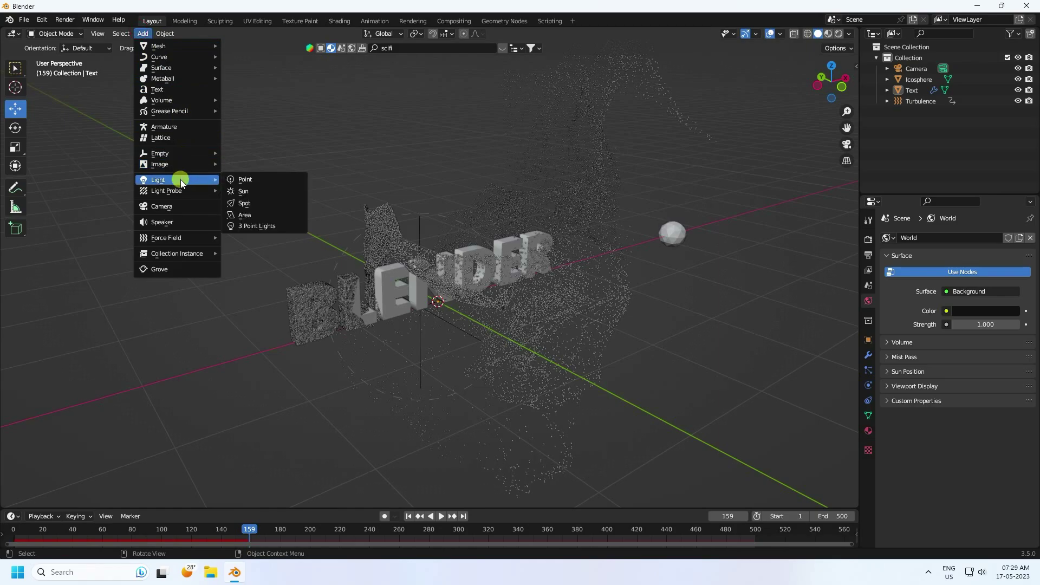
click(244, 215)
middle_drag(464, 299, 437, 268)
drag(436, 268, 436, 114)
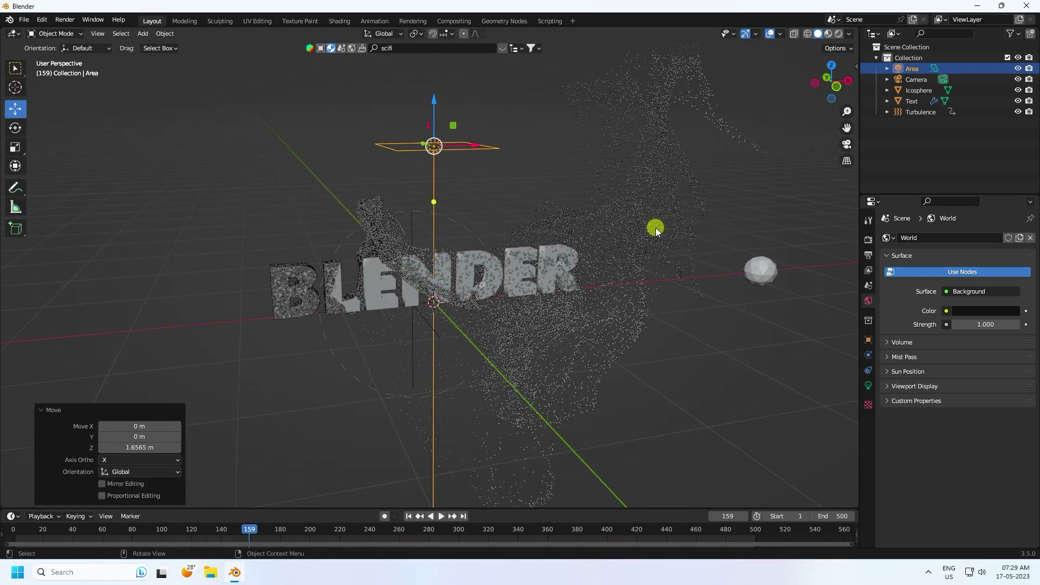
Give the area light a 2 m size and 100 W power, lifting it slightly higher
click(868, 385)
click(982, 381)
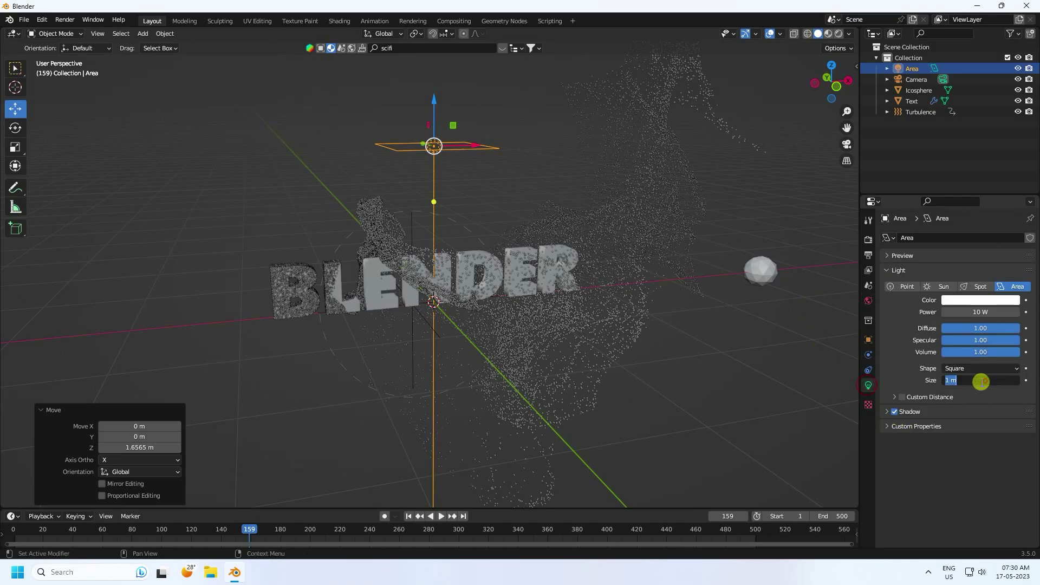
text(2)
key(Return)
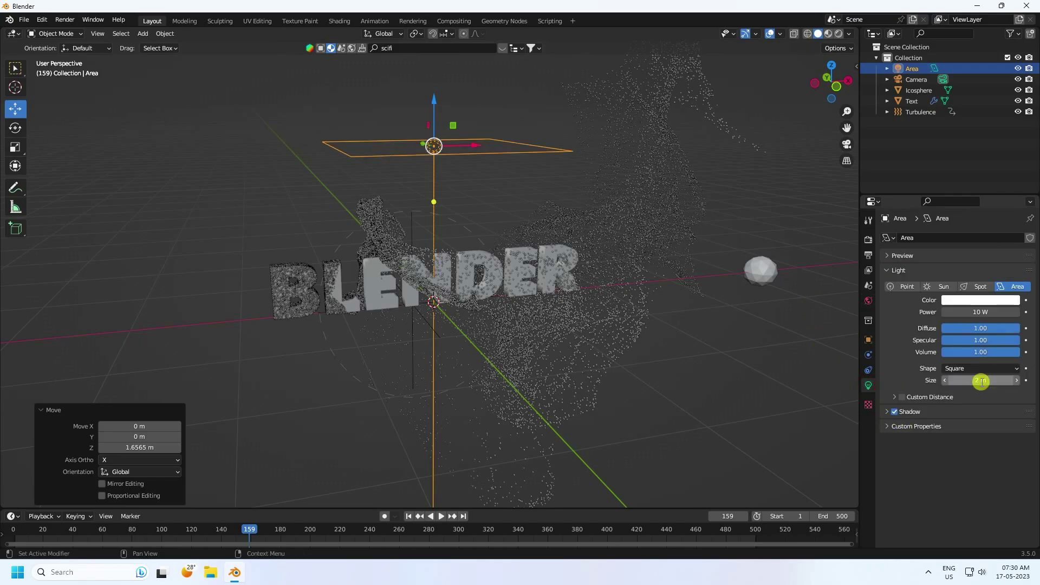
click(982, 313)
key(Return)
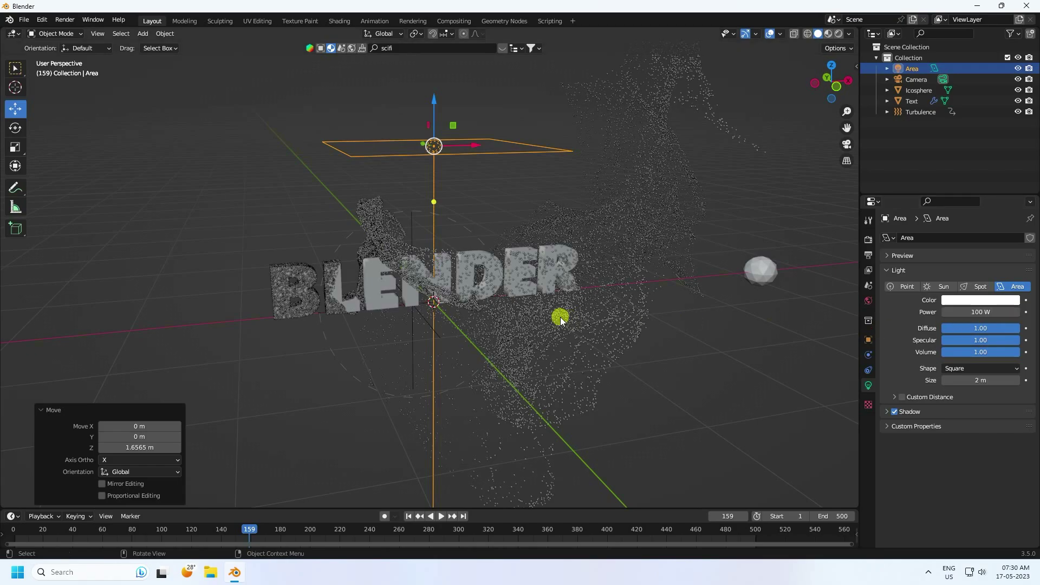
drag(424, 103, 434, 76)
Check the lighting through the camera in Rendered shading, then return to solid view
key(KP_0)
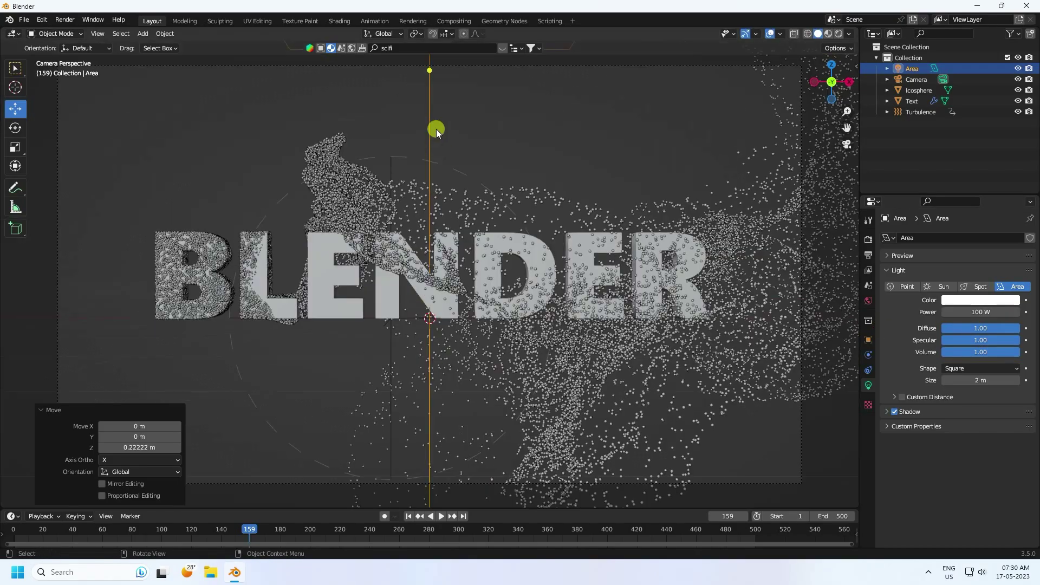
click(839, 34)
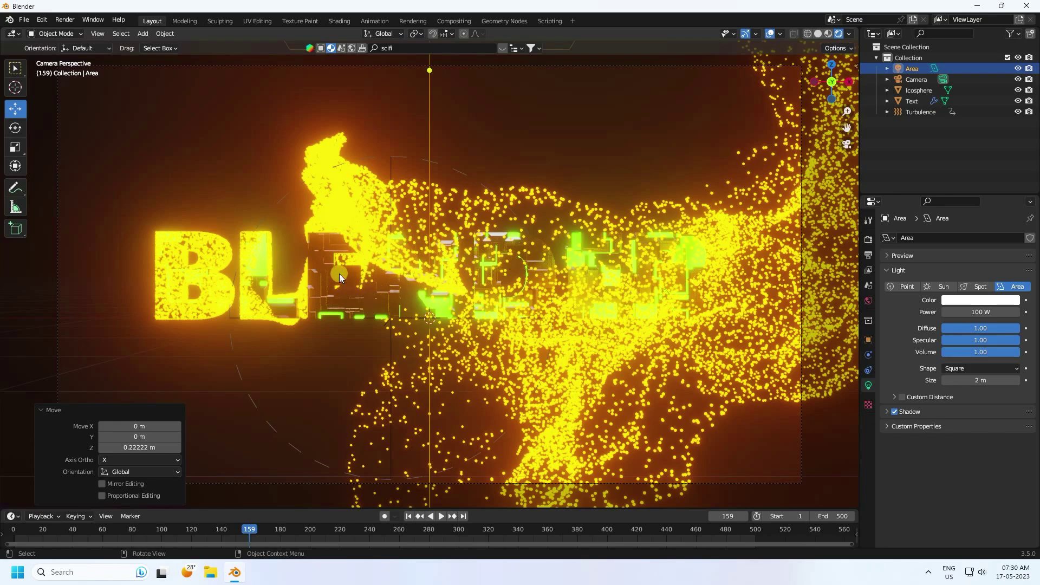
middle_drag(340, 275, 428, 304)
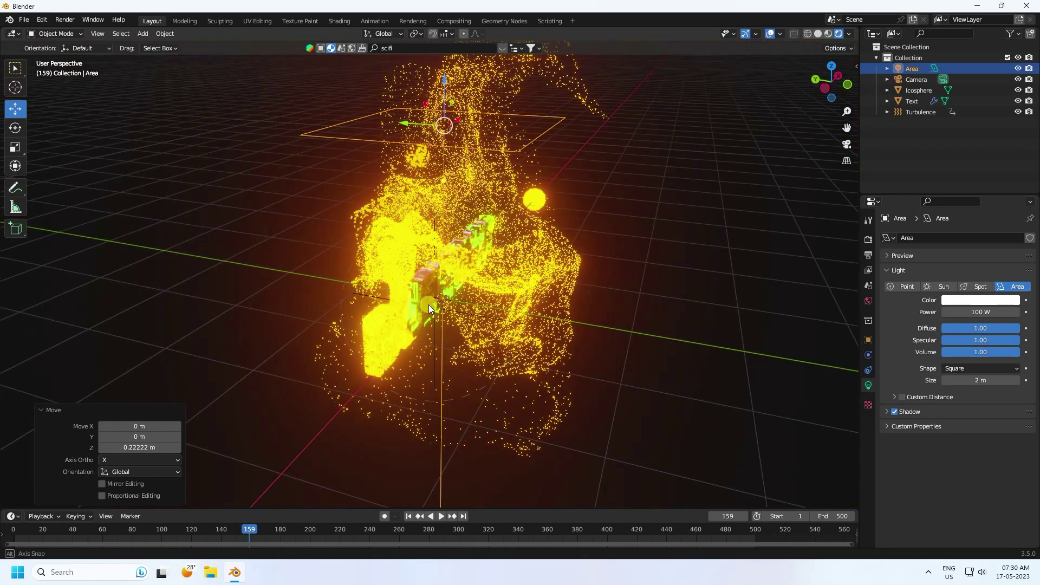
click(818, 34)
mouse_move(507, 225)
middle_down()
mouse_move(481, 223)
mouse_move(302, 109)
middle_up()
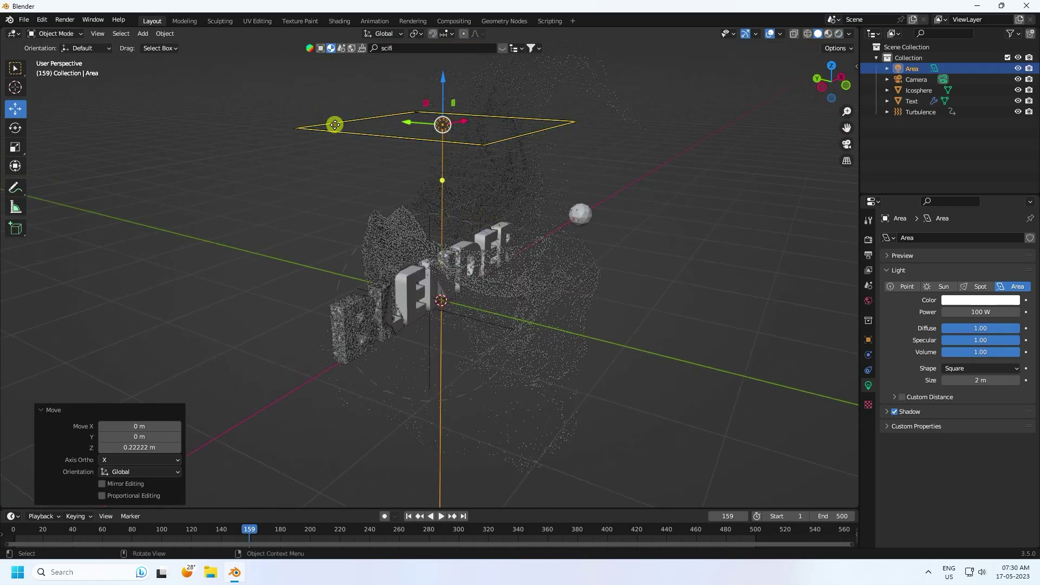
Duplicate the area light as Area.001 and move it along Y and down on Z
key(ctrl+c)
key(ctrl+v)
middle_drag(448, 221, 447, 207)
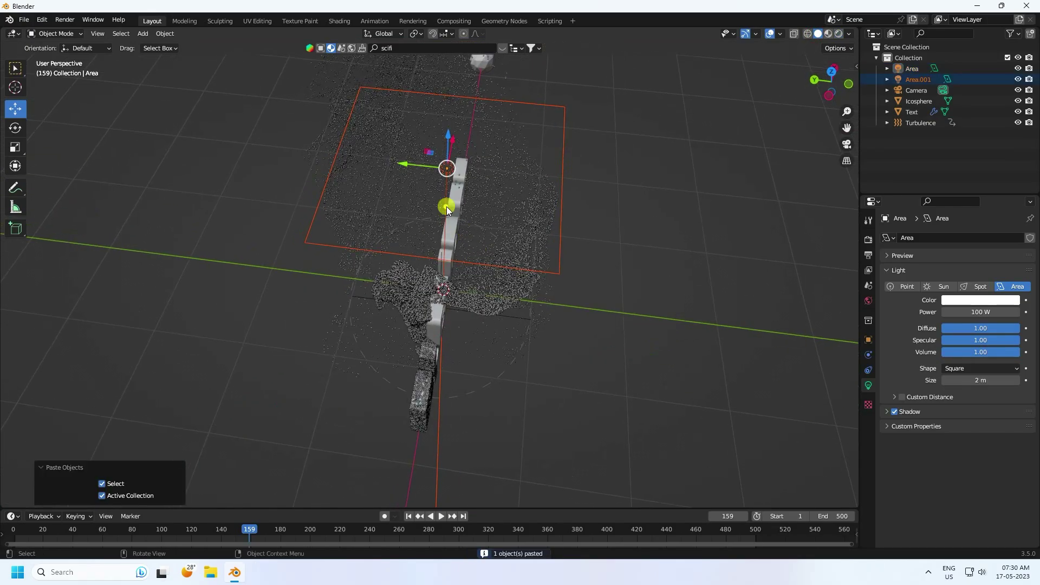
drag(405, 165, 657, 238)
middle_drag(657, 238, 617, 185)
drag(617, 184, 608, 259)
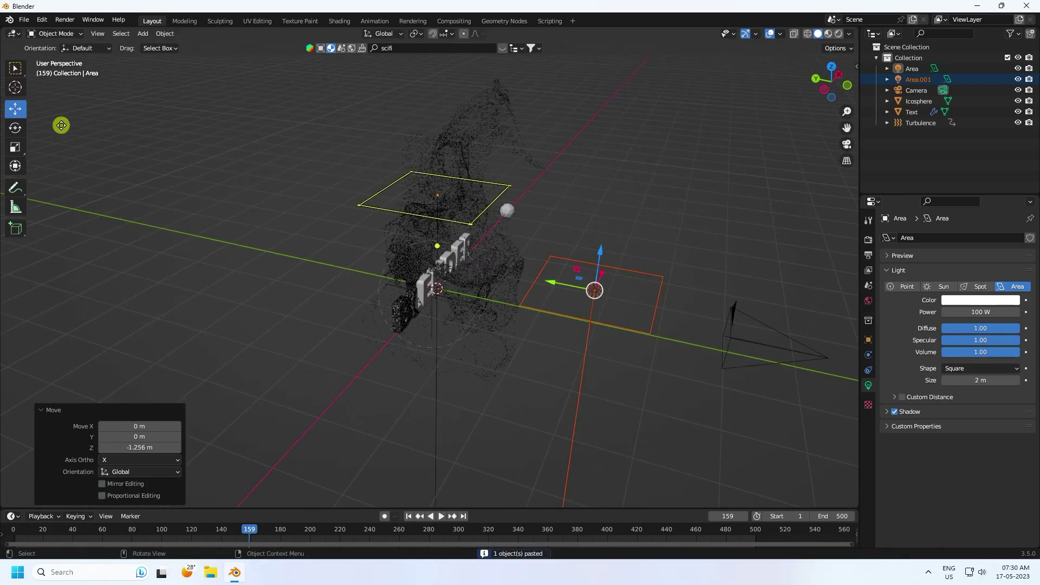
Rotate the duplicate light exactly 90° about the X axis
click(15, 128)
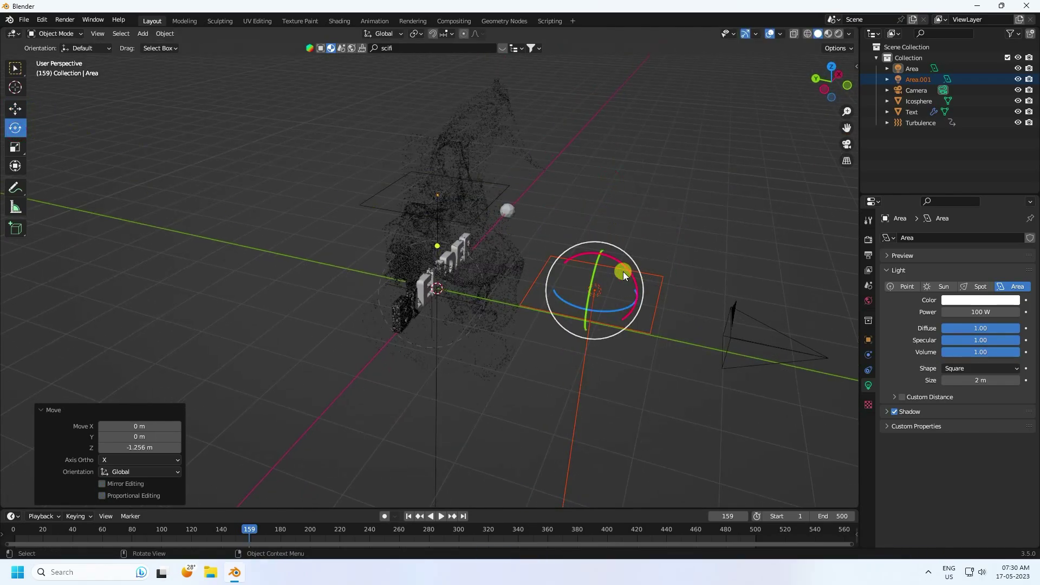
drag(624, 270, 646, 352)
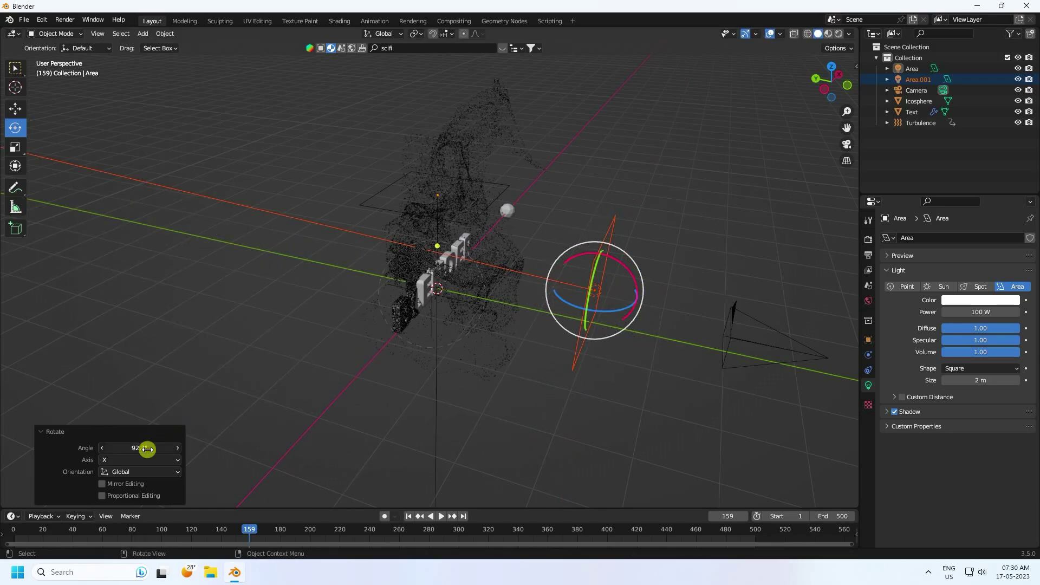
click(147, 449)
key(Return)
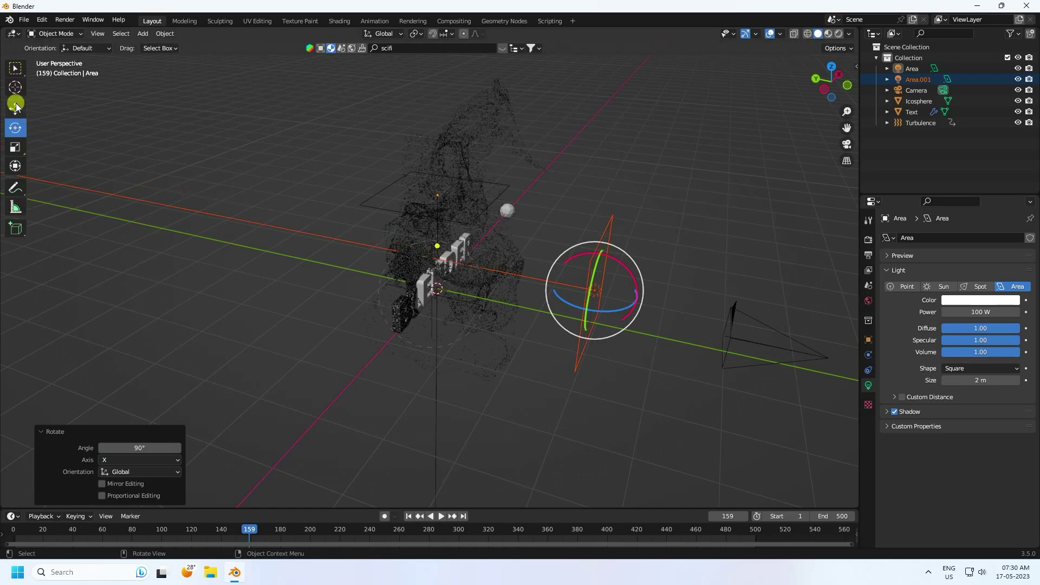
Position the upright light in front of the text and check it through the camera
click(15, 109)
middle_drag(692, 420, 633, 391)
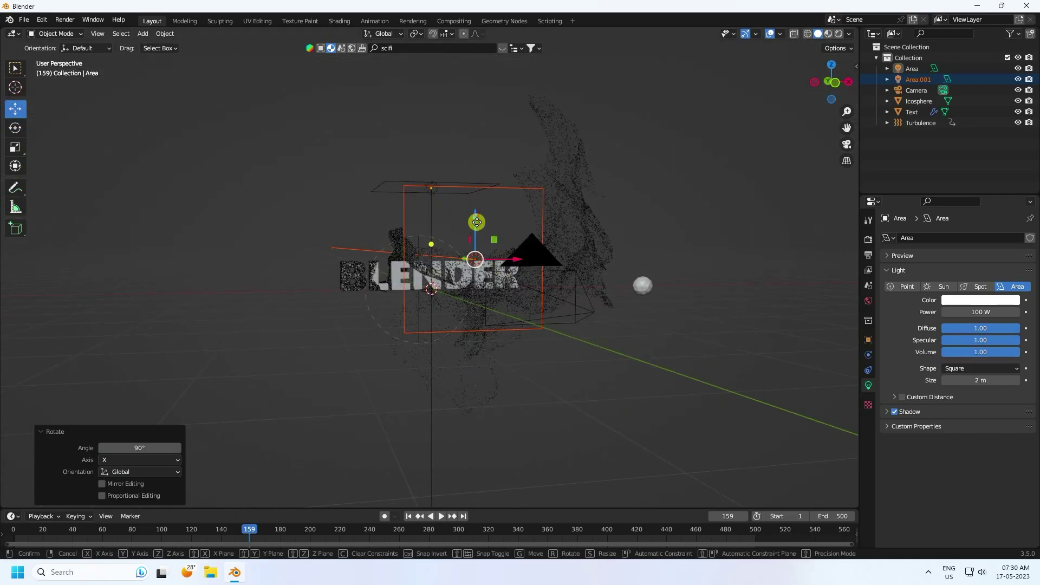
drag(474, 216, 522, 363)
middle_drag(523, 363, 536, 311)
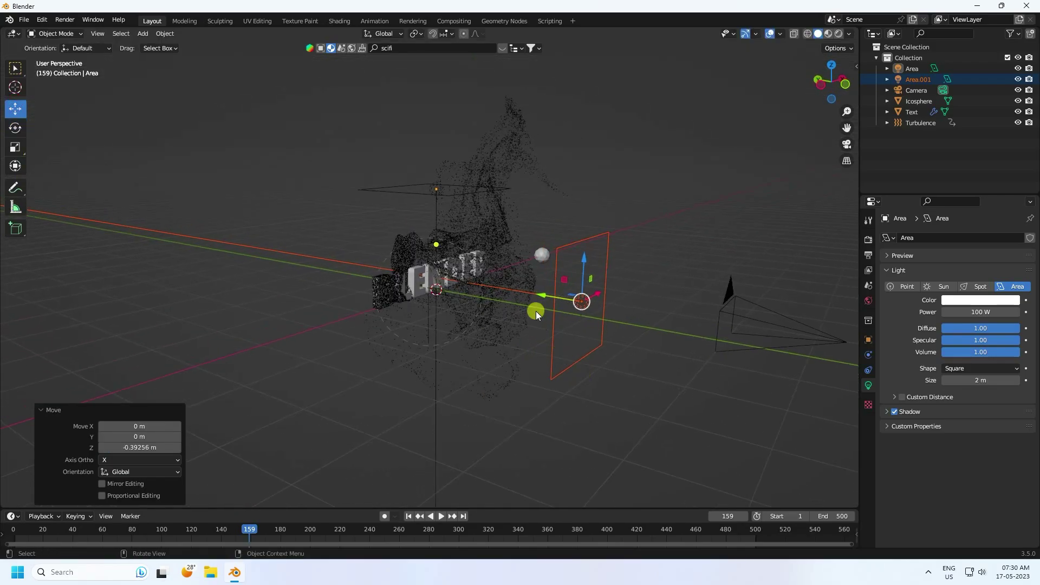
drag(550, 297, 556, 298)
key(KP_0)
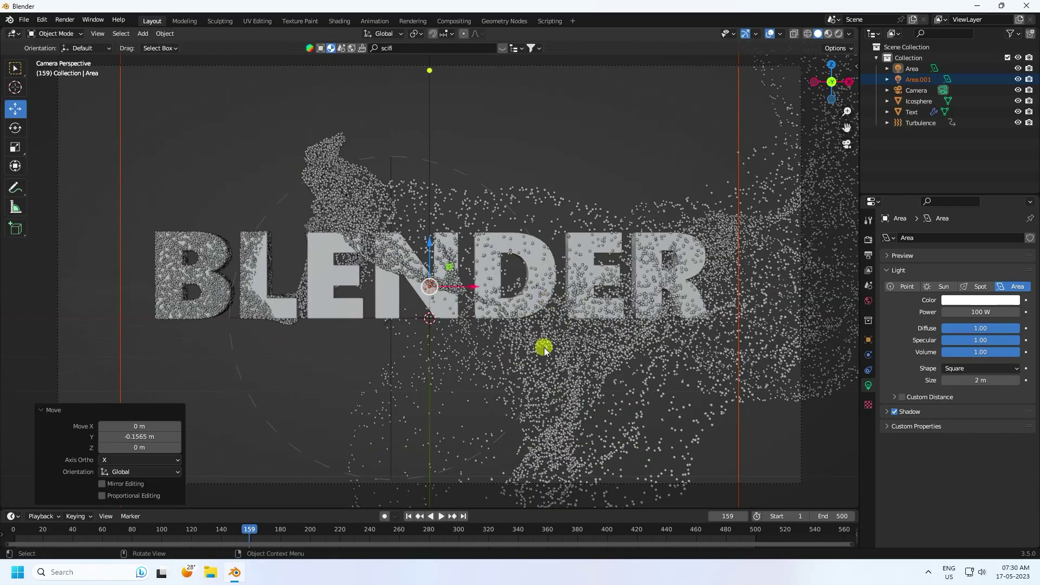
Switch the viewport to Rendered shading and set Area.001's power to 30 W
click(838, 35)
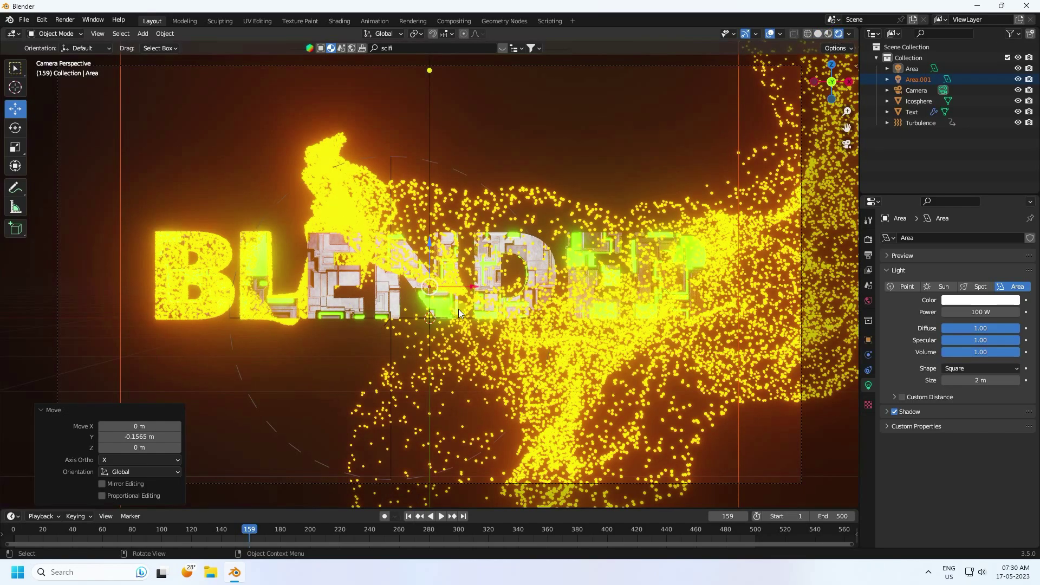
click(915, 80)
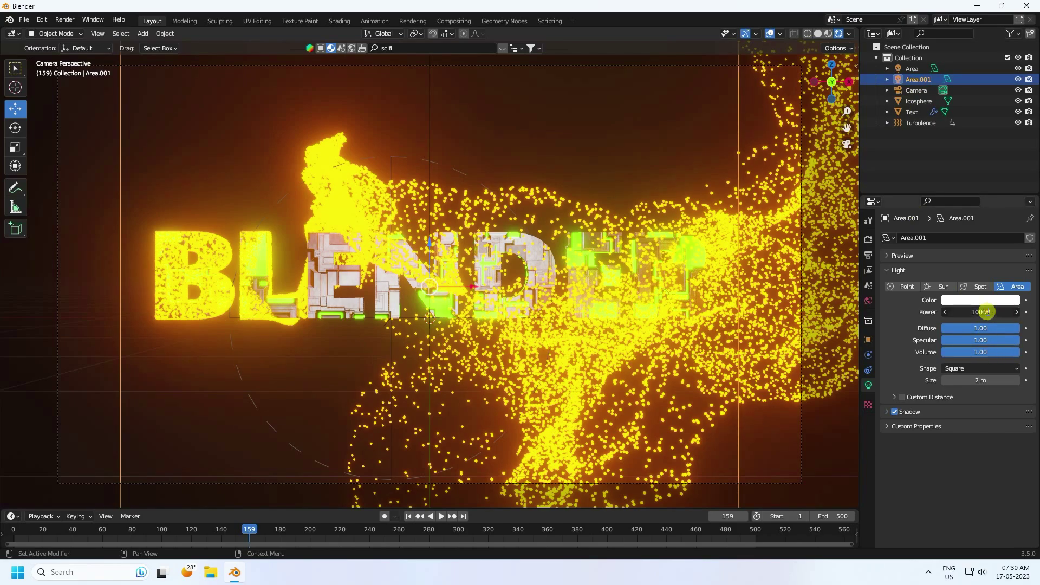
key(Return)
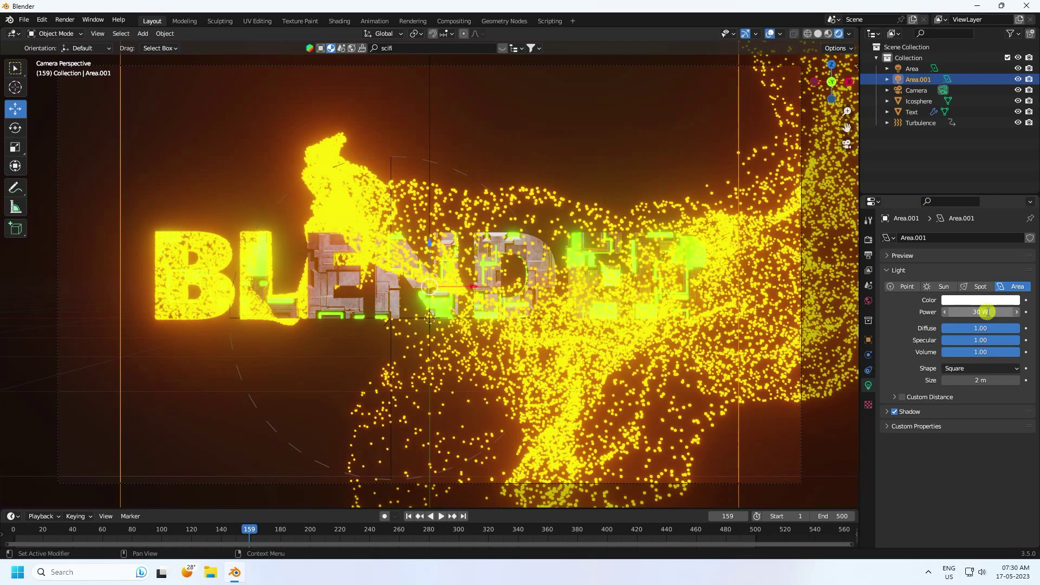
Lower Area.001's power to 10 W, then to 15 W, and play the animation
click(983, 311)
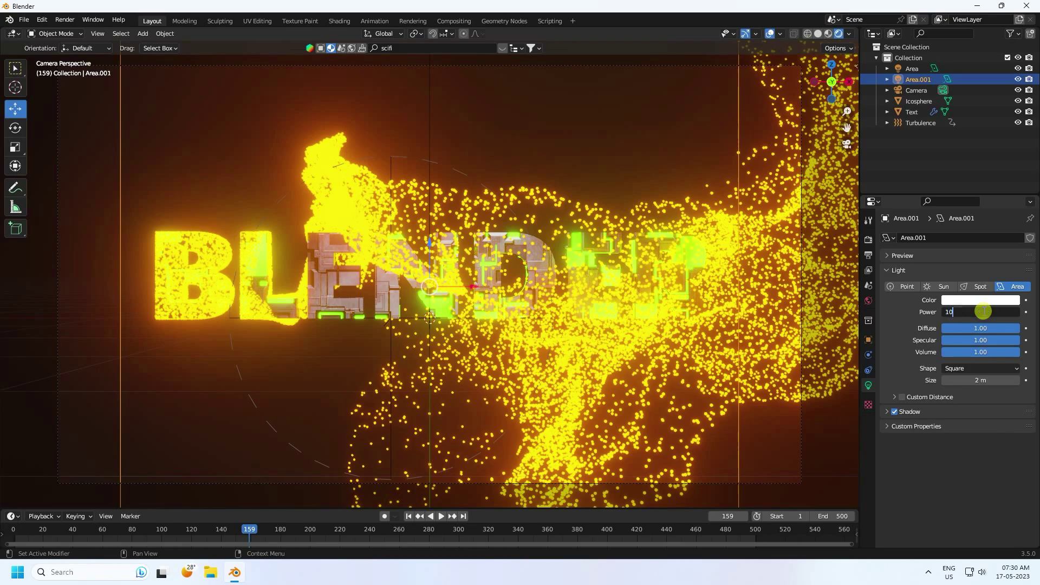
key(Return)
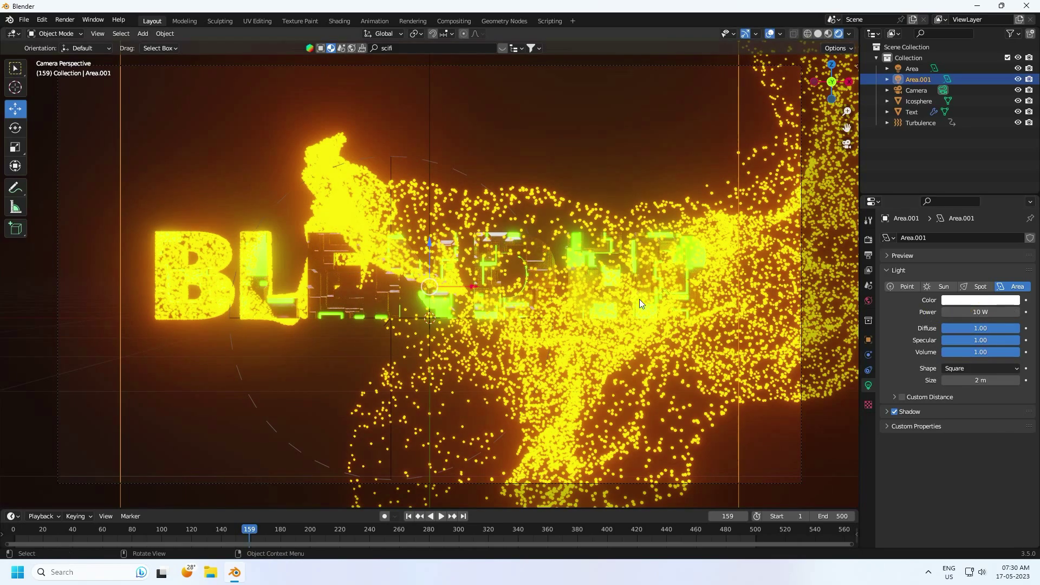
click(980, 311)
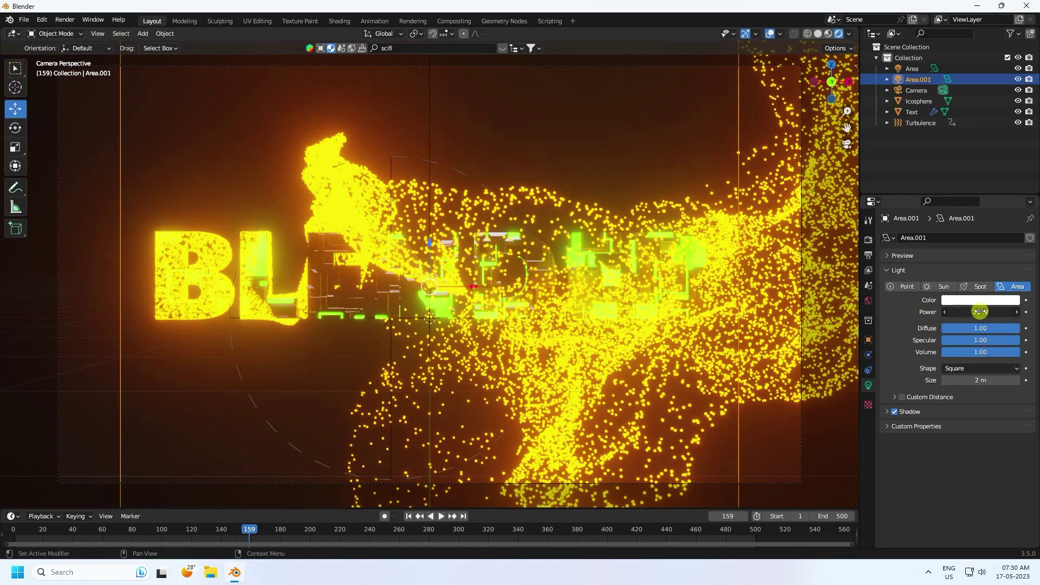
text(15)
key(Return)
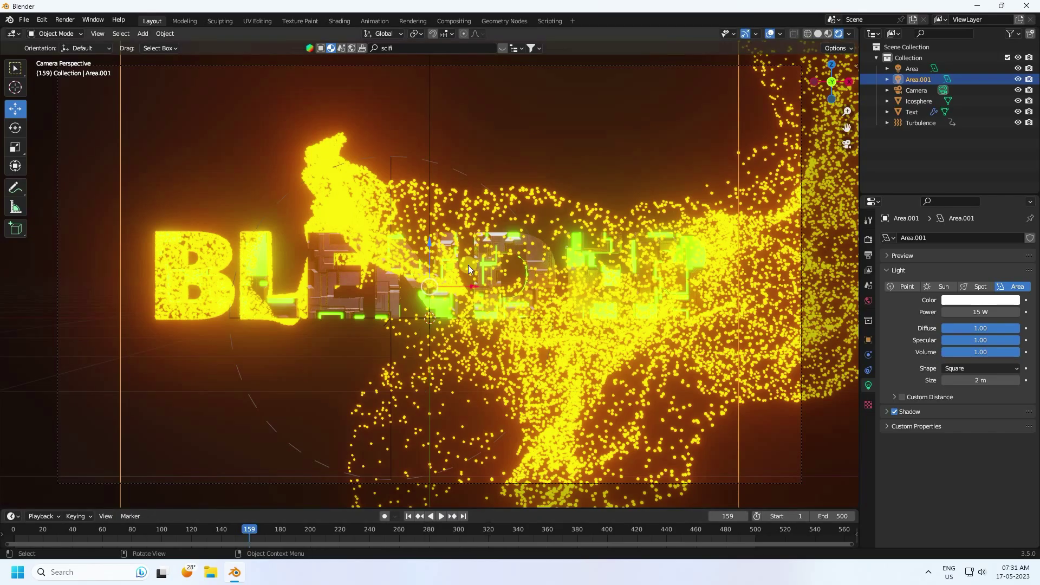
click(442, 516)
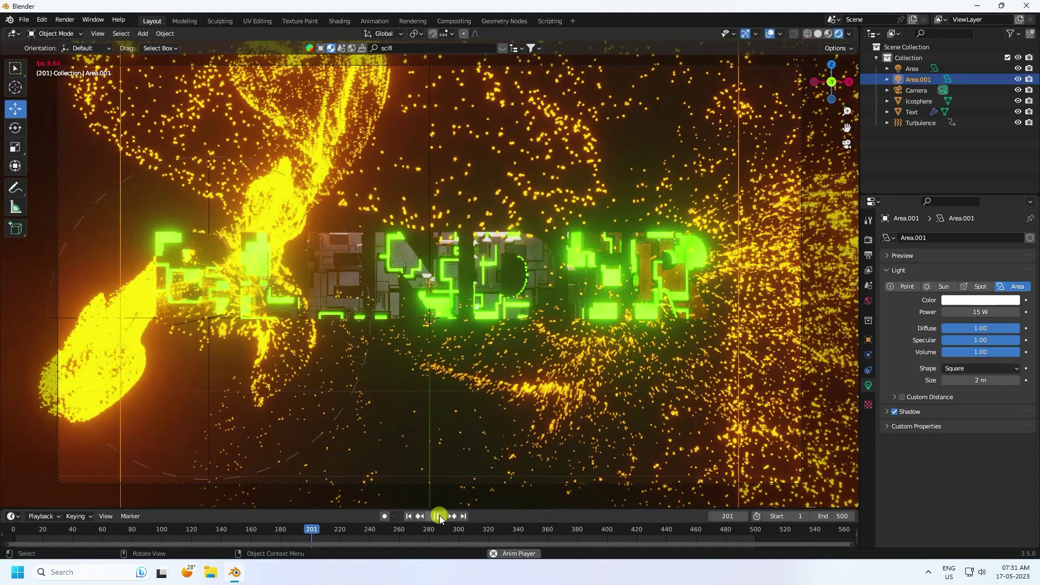
Stop playback, rewind to the first frame and replay the animation from the start
click(440, 515)
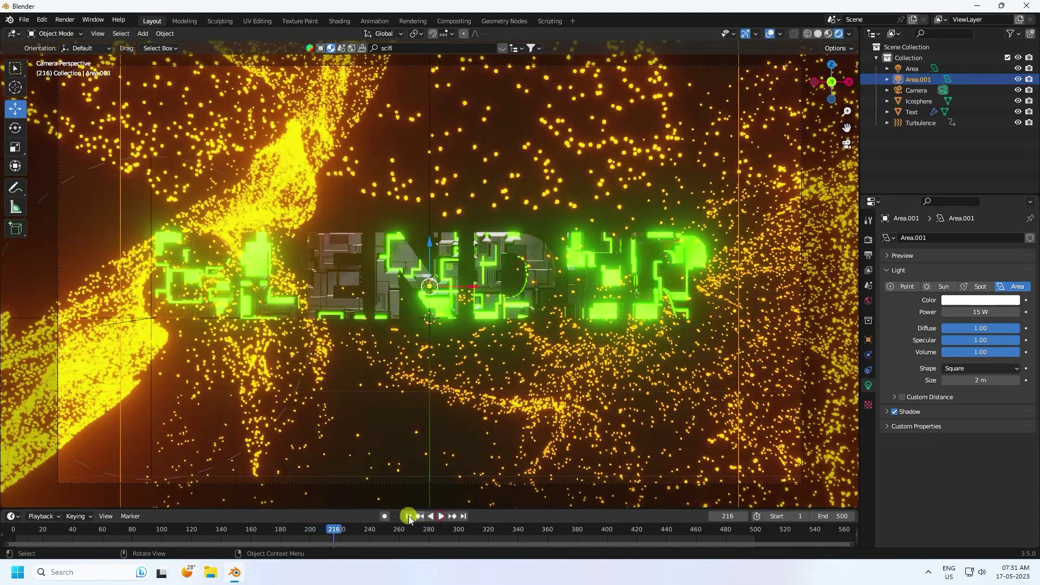
click(408, 516)
click(441, 517)
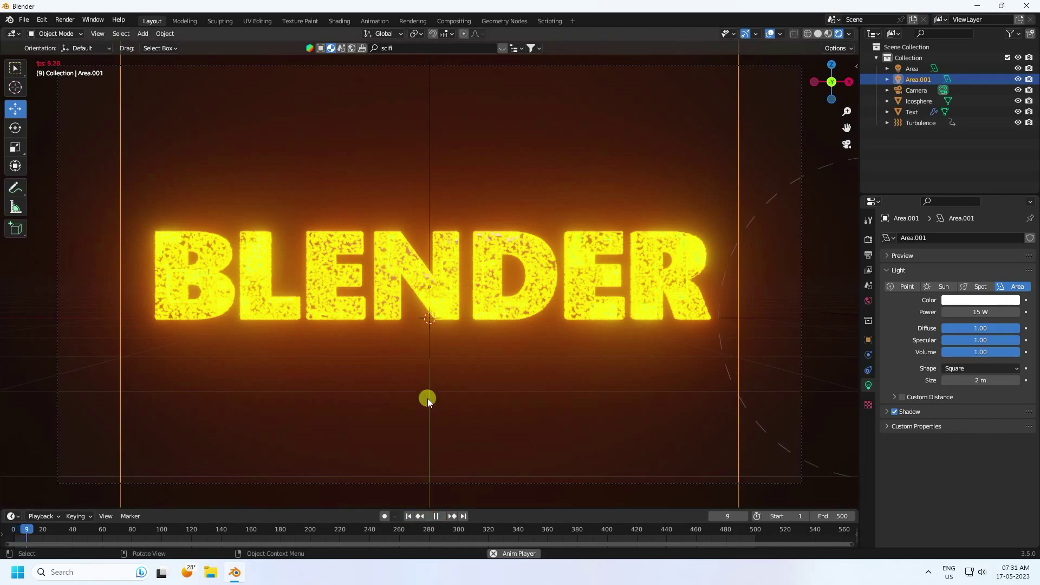